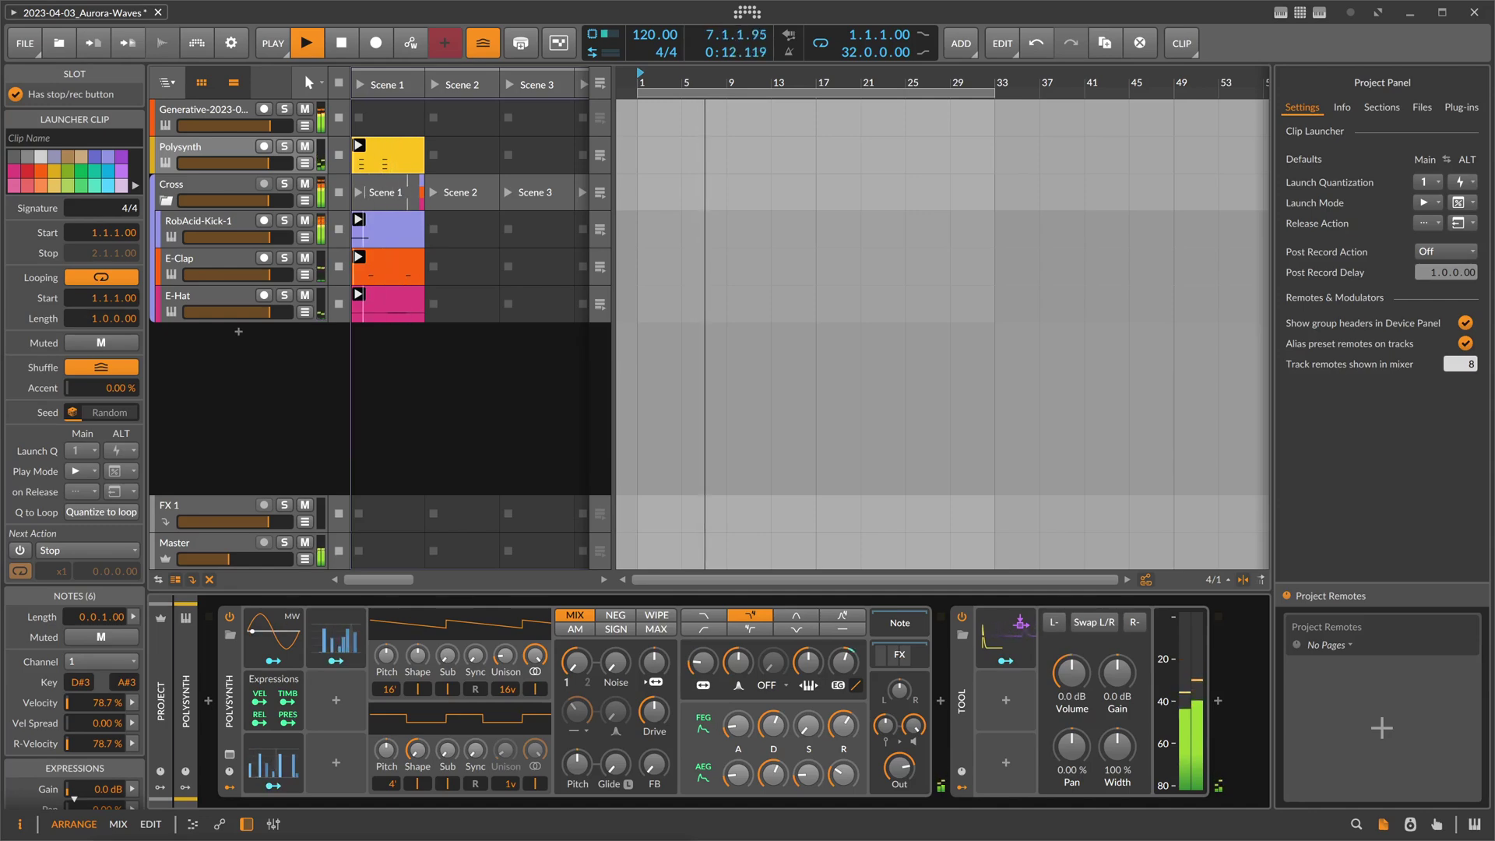
# Switch to the browser, look over the channel's video list in YouTube Studio, and return to Bitwig Studio.
pyautogui.hotkey('alt', 'Tab')
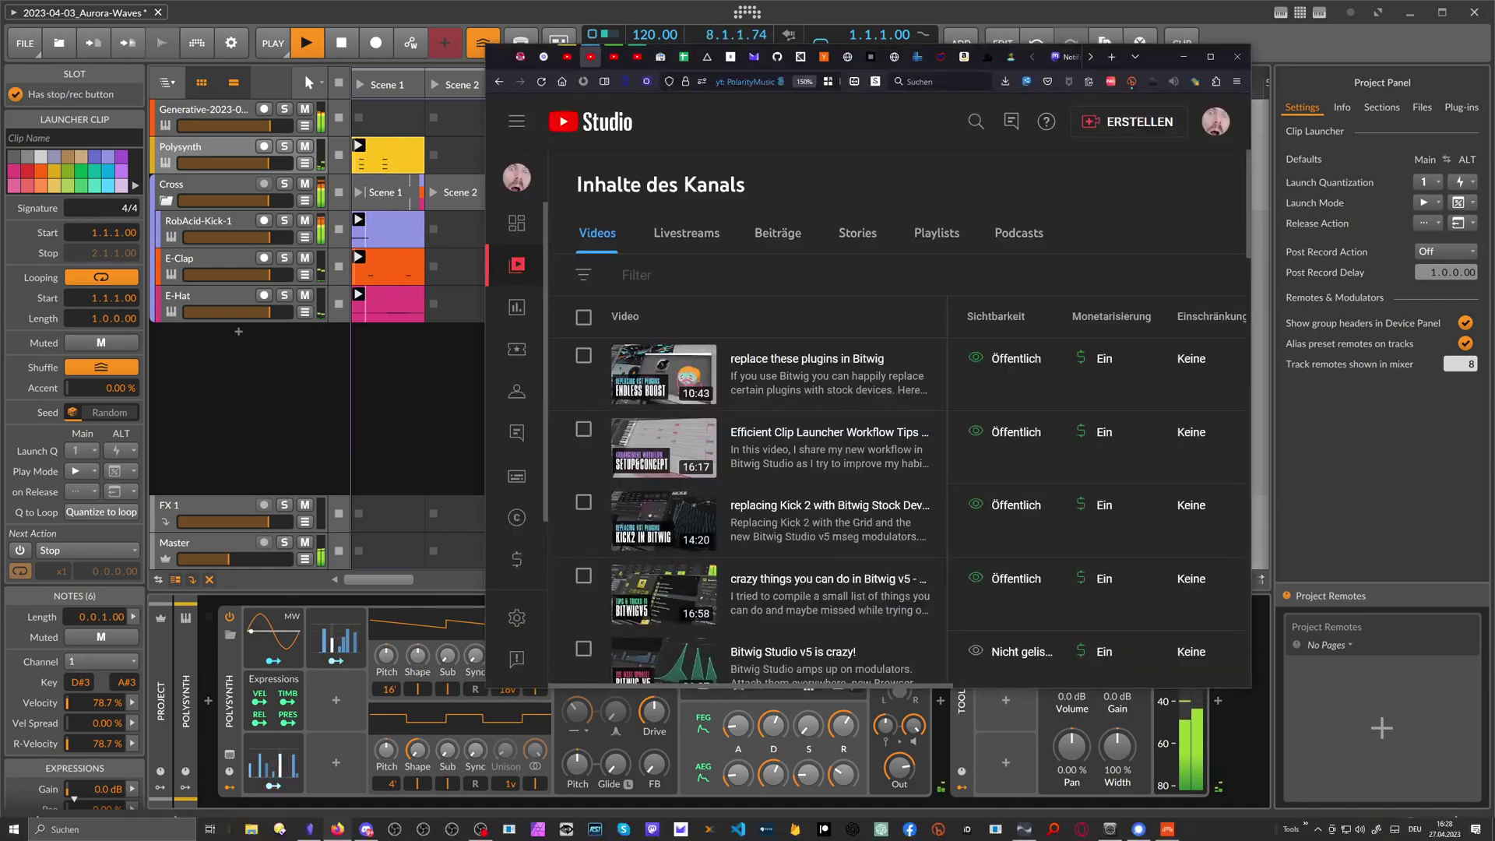
pyautogui.scroll(-1, 764, 382)
pyautogui.scroll(1, 764, 382)
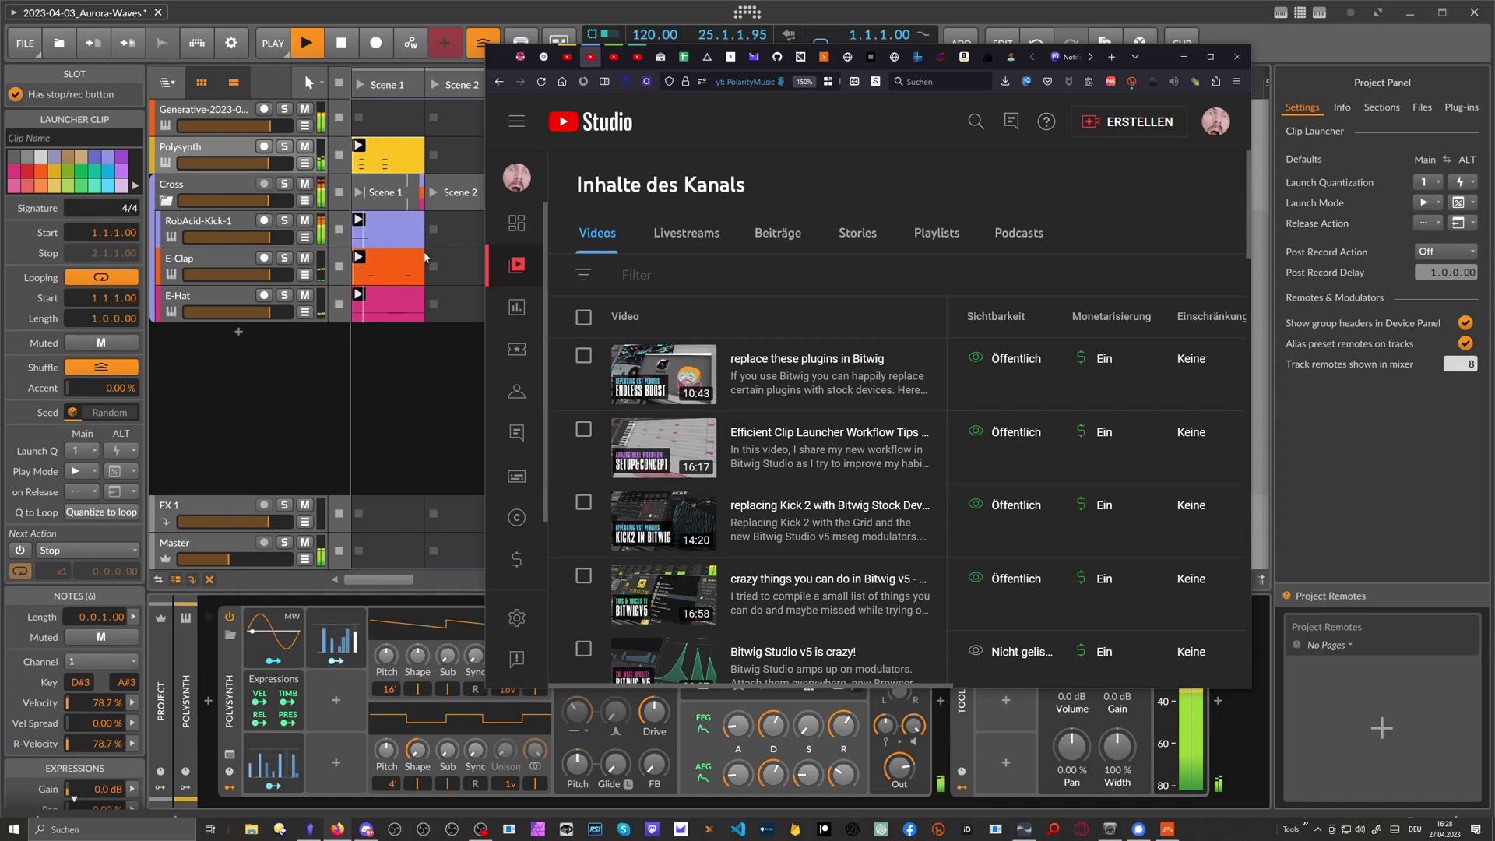
pyautogui.moveTo(714, 430)
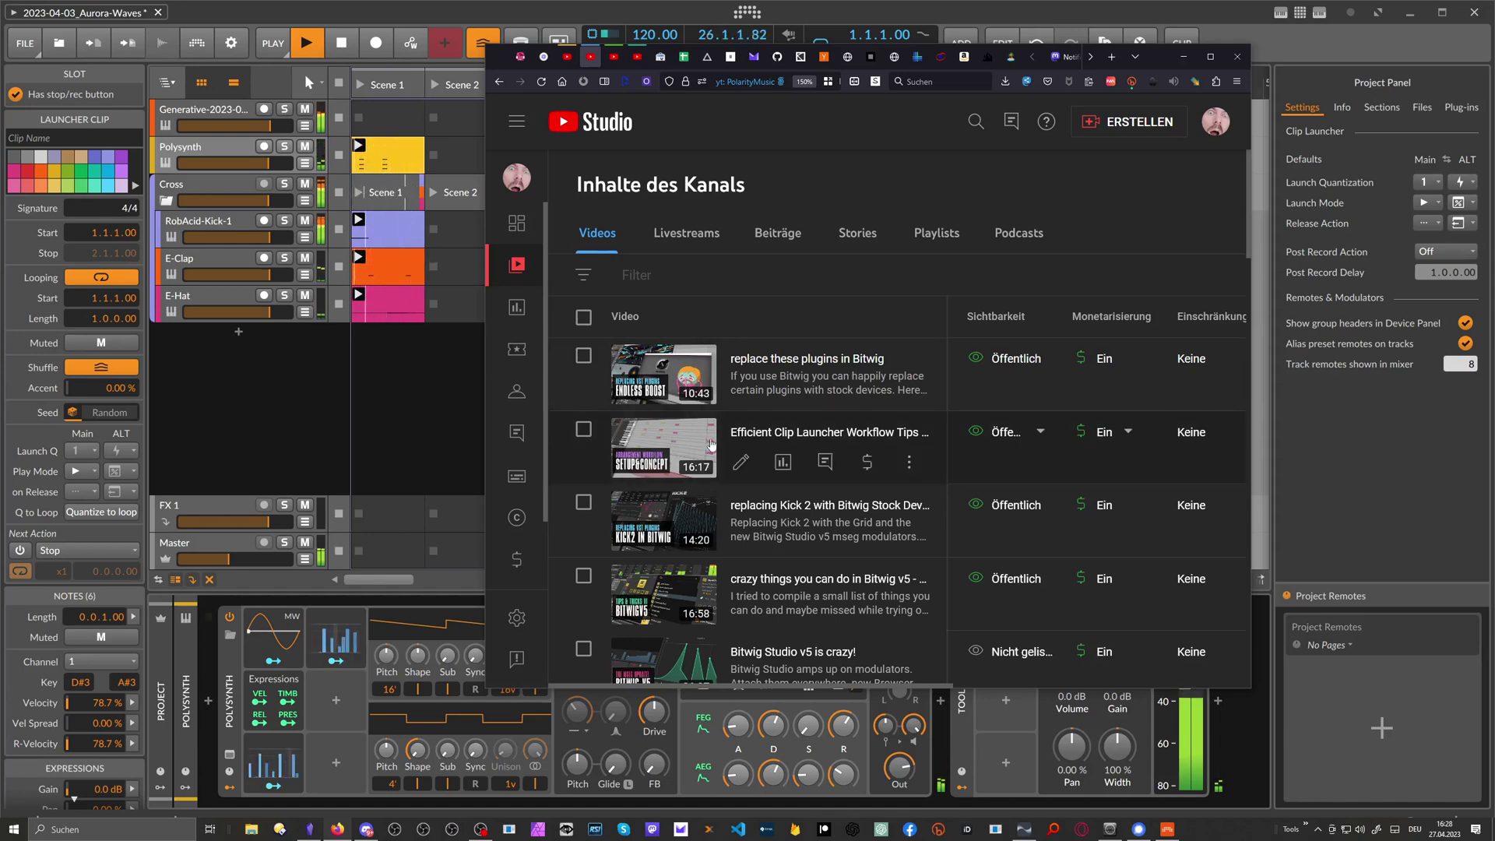
pyautogui.click(336, 390)
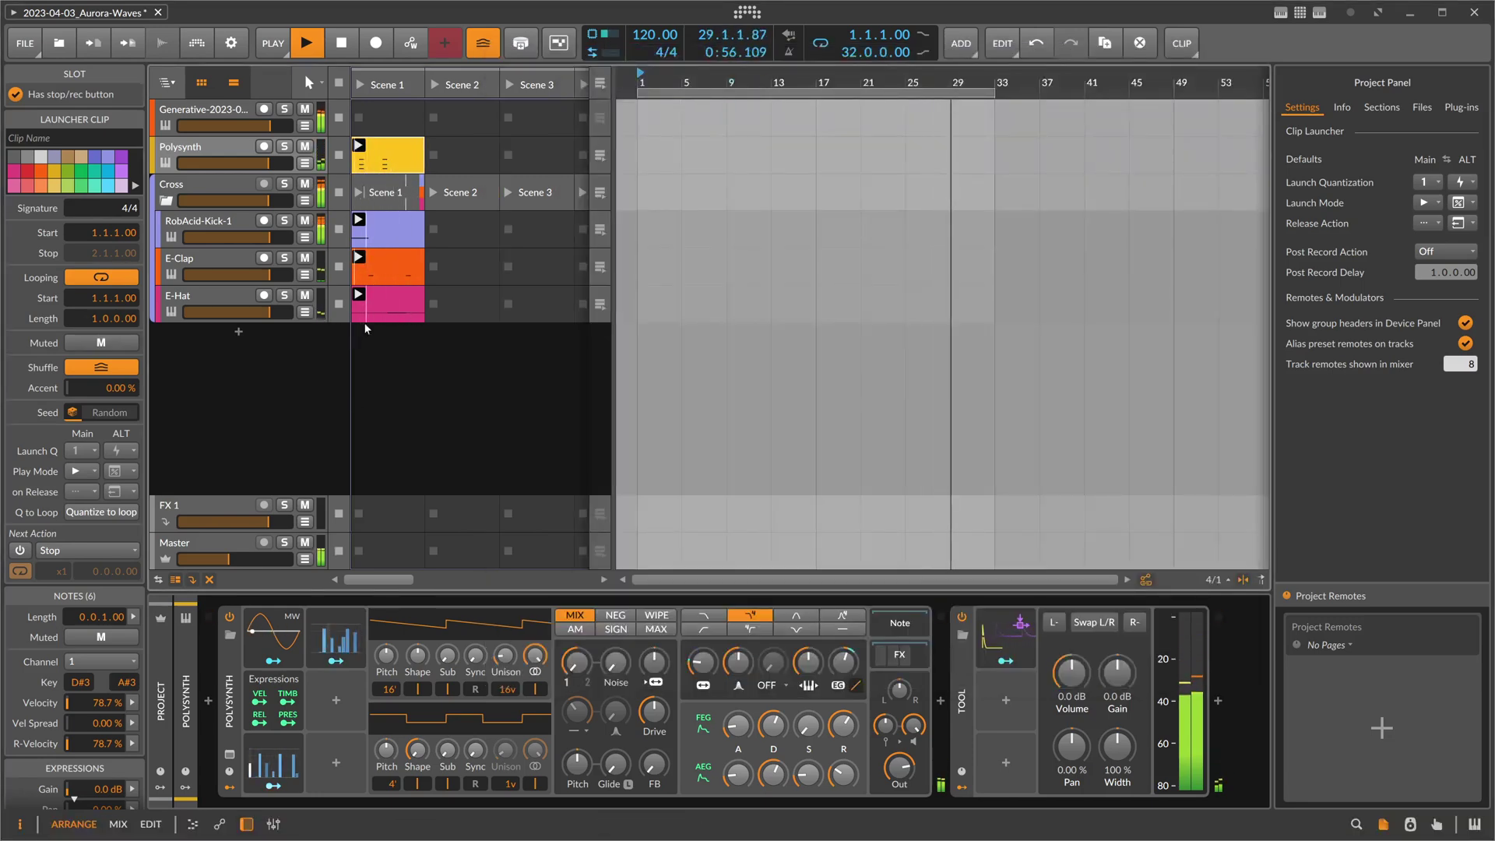
# Open the RobAcid-Kick-1 launcher clip in the detail editor and show its automation lane below the notes.
pyautogui.click(390, 305)
pyautogui.click(393, 269)
pyautogui.click(396, 235)
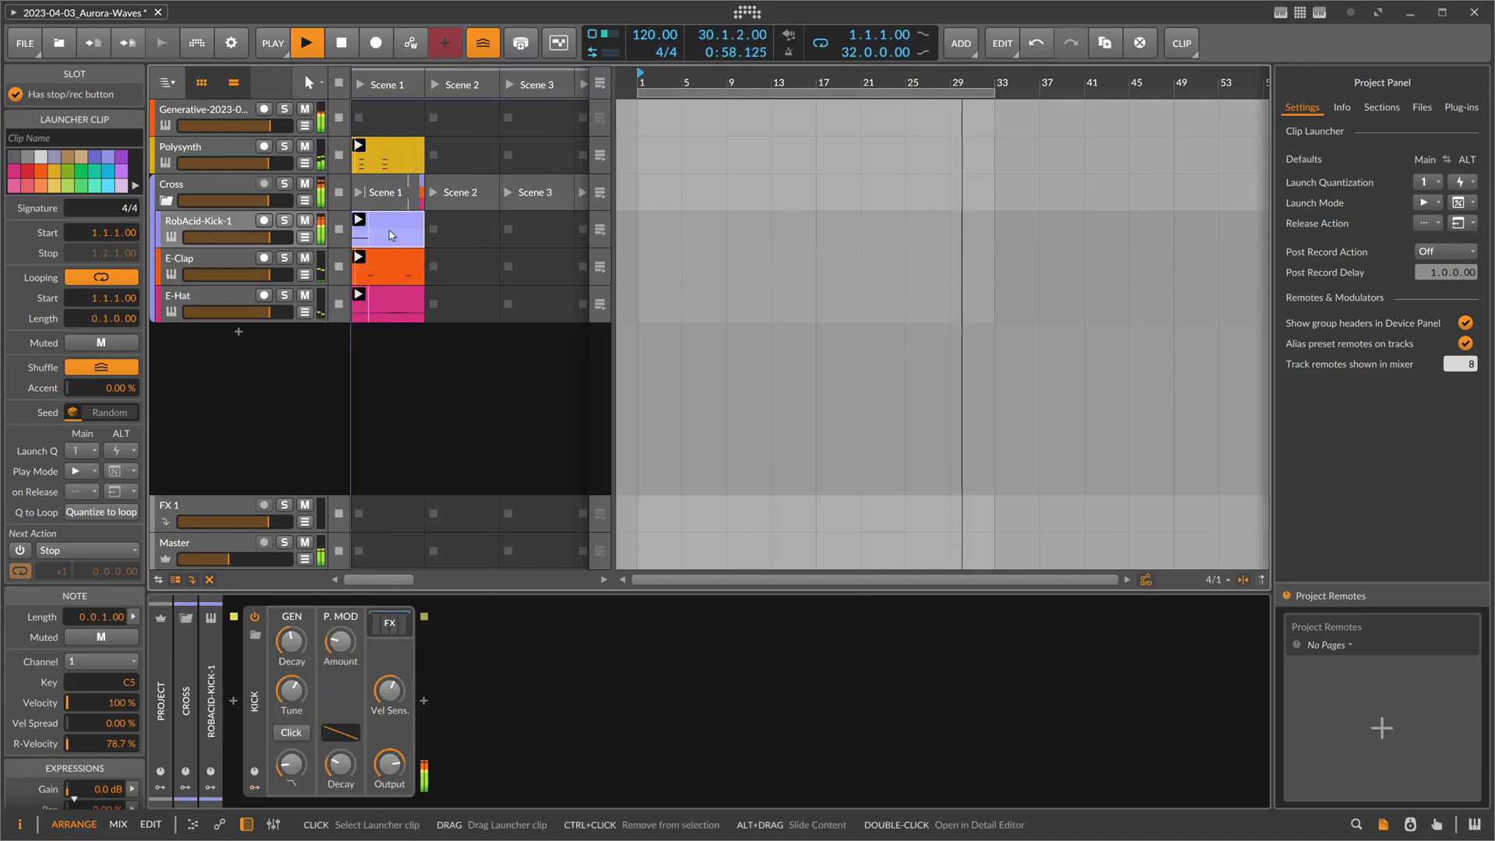
pyautogui.doubleClick(396, 235)
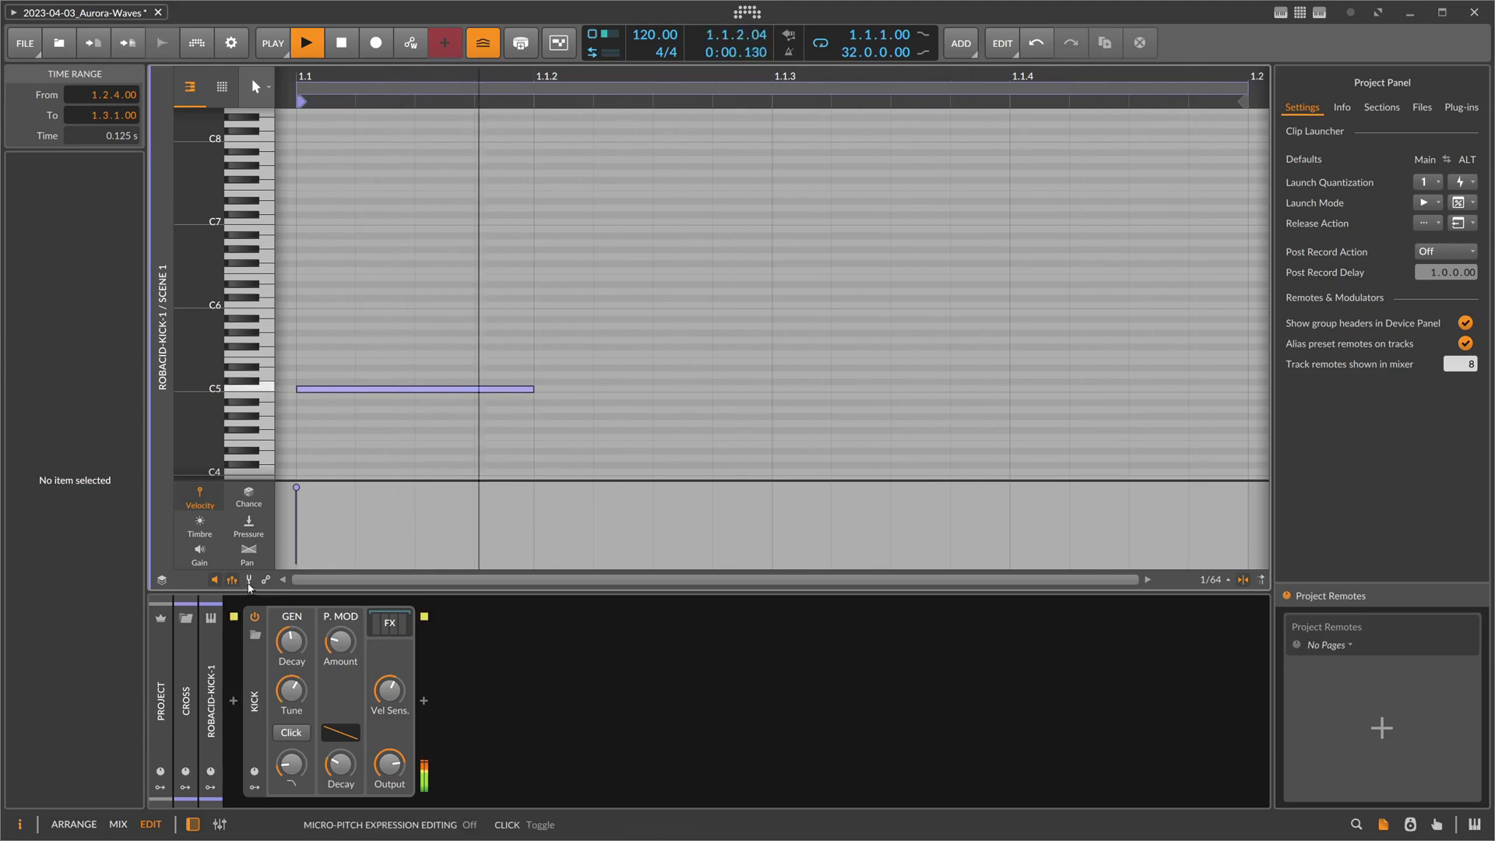
pyautogui.click(249, 580)
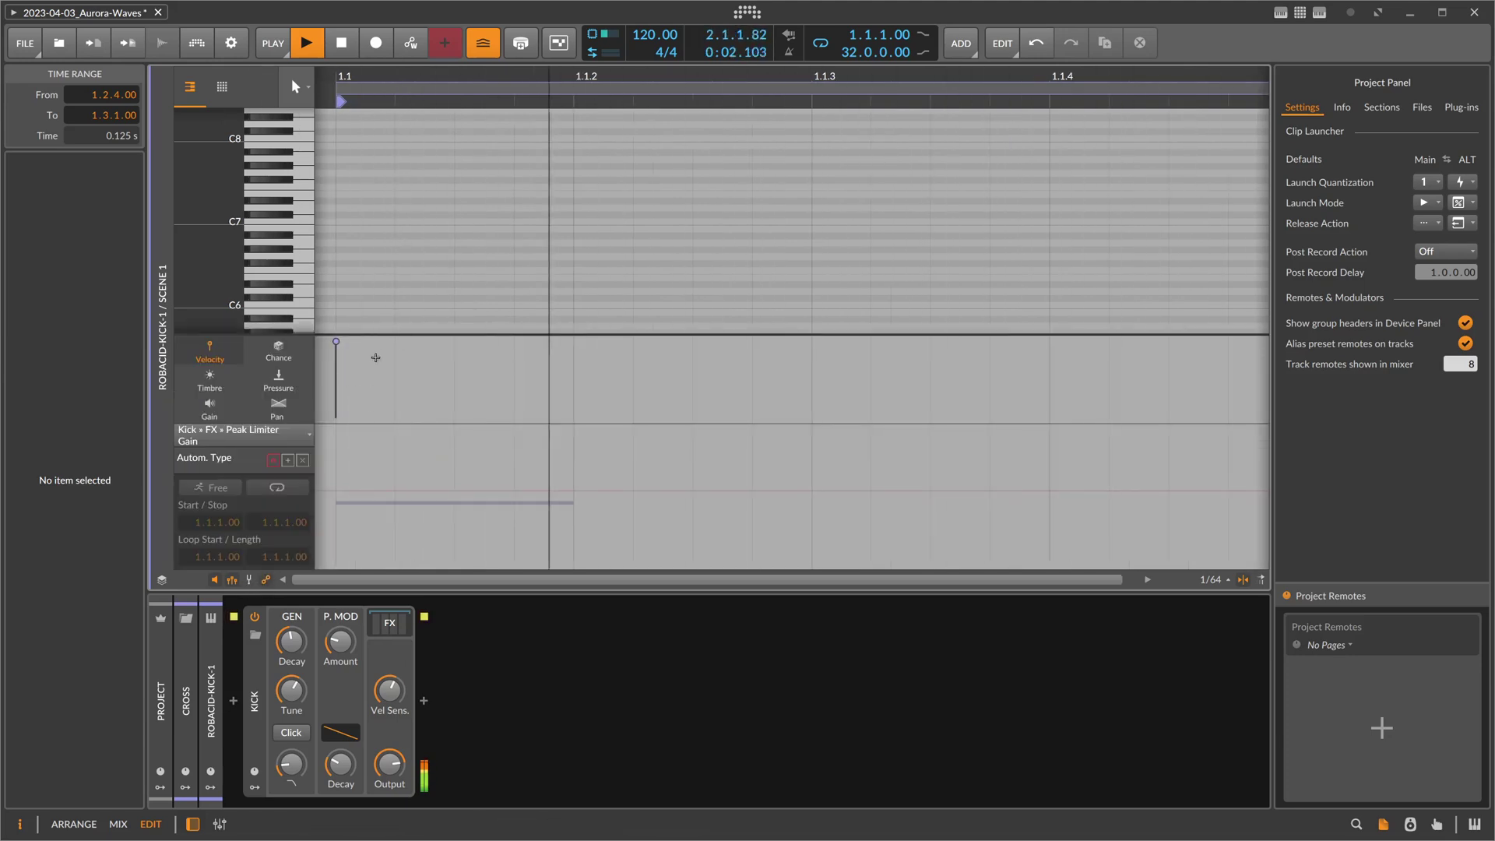
pyautogui.scroll(-3, 476, 244)
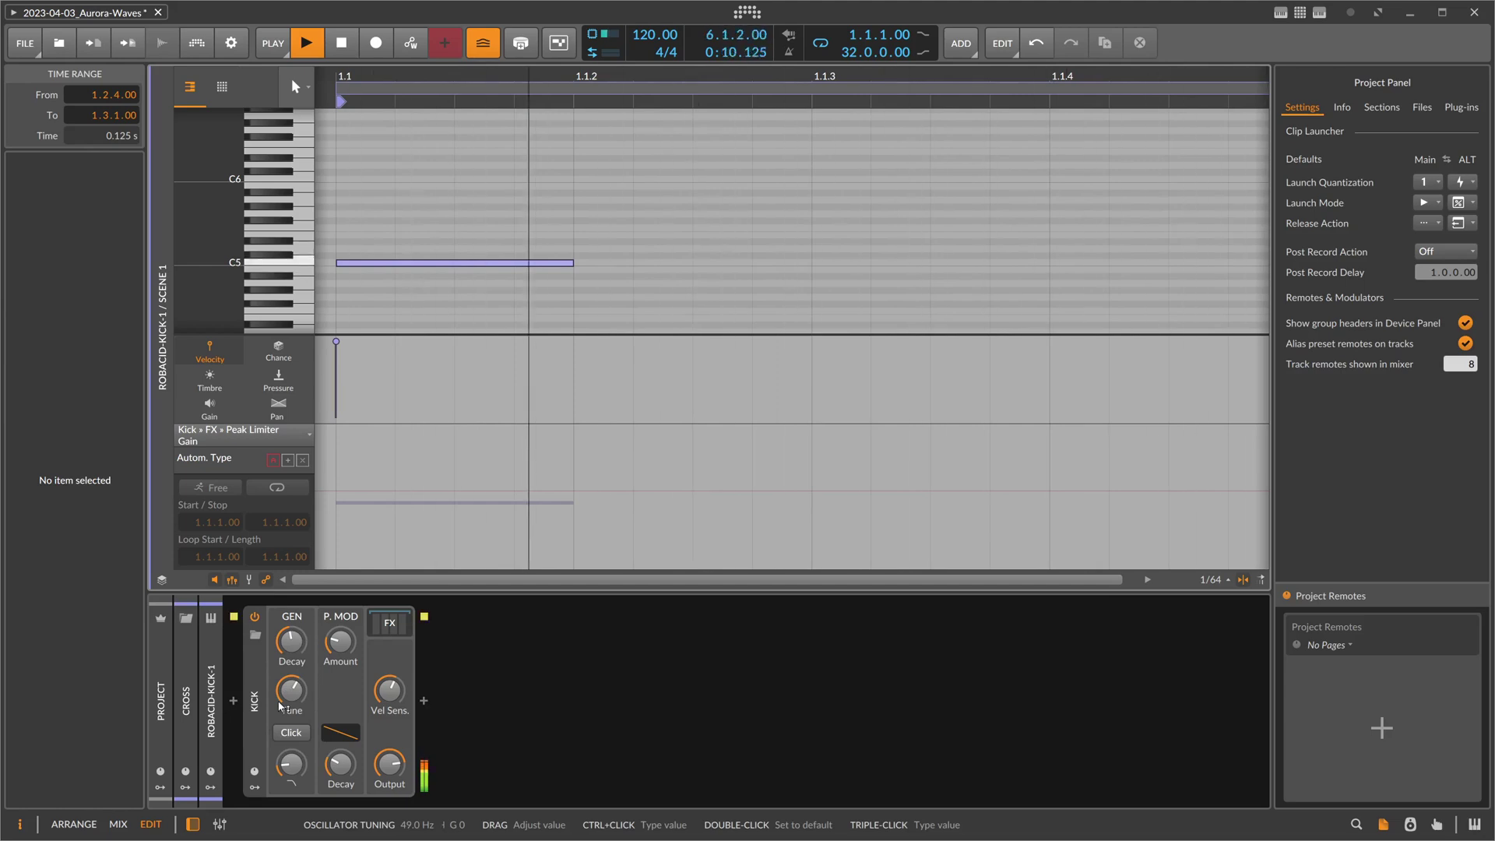
# Step through the neighbouring tracks' devices with the clip editor open, ending on E-Hat, and return to the arrange view.
pyautogui.press('Up')
pyautogui.press('Up')
pyautogui.press('Down')
pyautogui.press('Down')
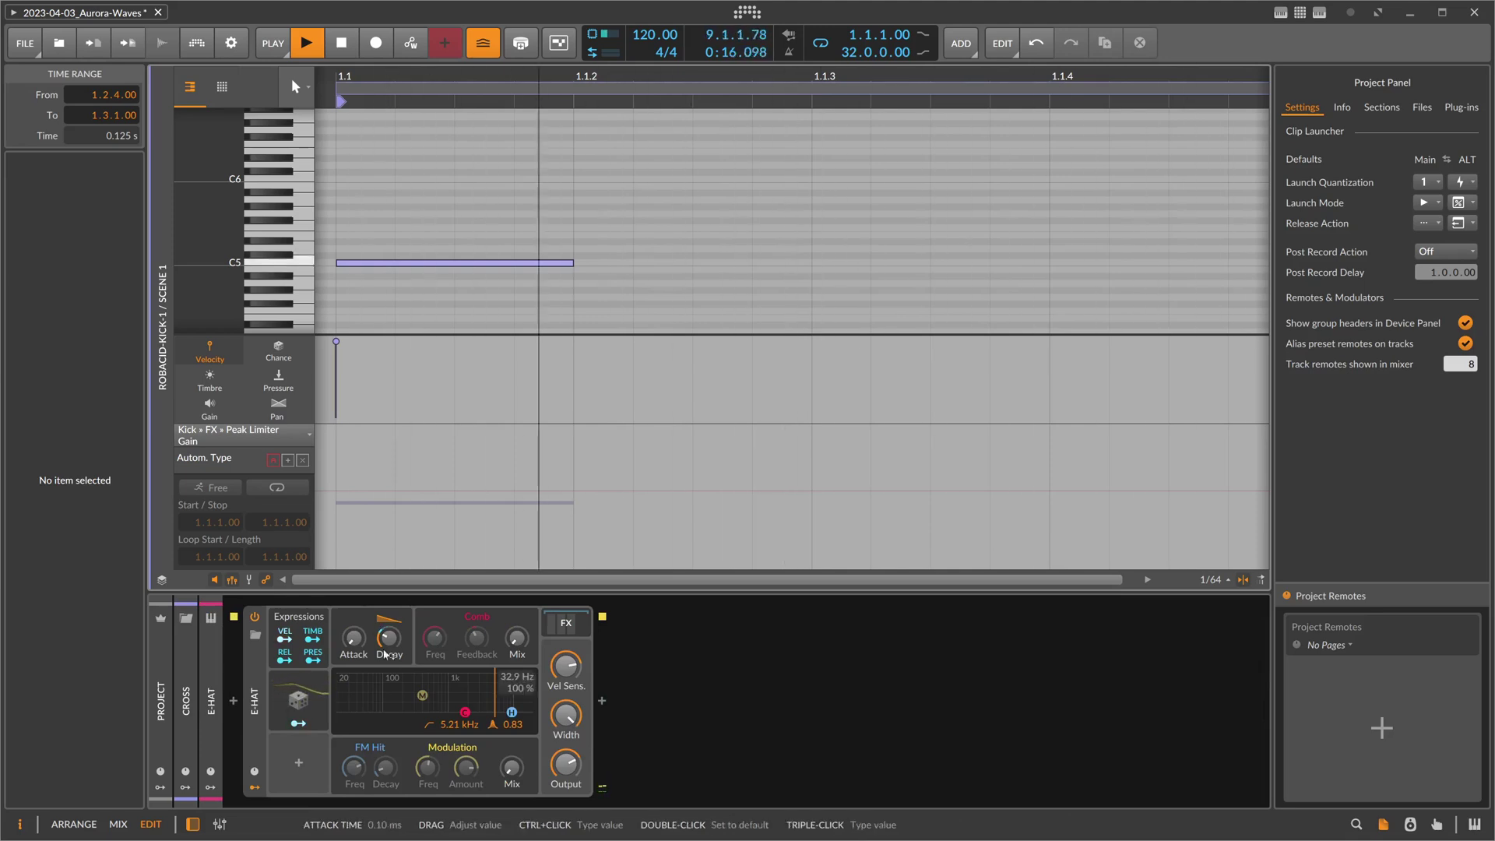
pyautogui.hotkey('alt', '1')
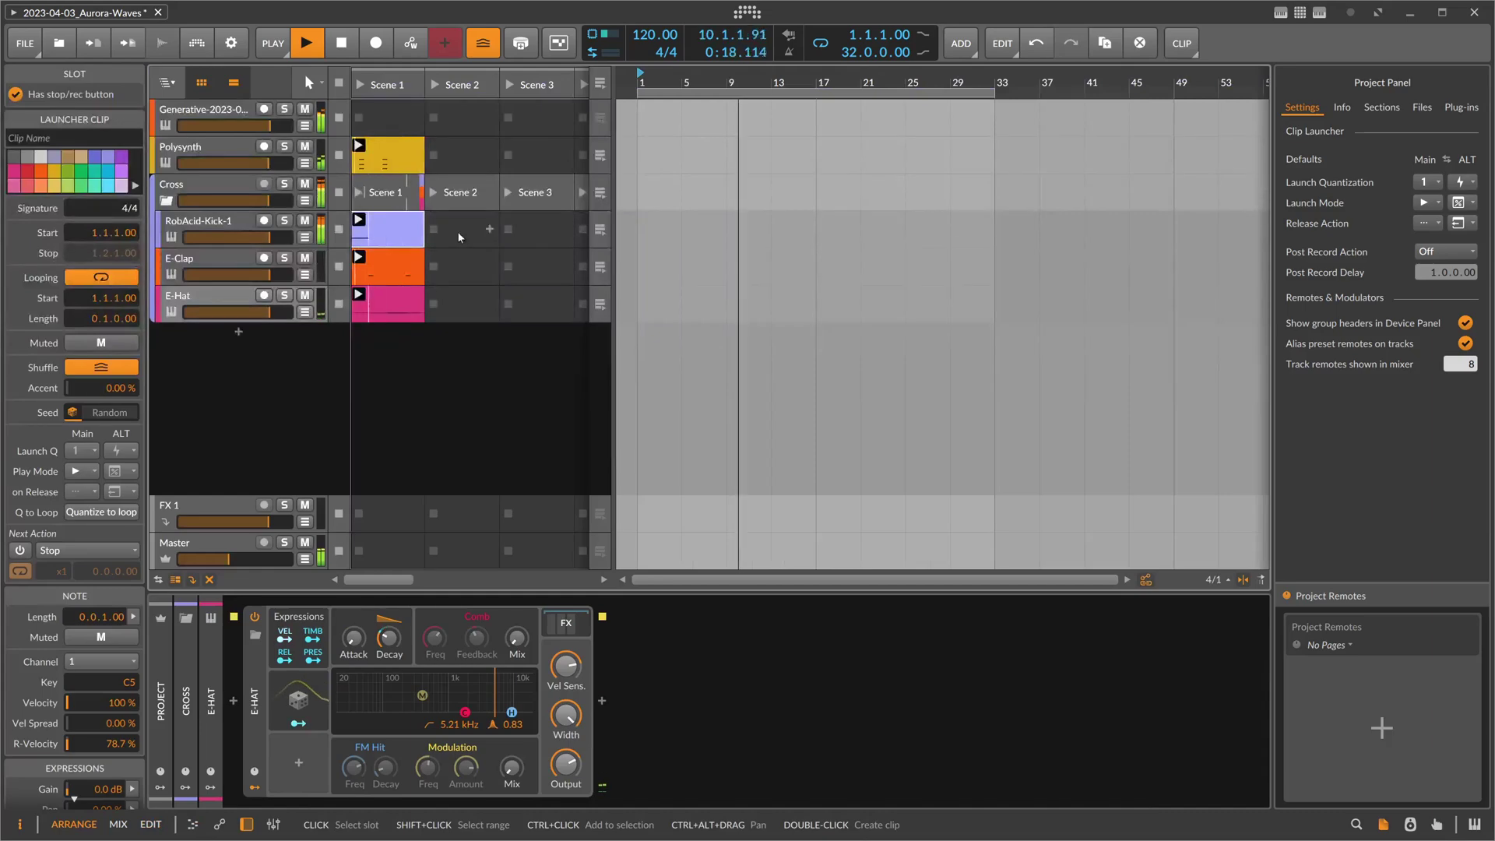
# Review the Clip Launcher track-selection option in the Behavior settings and check its effect by selecting the E-Clap, E-Hat and RobAcid-Kick-1 clips.
pyautogui.hotkey('ctrl', ',')
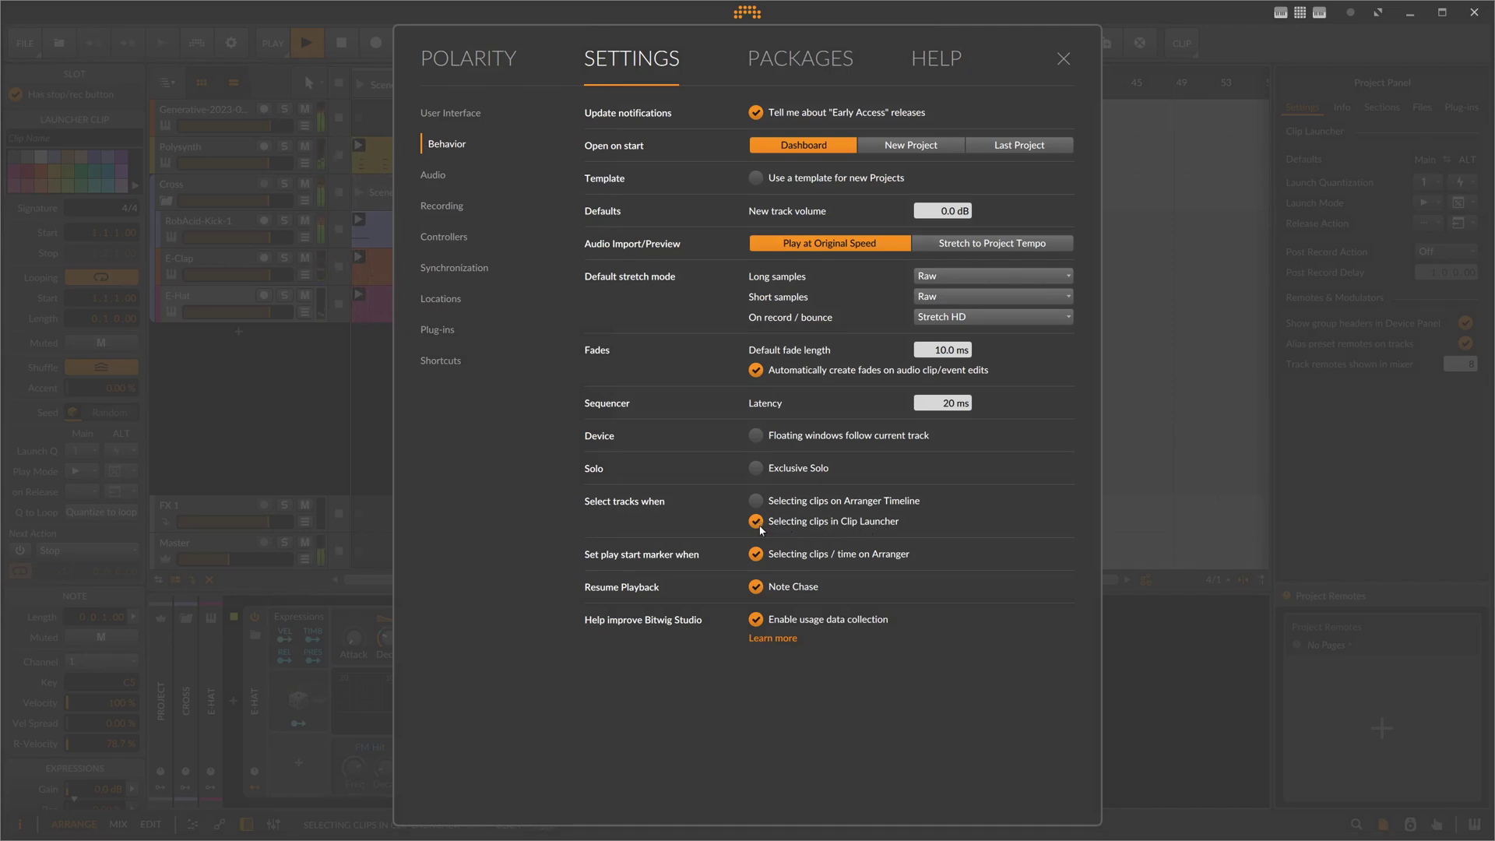
pyautogui.click(1064, 58)
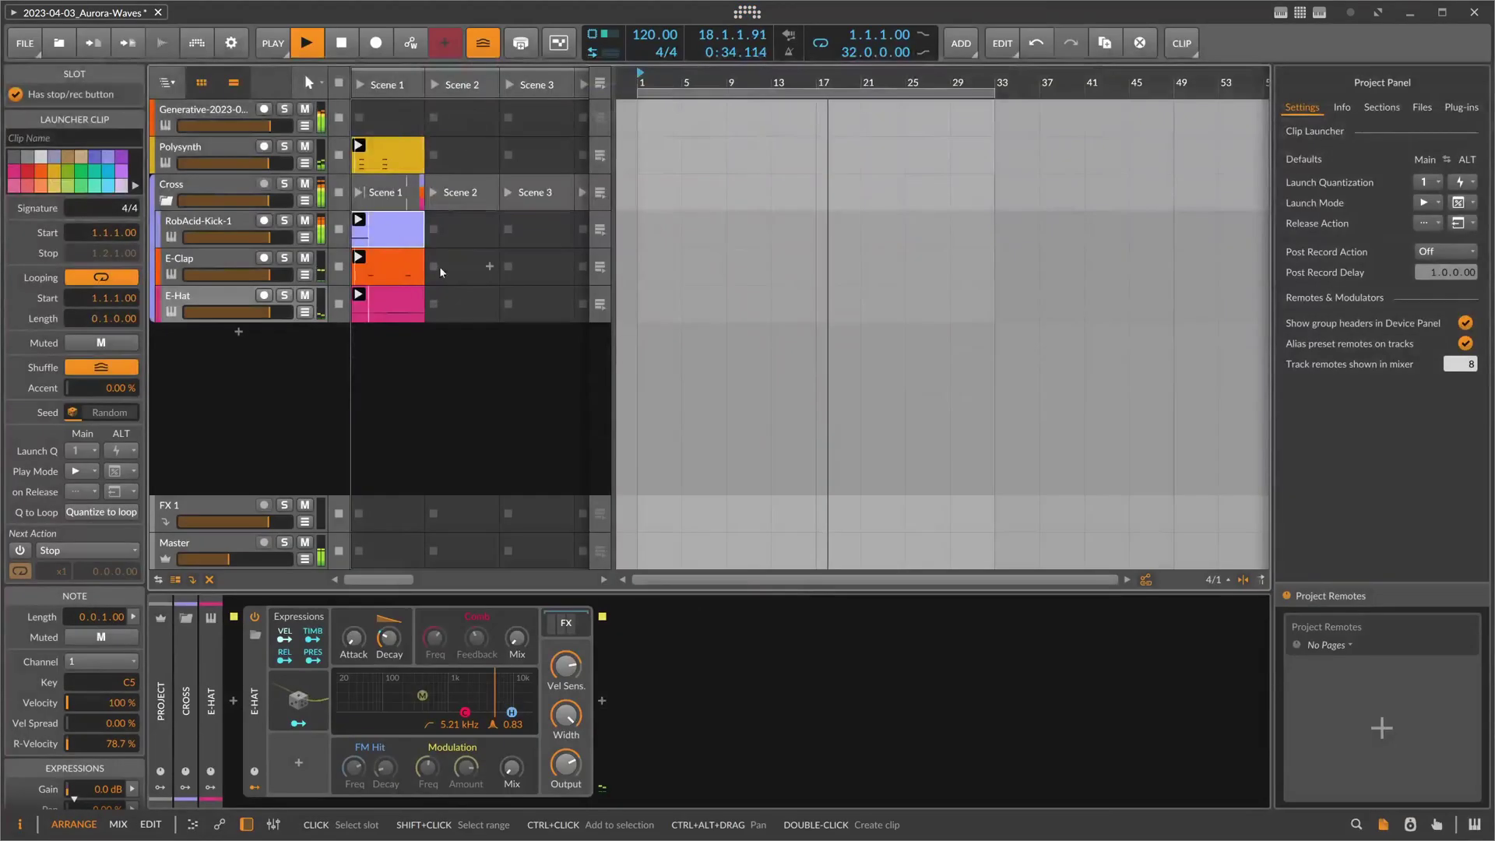
pyautogui.click(393, 275)
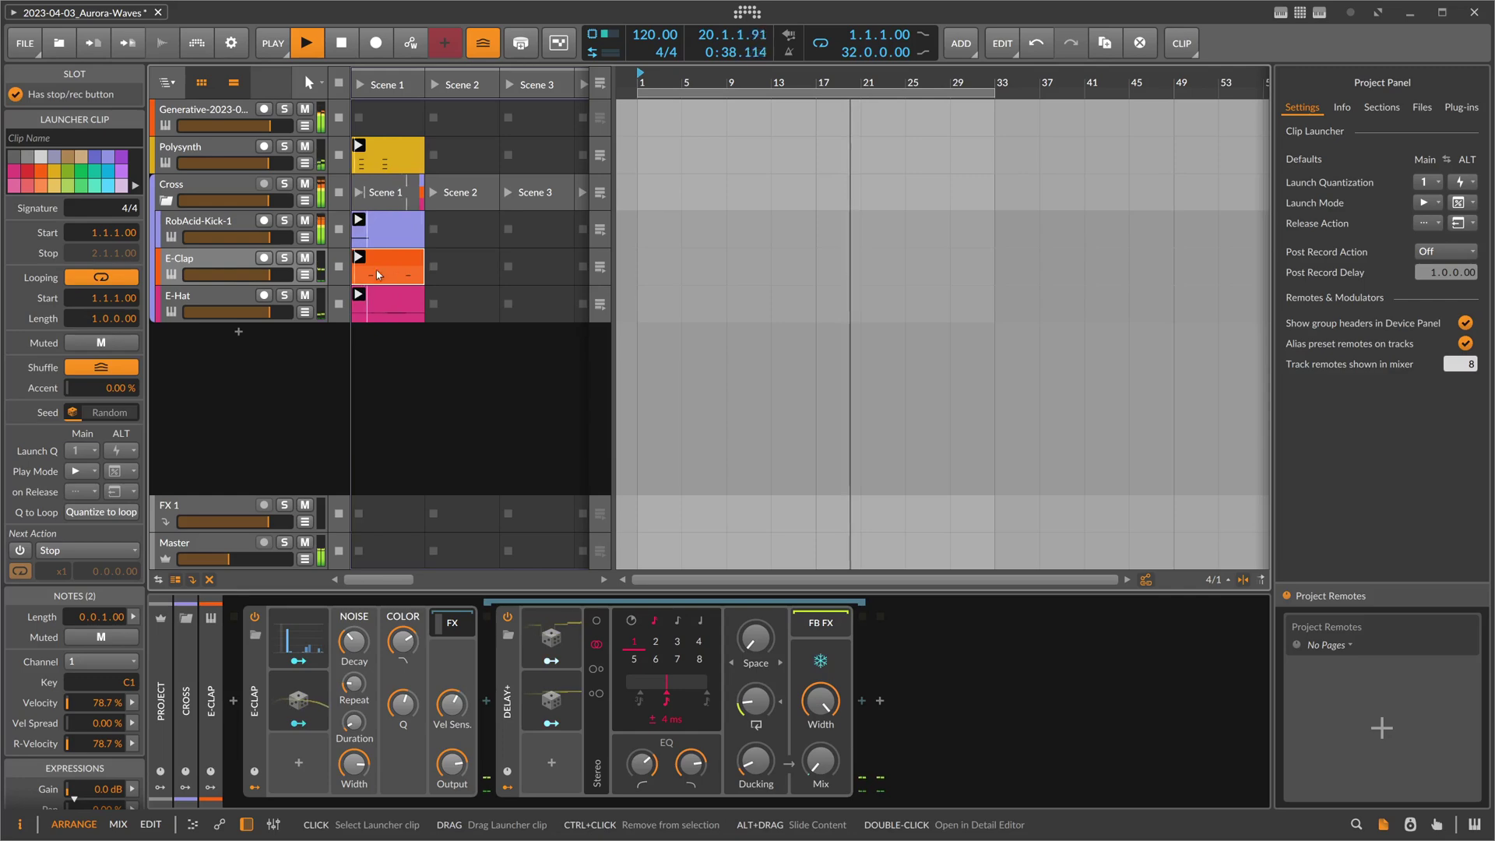
pyautogui.click(388, 300)
pyautogui.click(387, 275)
pyautogui.click(390, 227)
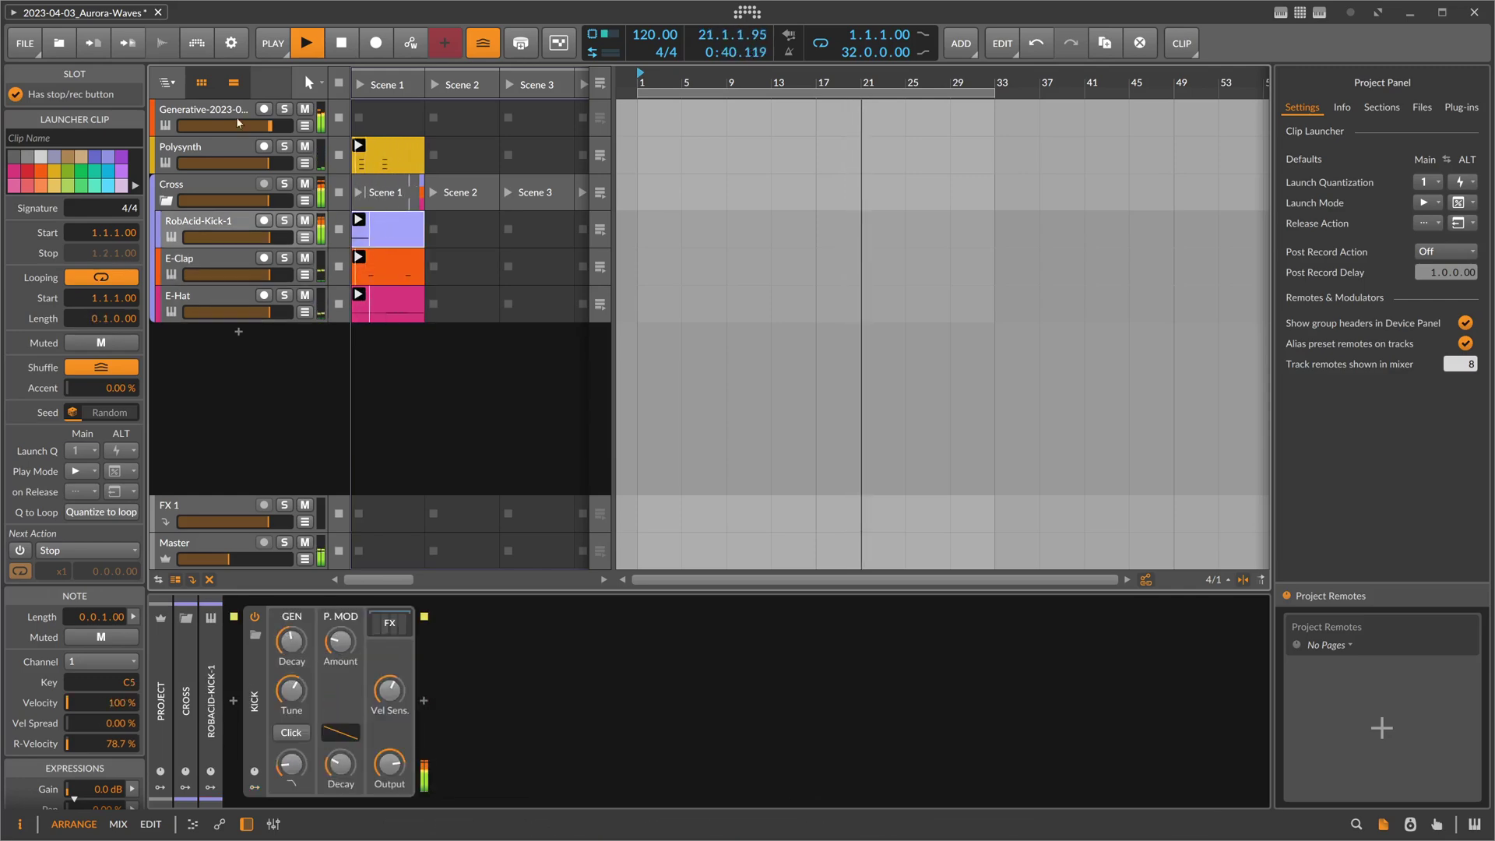
# Disable track selection when selecting clips in the Clip Launcher, and select the Polysynth clip to test it.
pyautogui.click(230, 43)
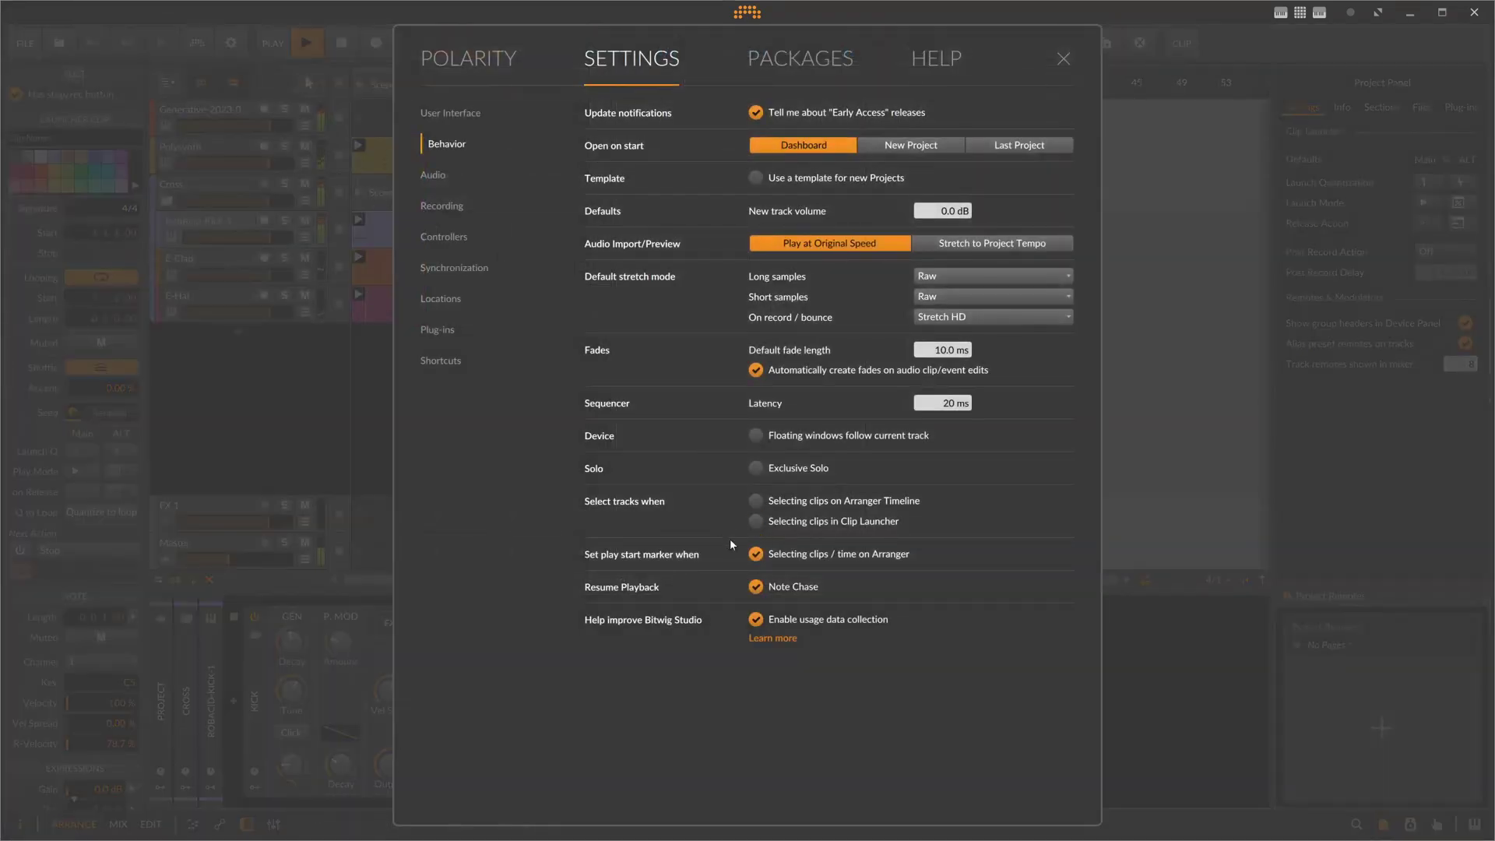
pyautogui.click(1063, 60)
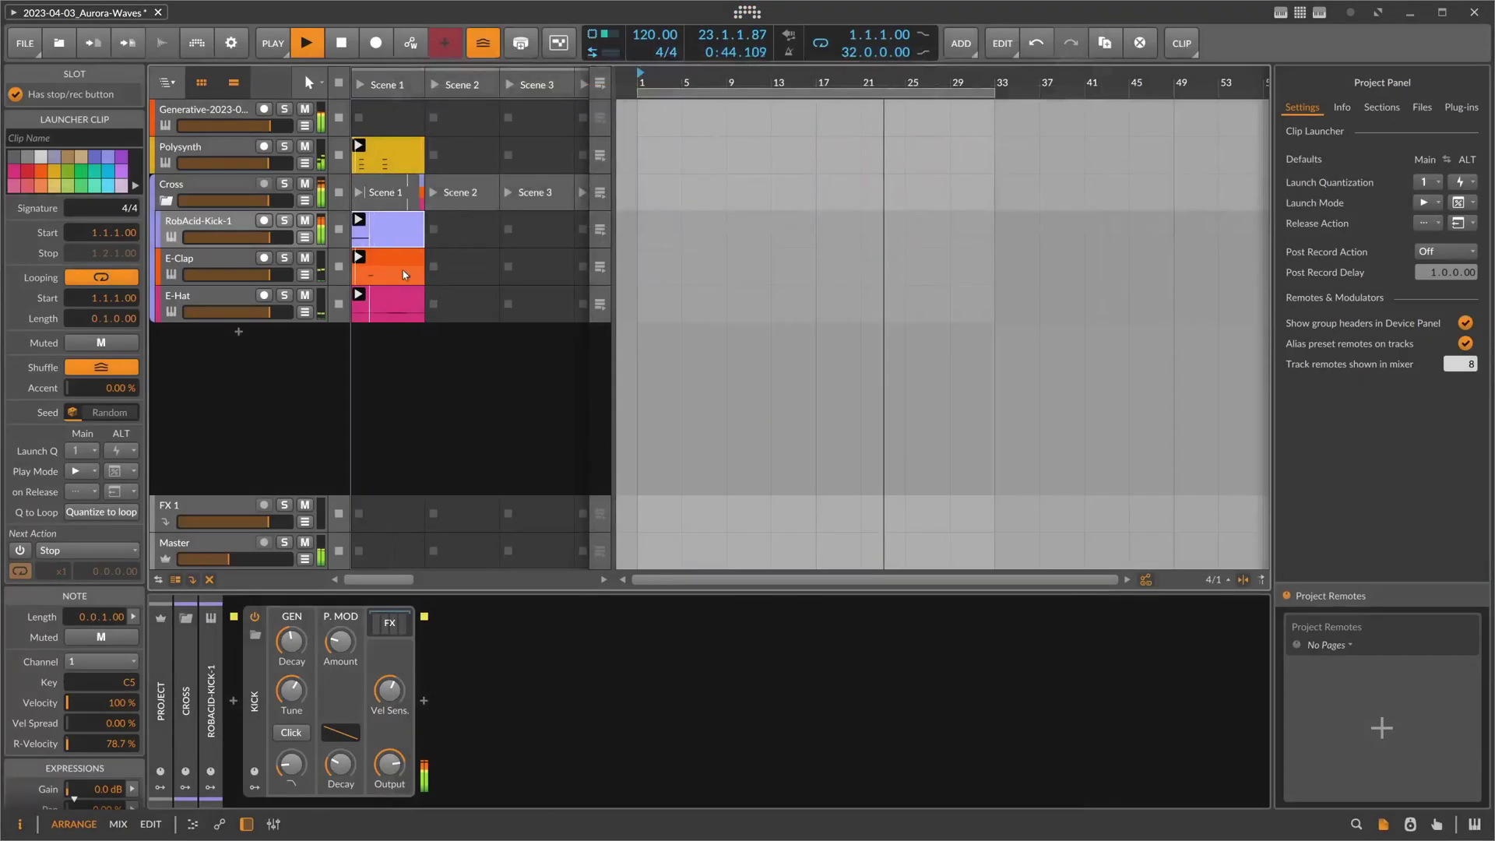
pyautogui.click(393, 155)
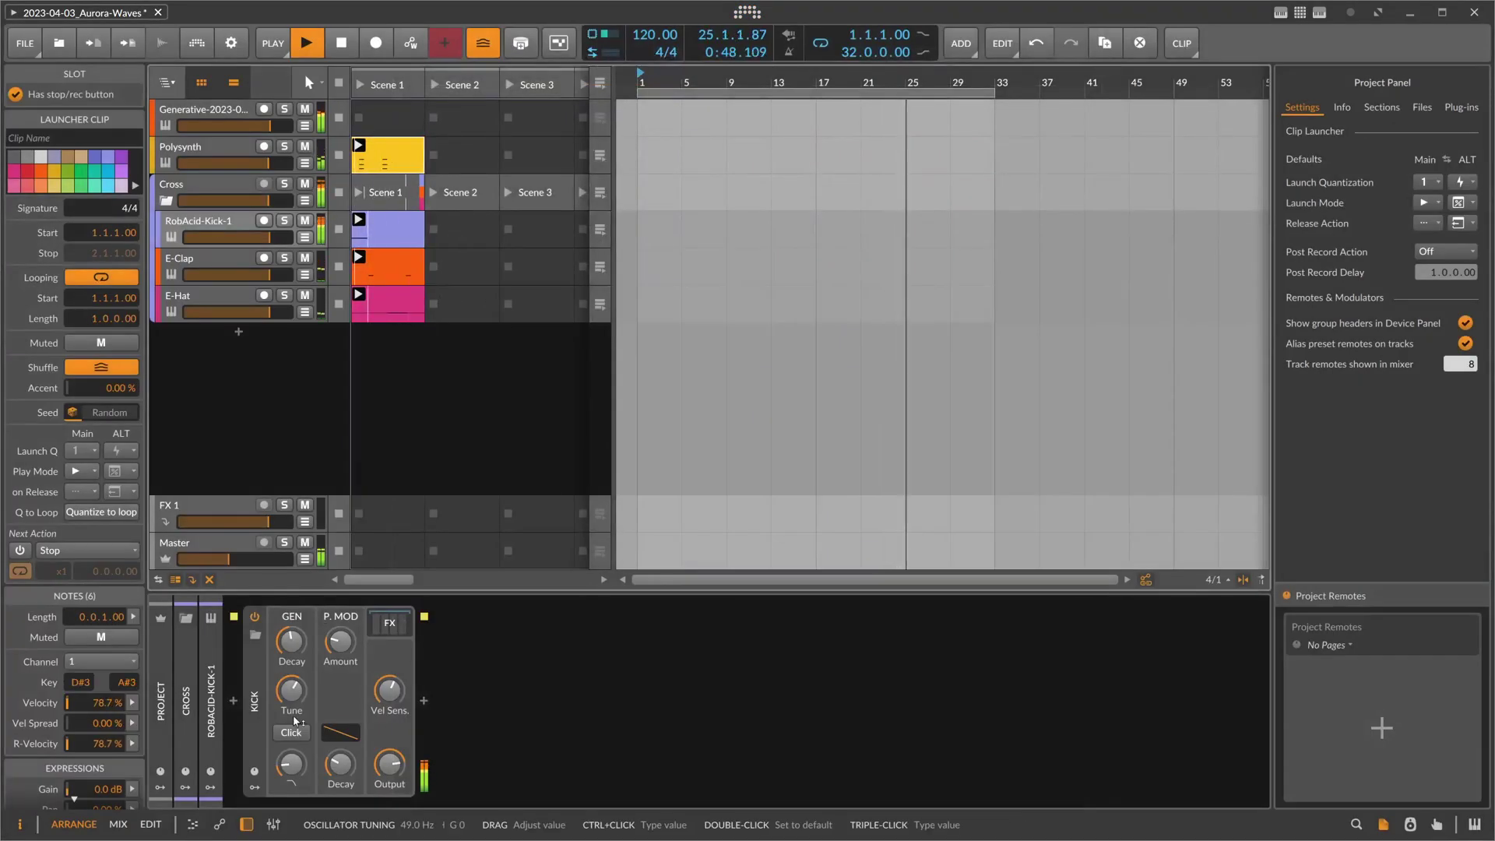
# Select the E-Clap, E-Hat and RobAcid-Kick-1 tracks by their headers, ending with the RobAcid-Kick-1 clip.
pyautogui.click(205, 260)
pyautogui.click(200, 293)
pyautogui.click(199, 261)
pyautogui.click(196, 226)
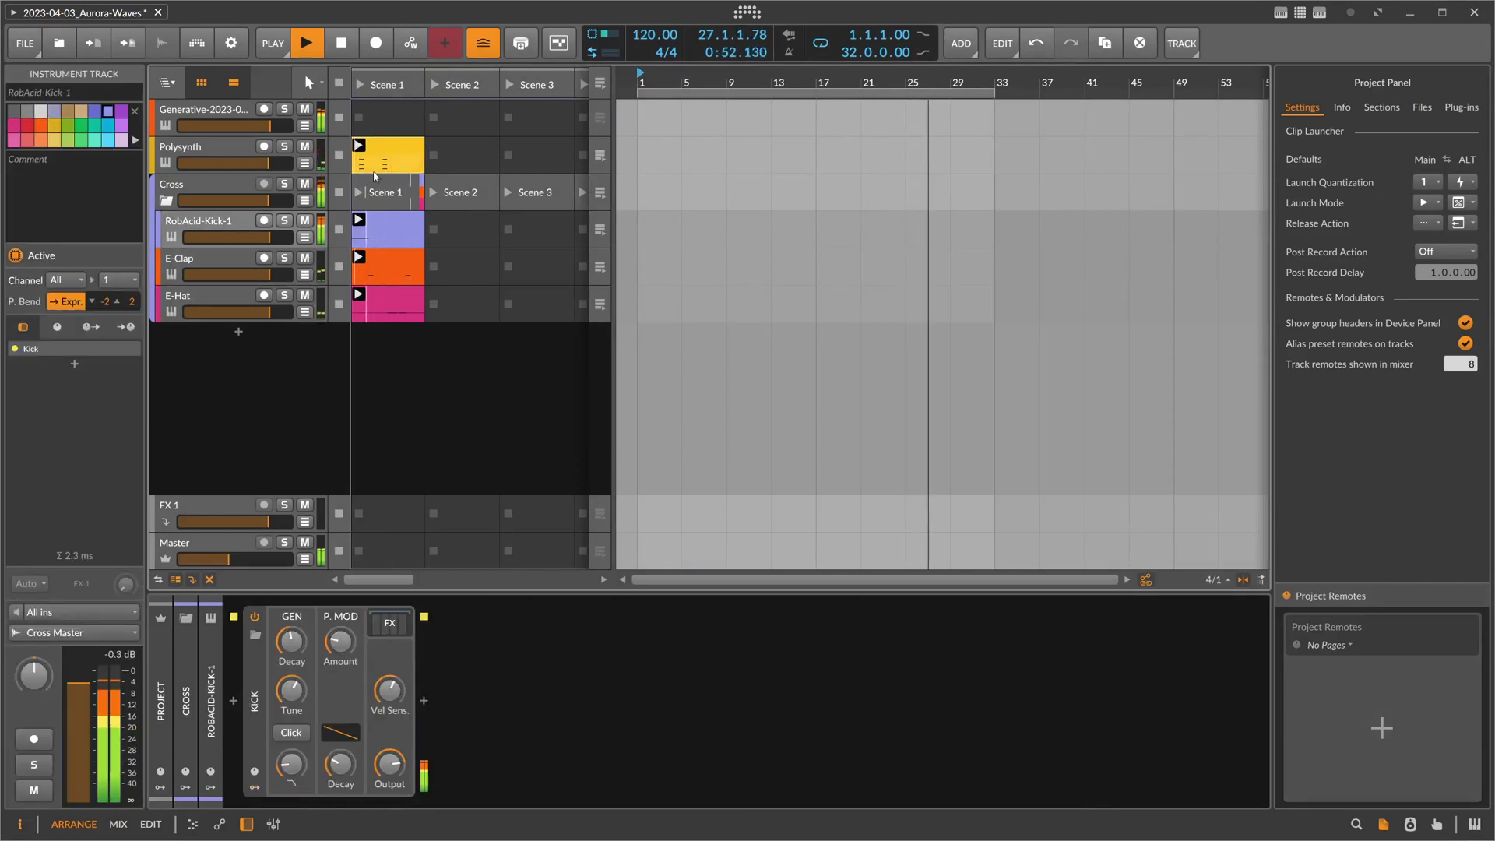
pyautogui.click(386, 233)
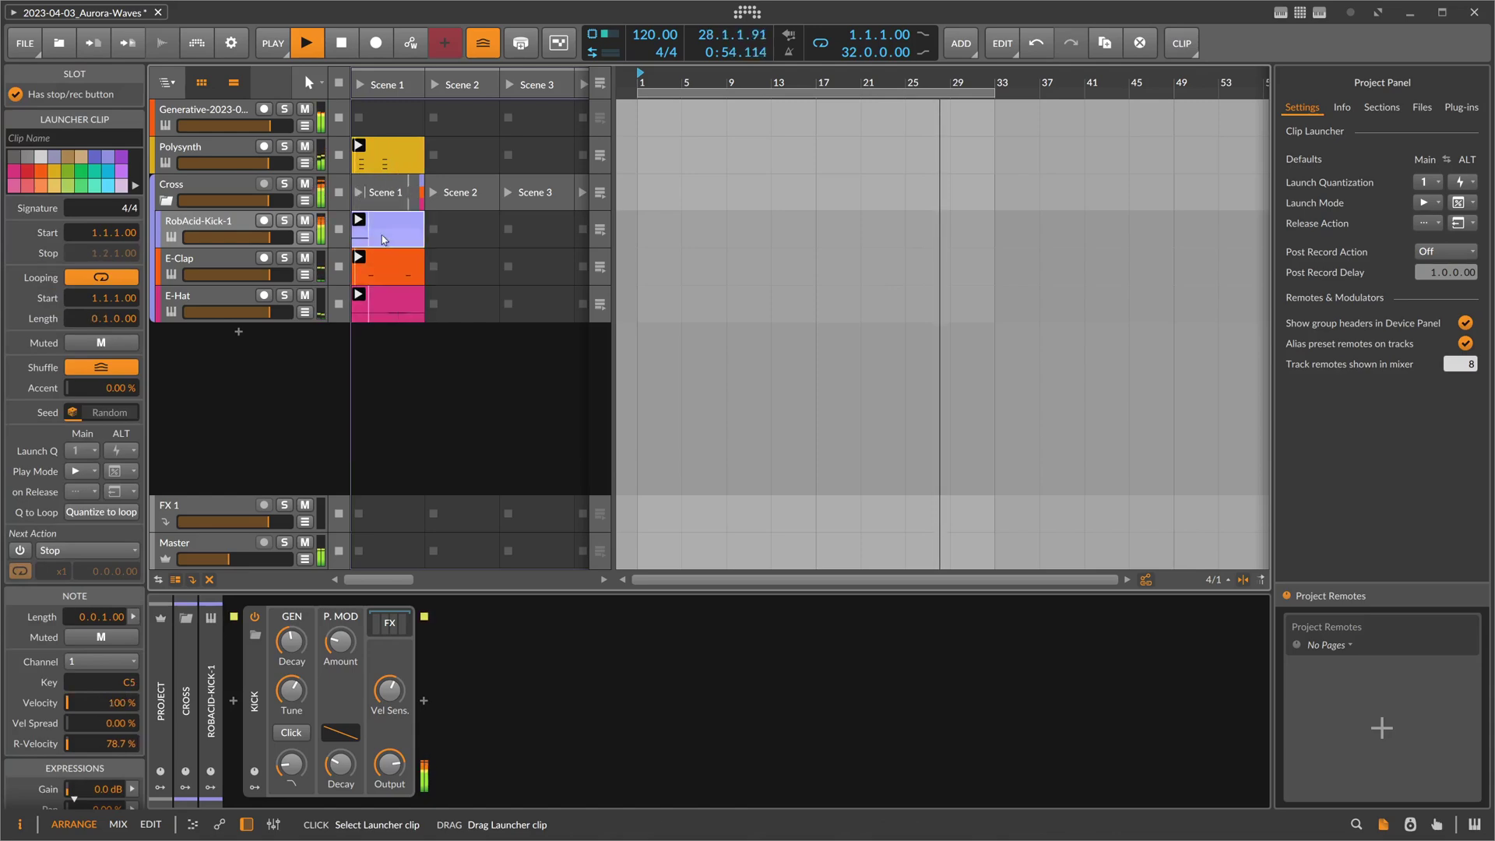
# Enable track selection when selecting clips in the Clip Launcher, and test it on the E-Hat, E-Clap, RobAcid-Kick-1 and Polysynth clips.
pyautogui.click(203, 53)
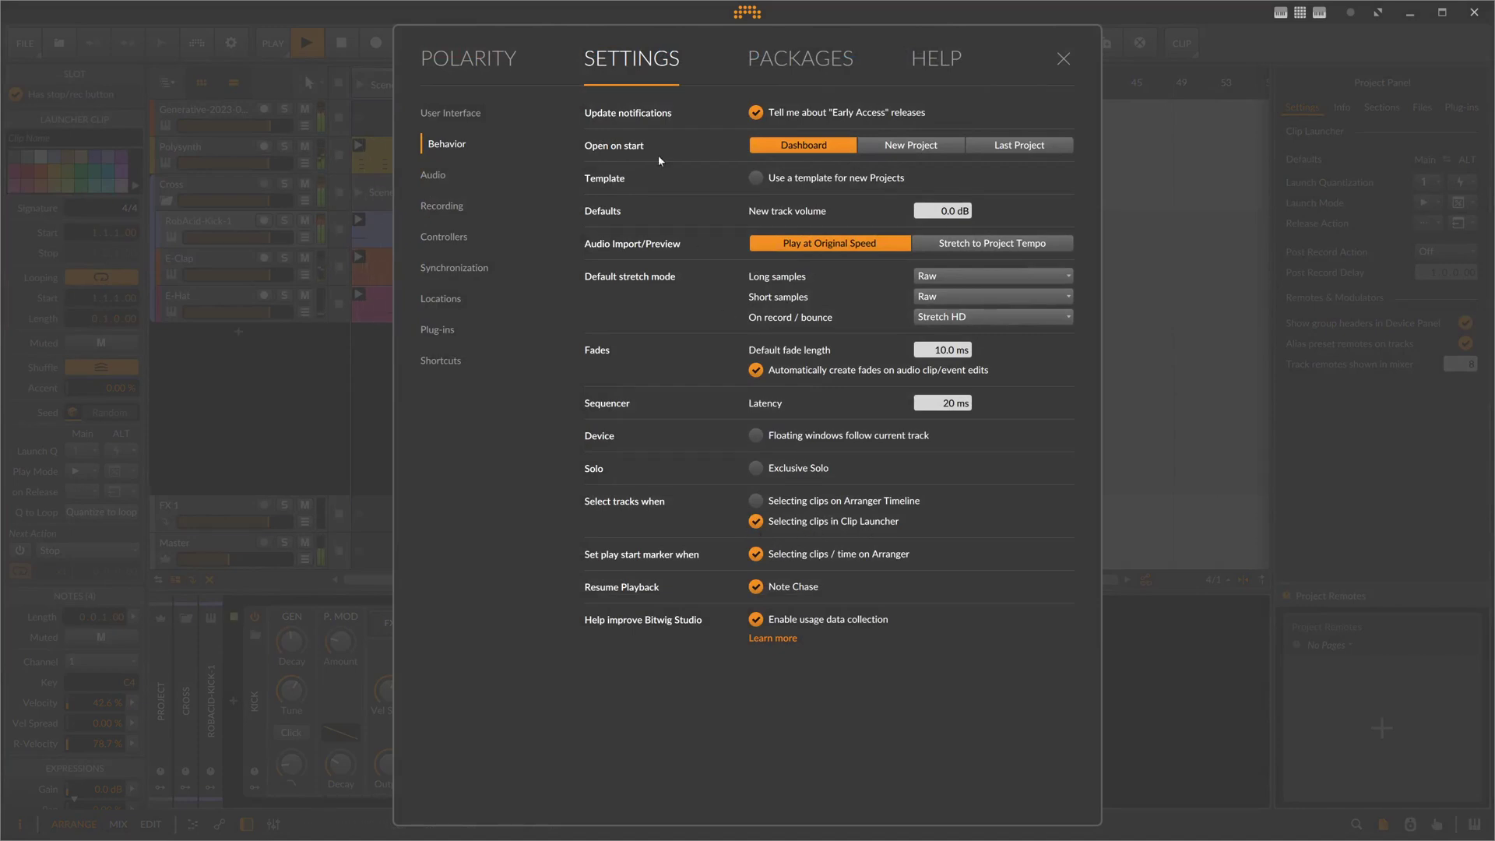
pyautogui.click(1063, 59)
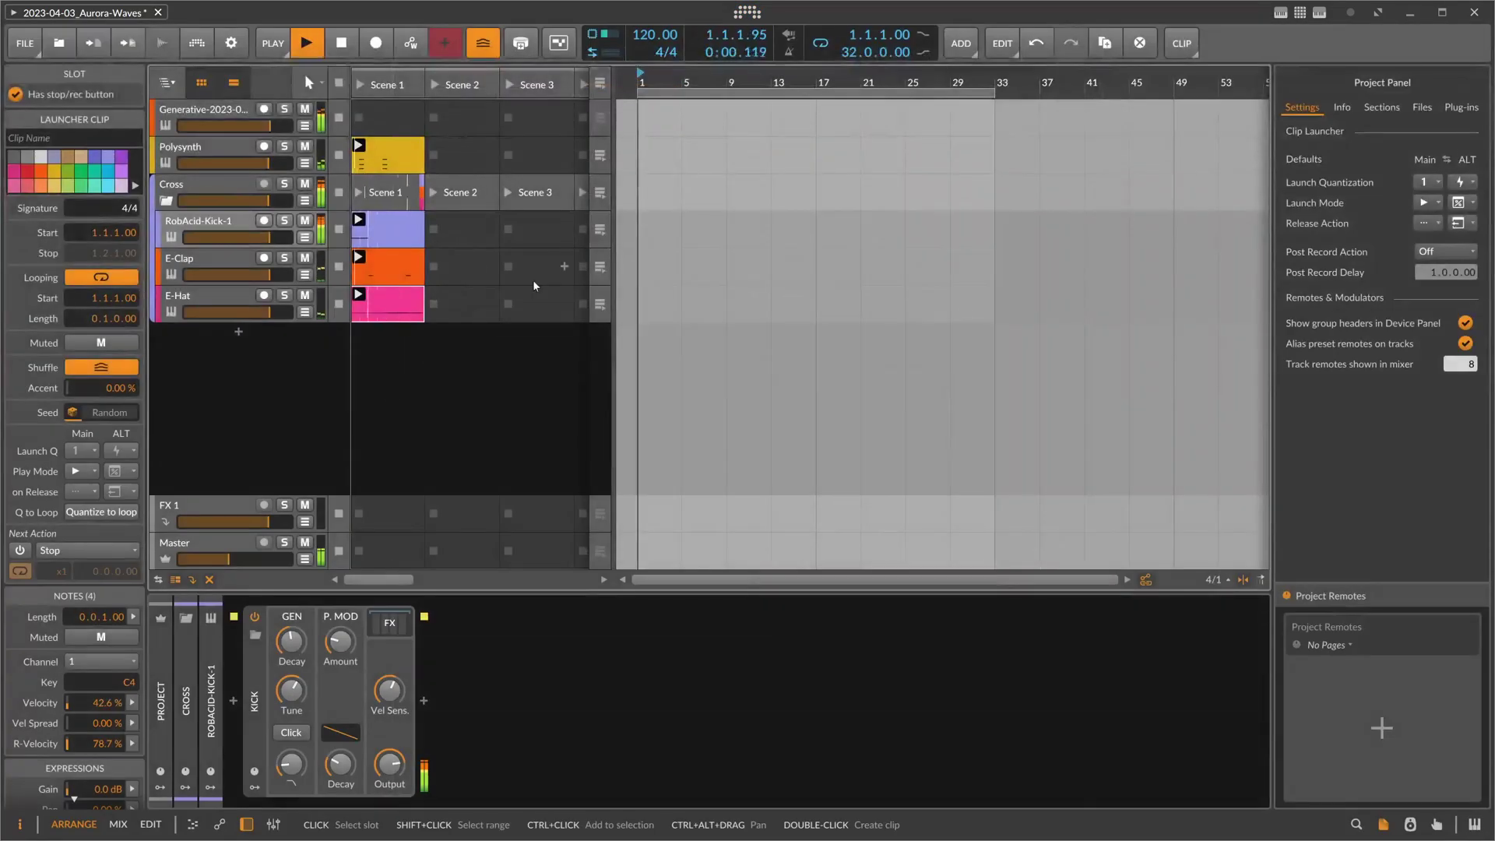
pyautogui.click(394, 296)
pyautogui.click(391, 266)
pyautogui.click(387, 232)
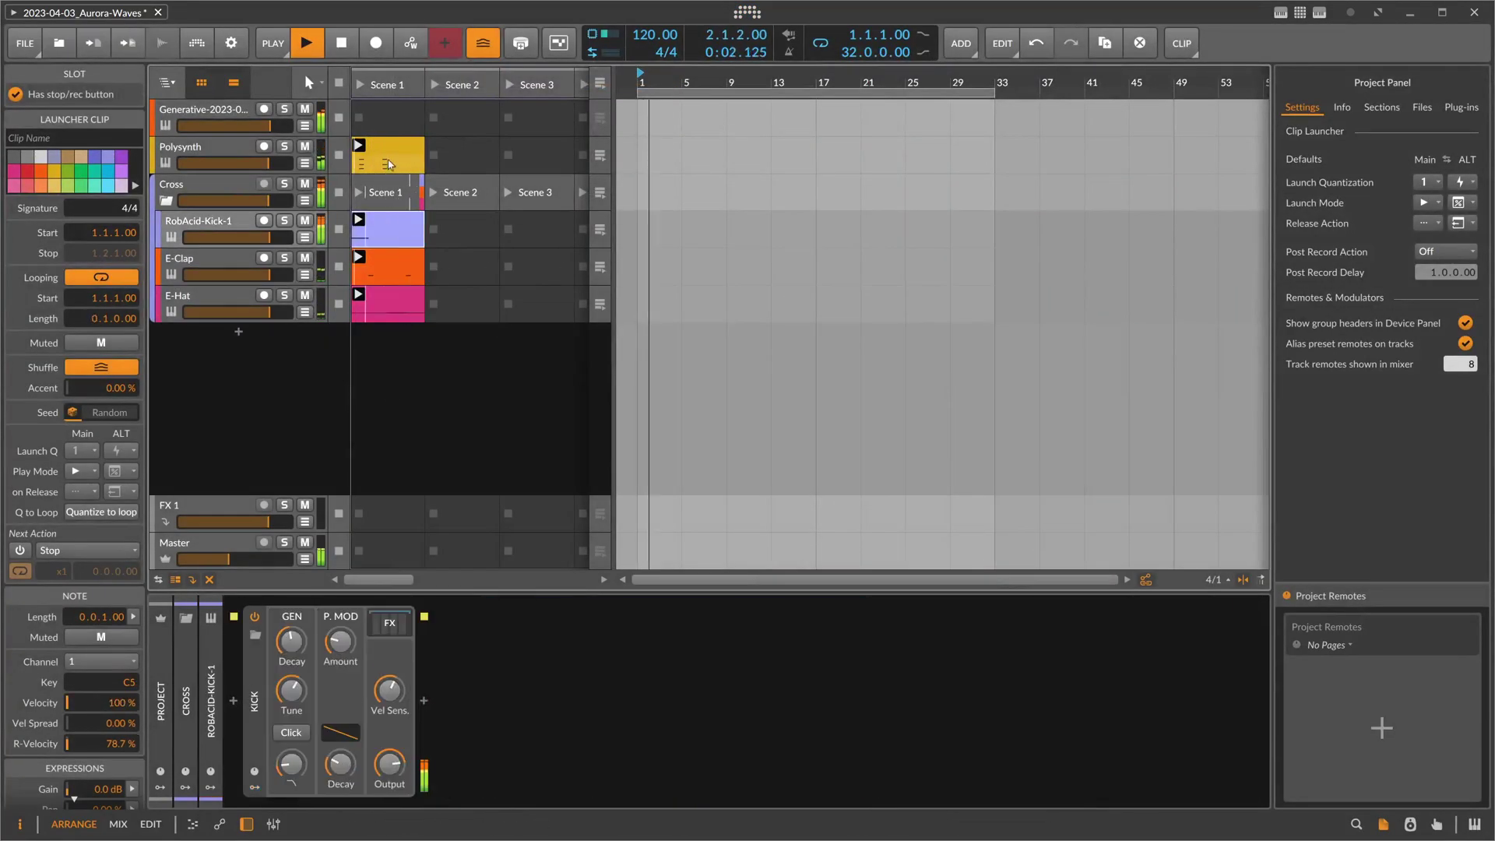
pyautogui.click(385, 159)
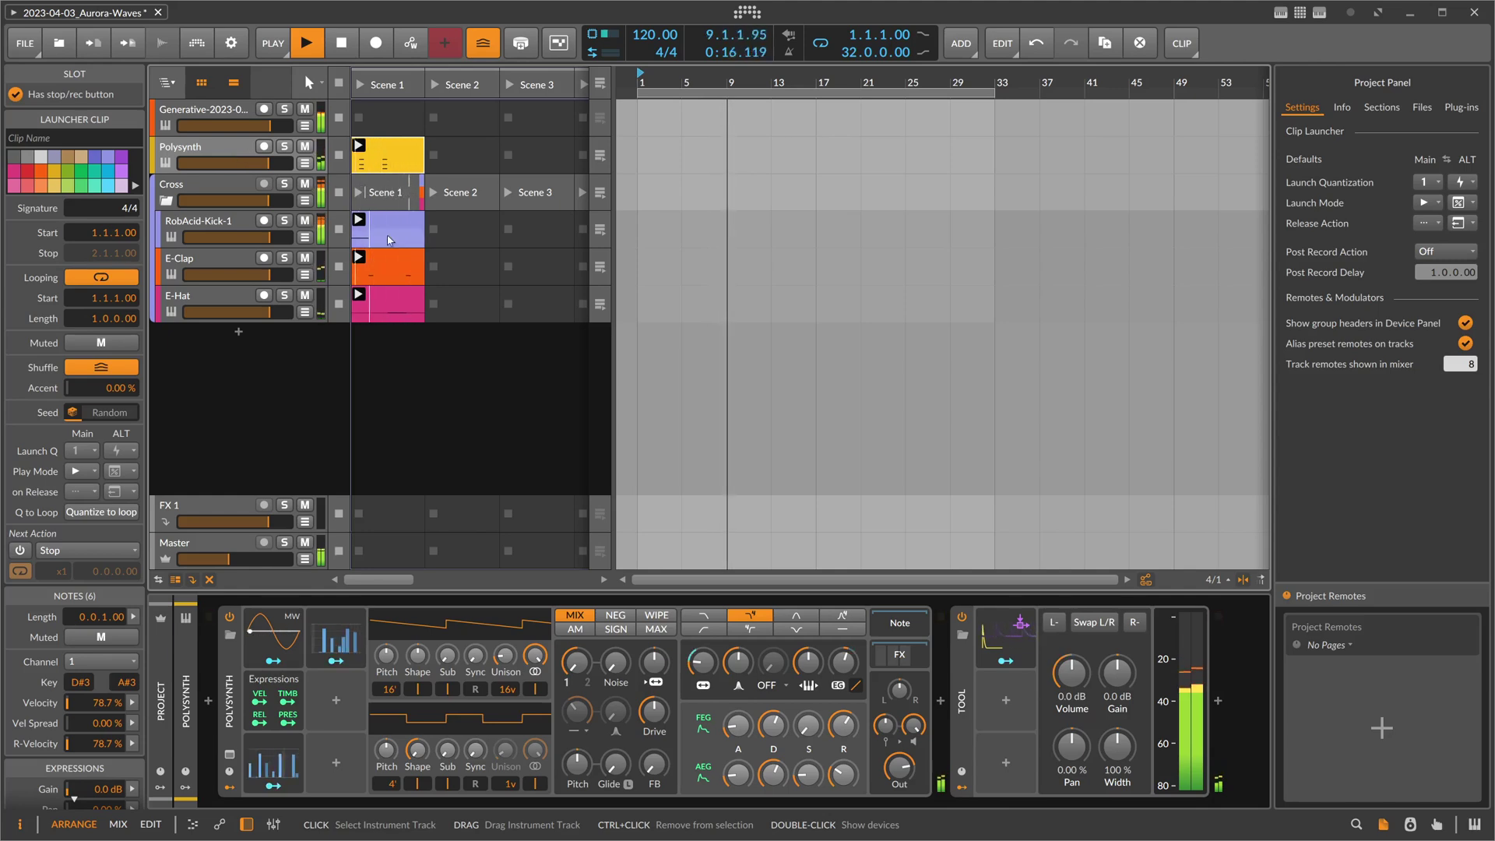
# Inspect the Polysynth clip's notes in the detail editor and return to the arrange view.
pyautogui.doubleClick(396, 167)
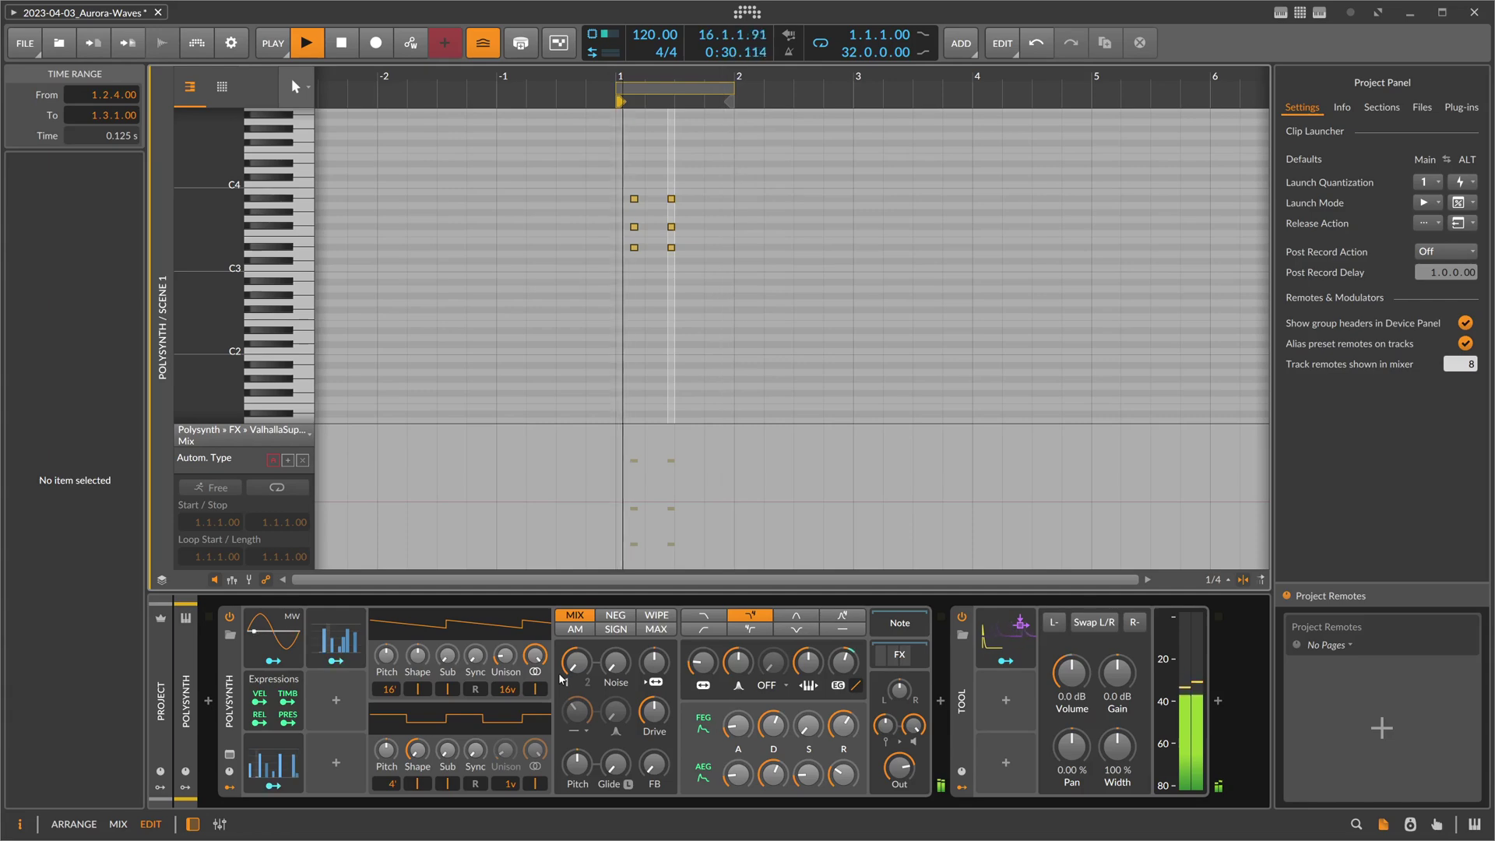
pyautogui.hotkey('alt', '1')
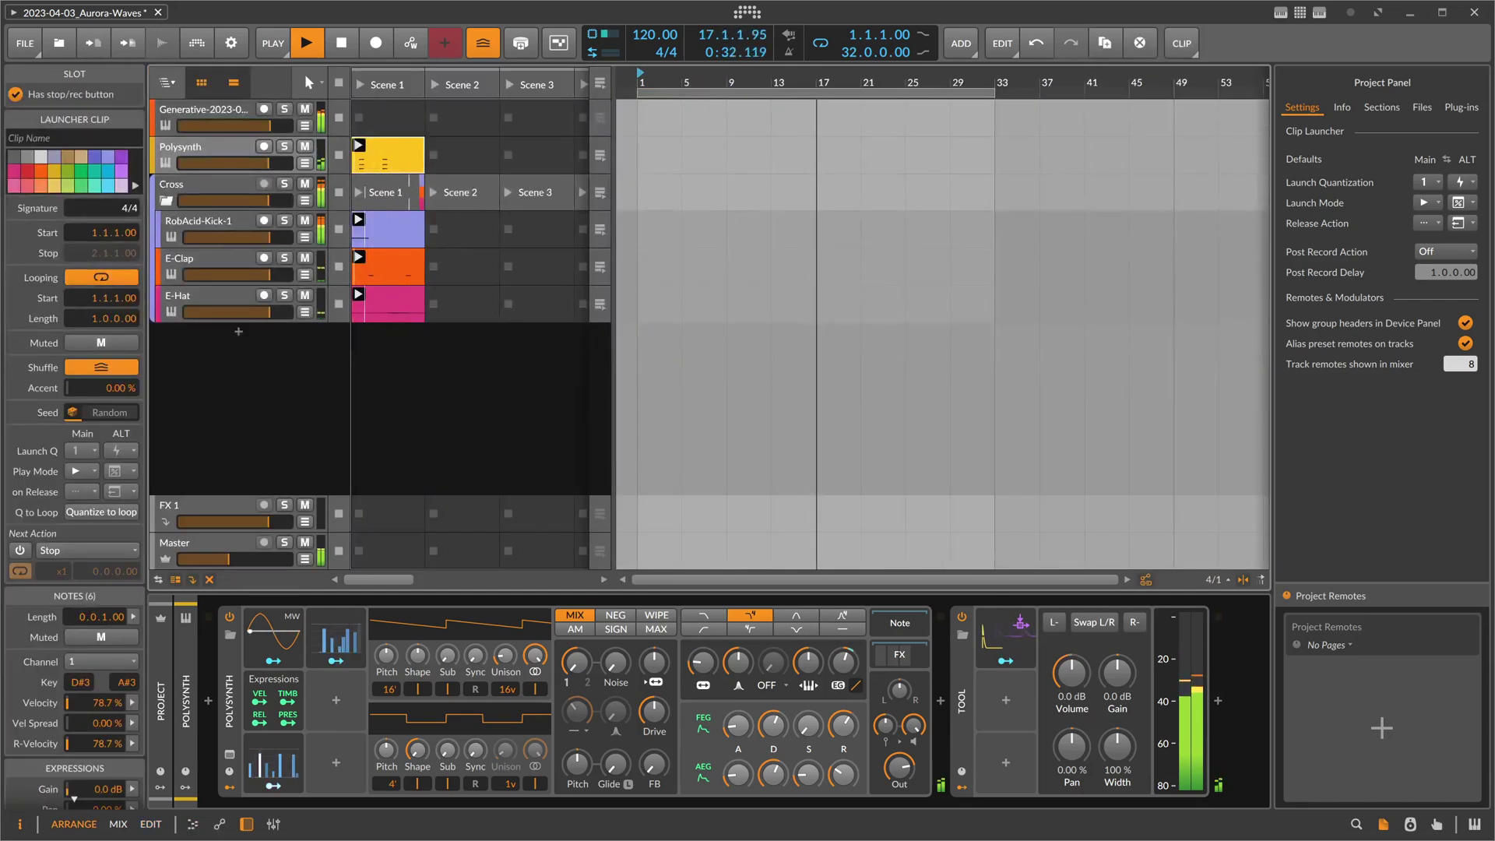
# Glance at the YouTube Studio video list in the browser, and view the Polysynth clip's notes and automation lane again in Bitwig Studio.
pyautogui.hotkey('alt', 'Tab')
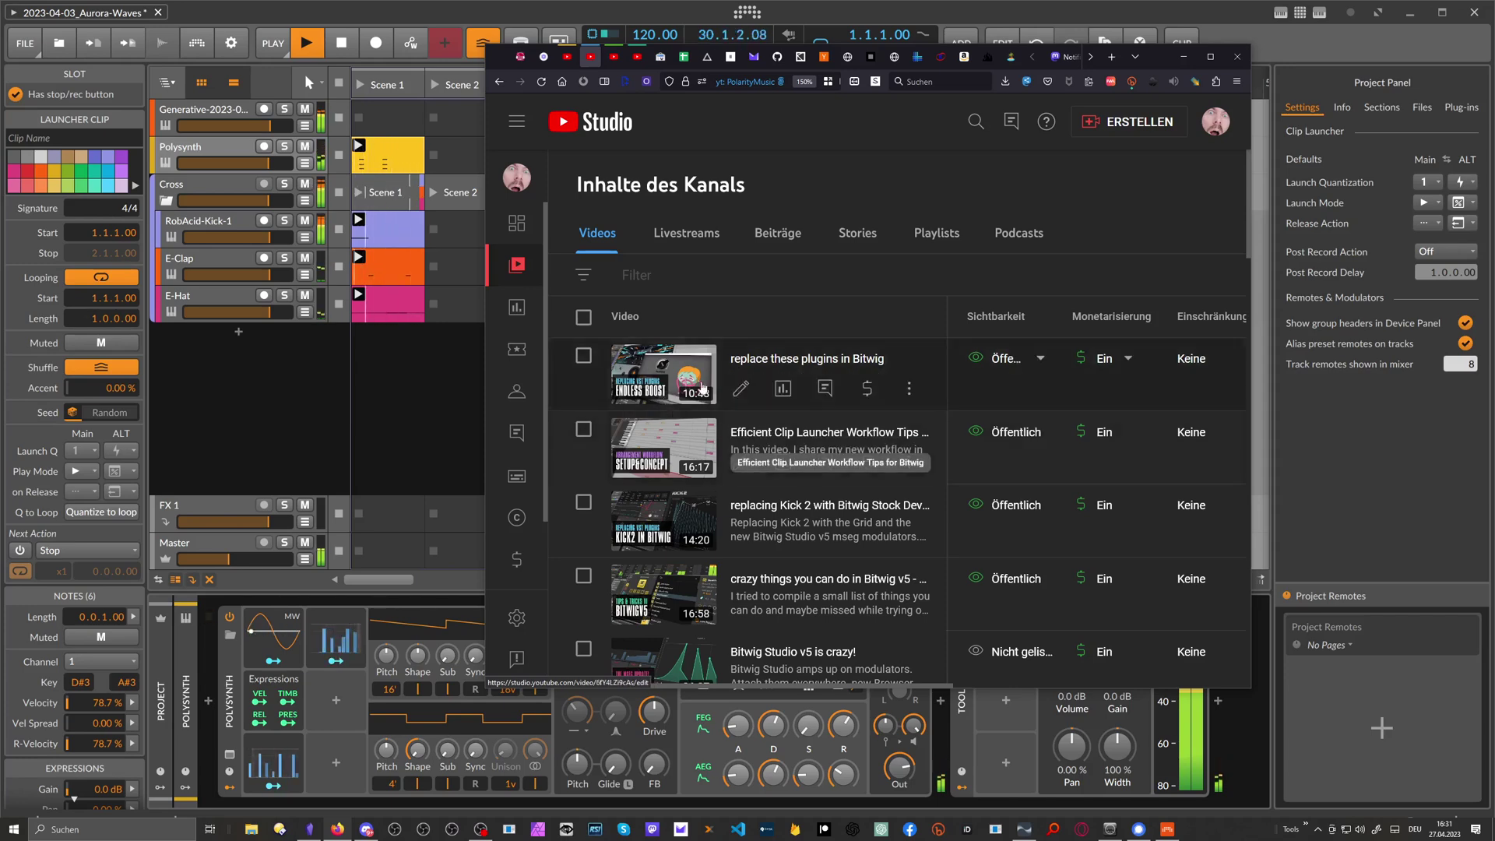
pyautogui.doubleClick(405, 159)
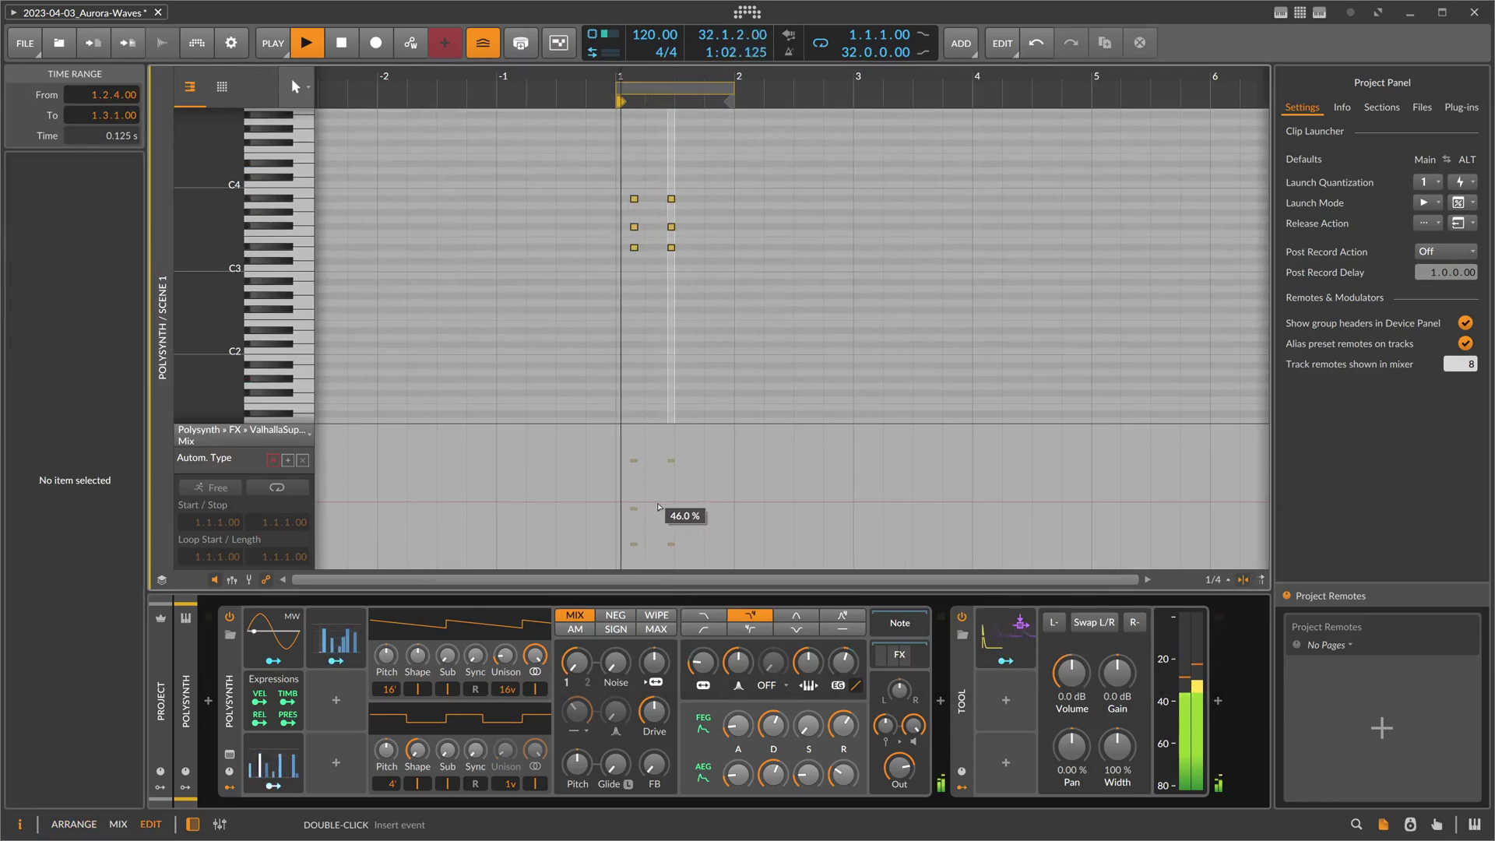
pyautogui.hotkey('alt', '1')
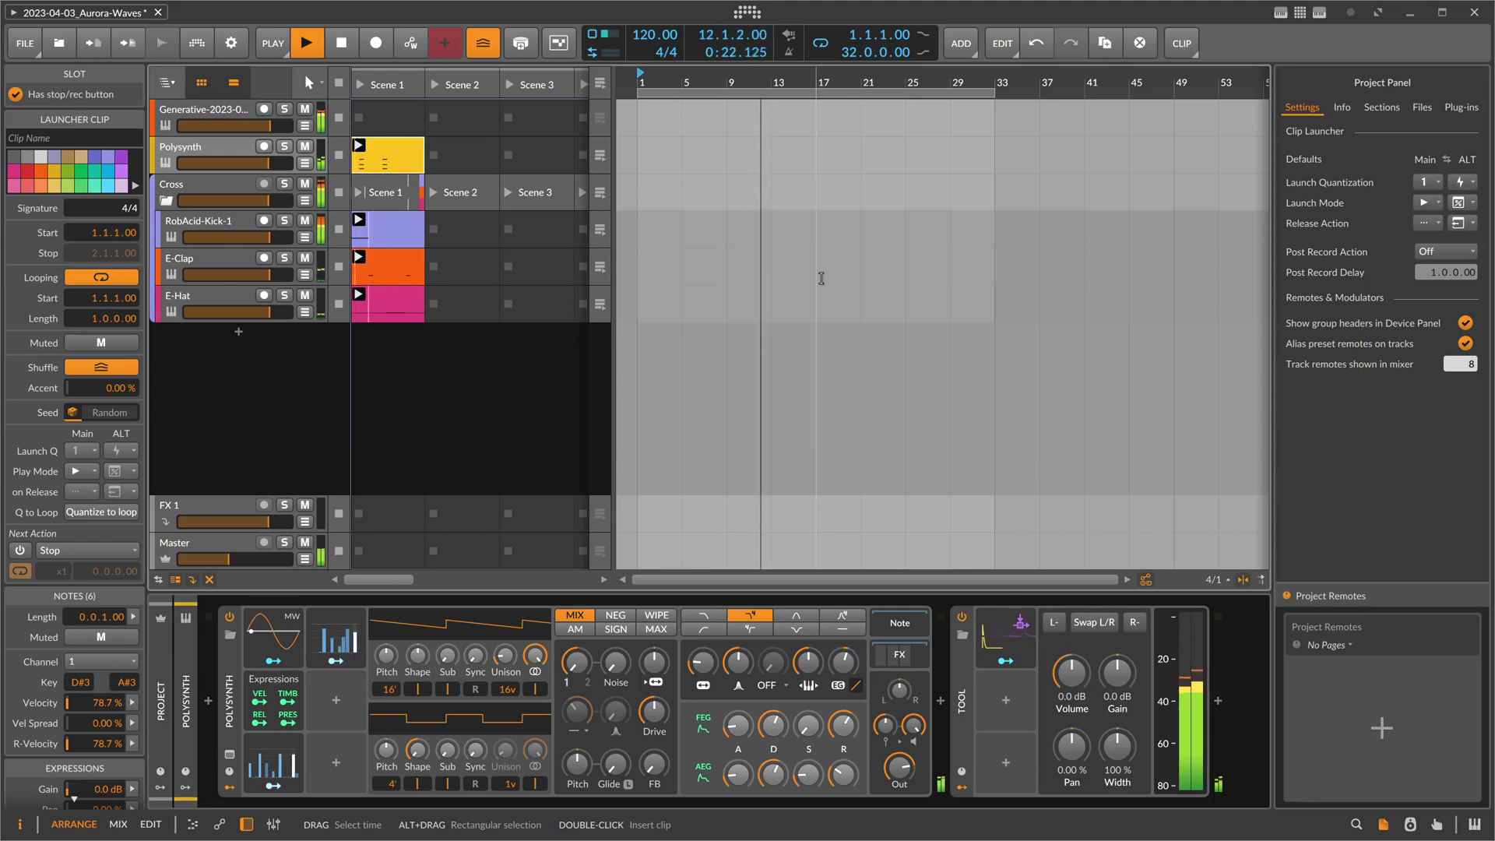
pyautogui.moveTo(659, 78); pyautogui.dragTo(661, 80)
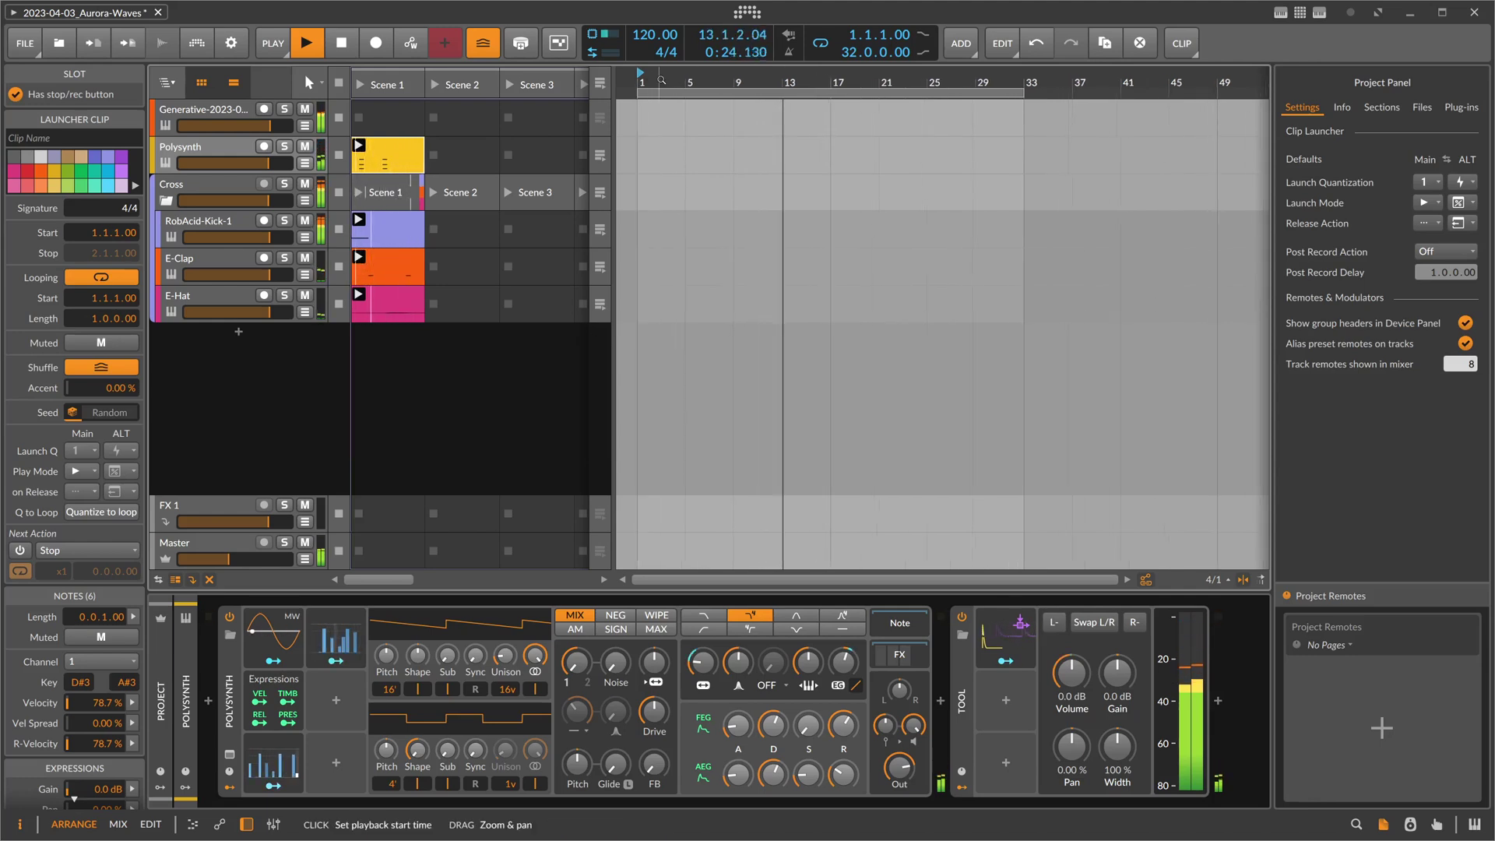
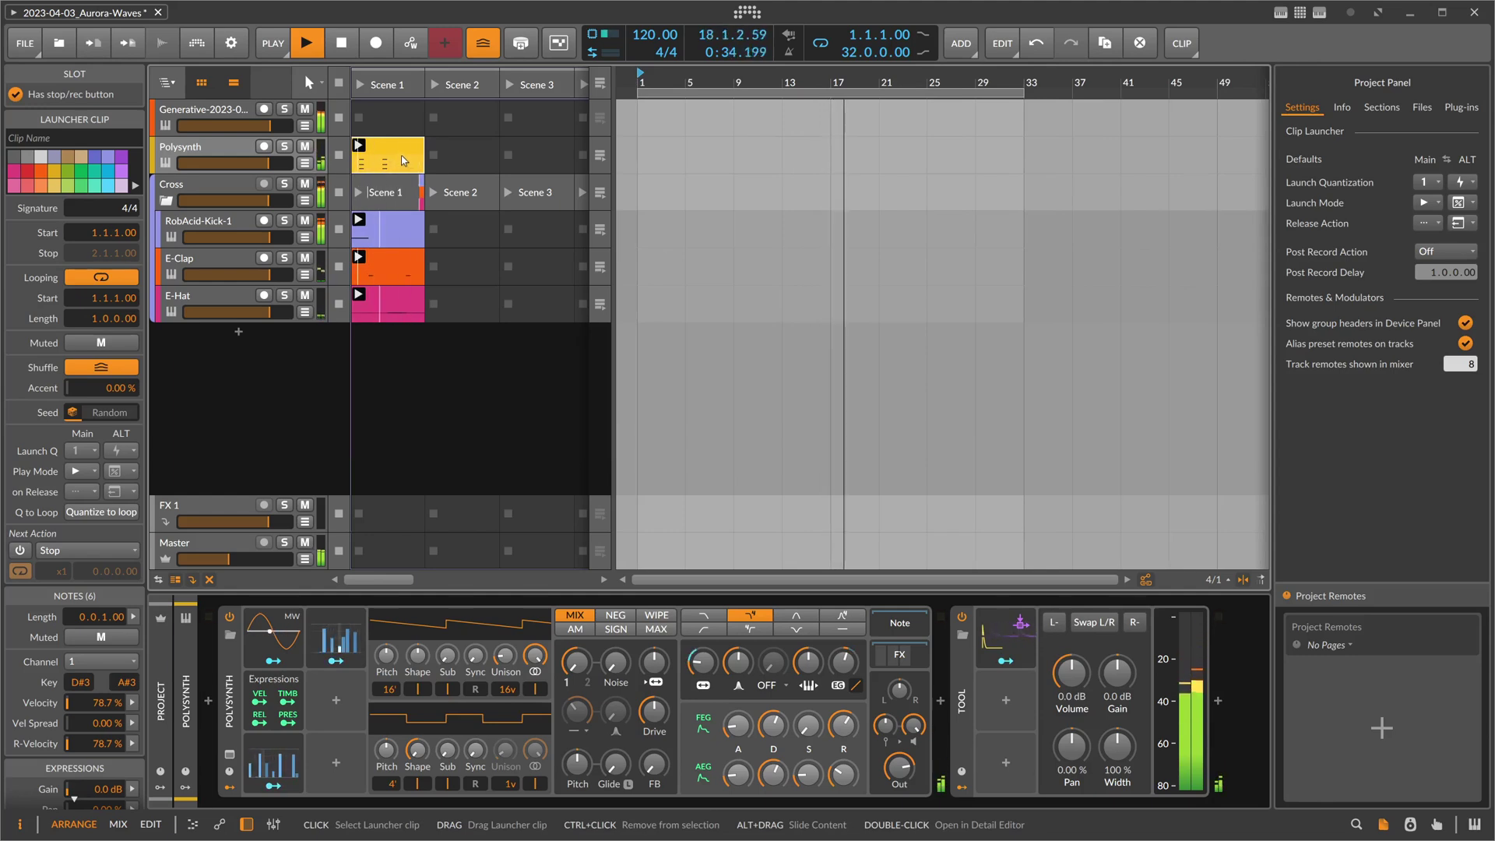
# Select the Polysynth track and open its Scene 1 clip in the detail editor.
pyautogui.doubleClick(396, 162)
pyautogui.doubleClick(396, 162)
pyautogui.doubleClick(233, 152)
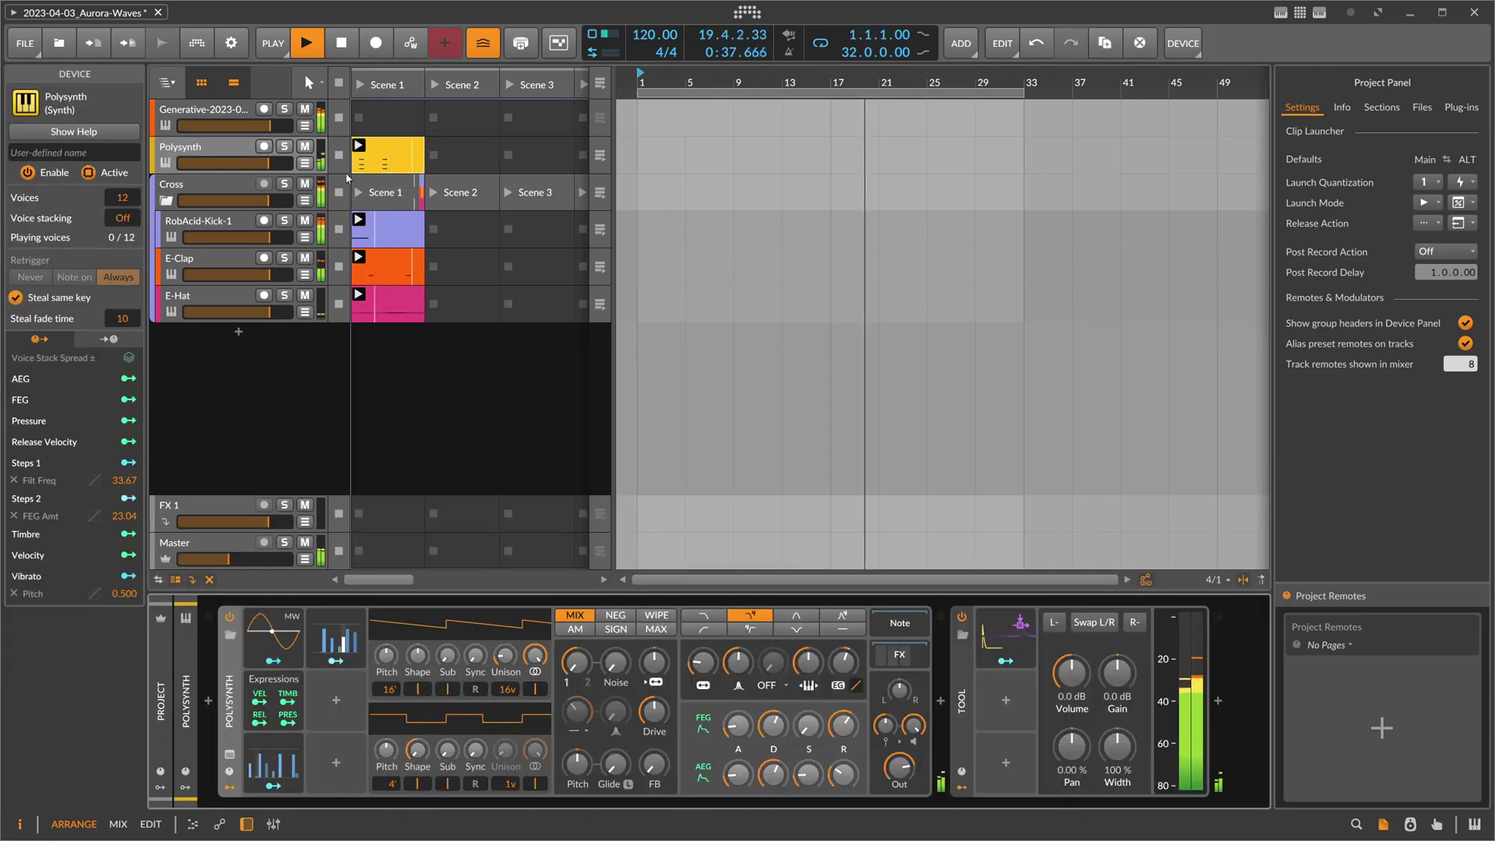
pyautogui.doubleClick(396, 160)
pyautogui.scroll(5, 638, 233)
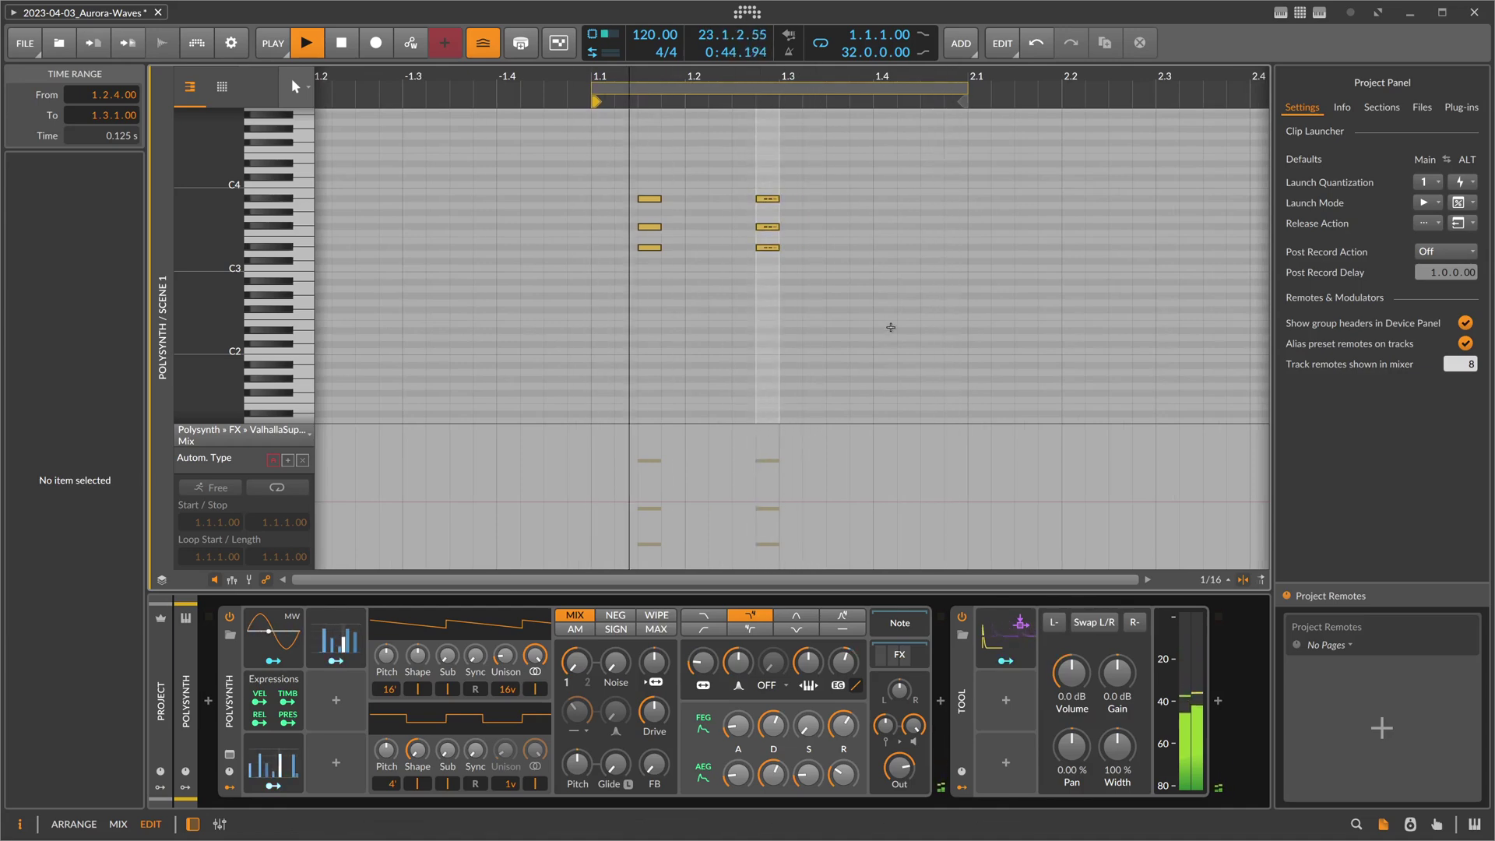
# Select the notes of the Polysynth clip's second chord and set their three-step recurrence to play on steps 1 and 3 only.
pyautogui.moveTo(647, 166); pyautogui.dragTo(642, 275)
pyautogui.moveTo(774, 175); pyautogui.dragTo(767, 327)
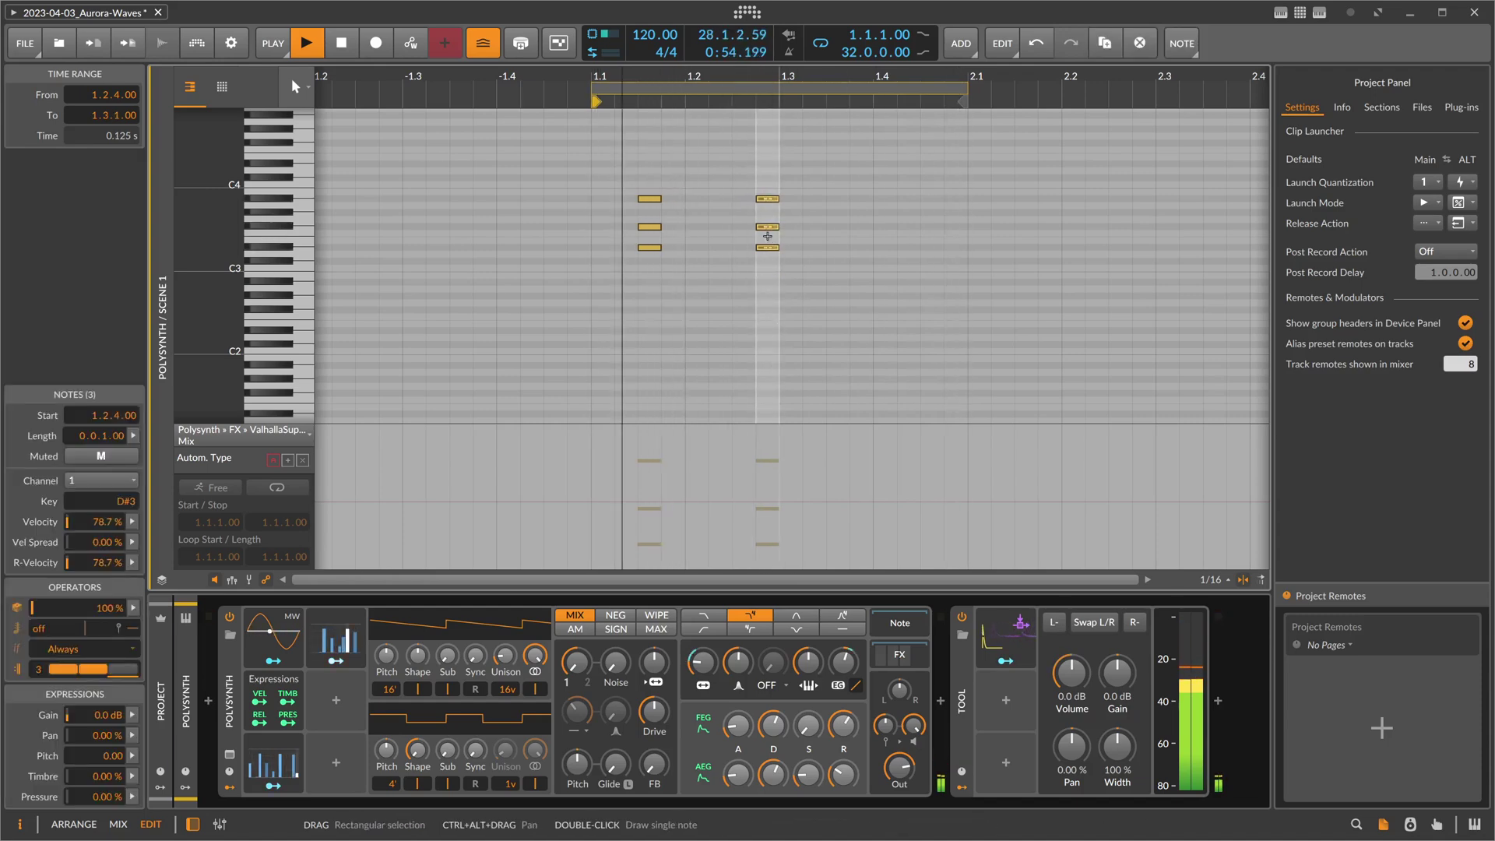
pyautogui.click(66, 669)
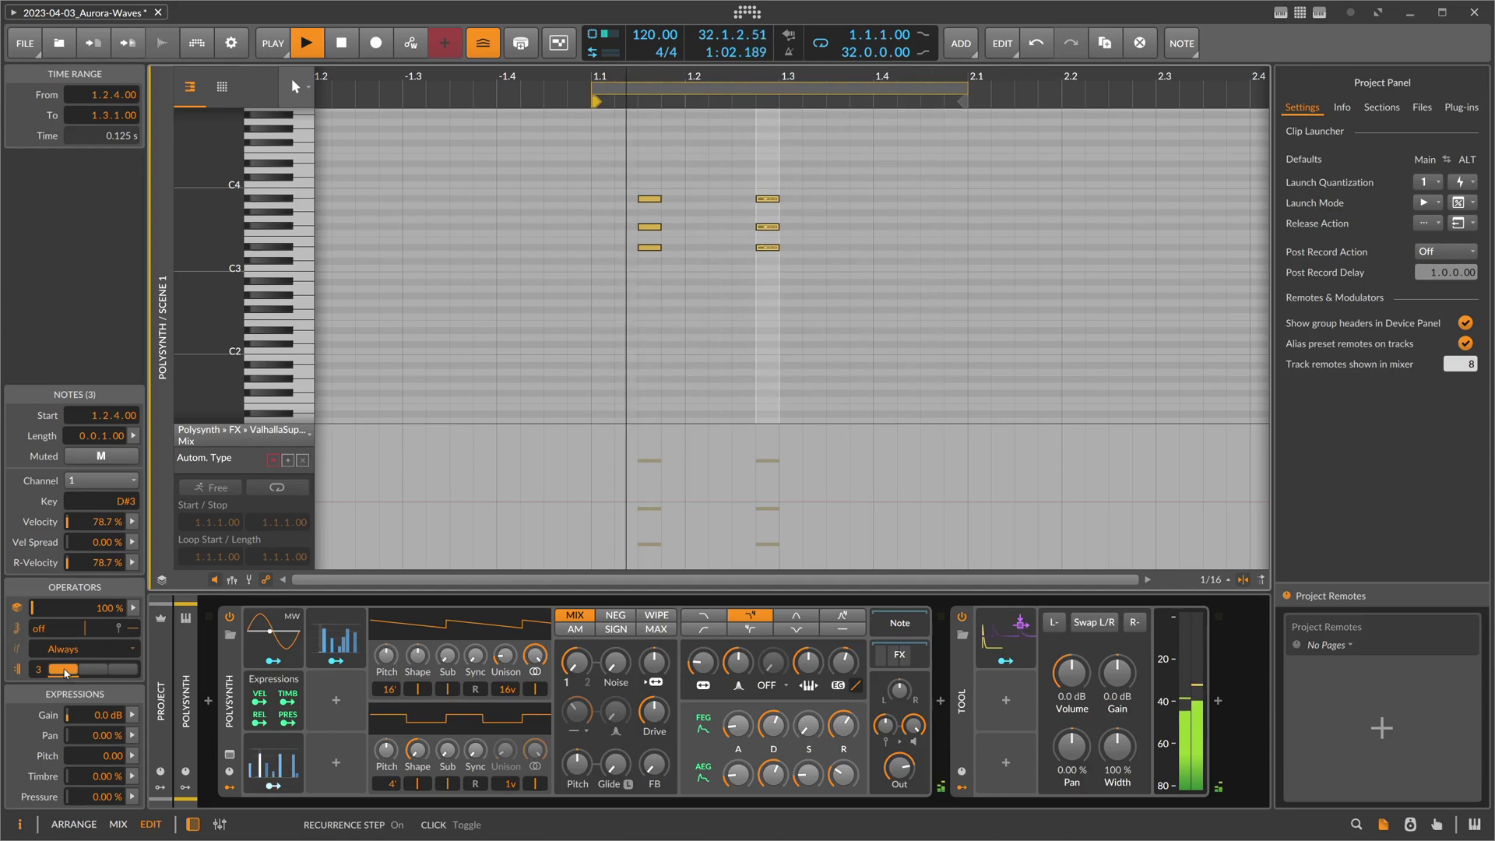
pyautogui.click(121, 669)
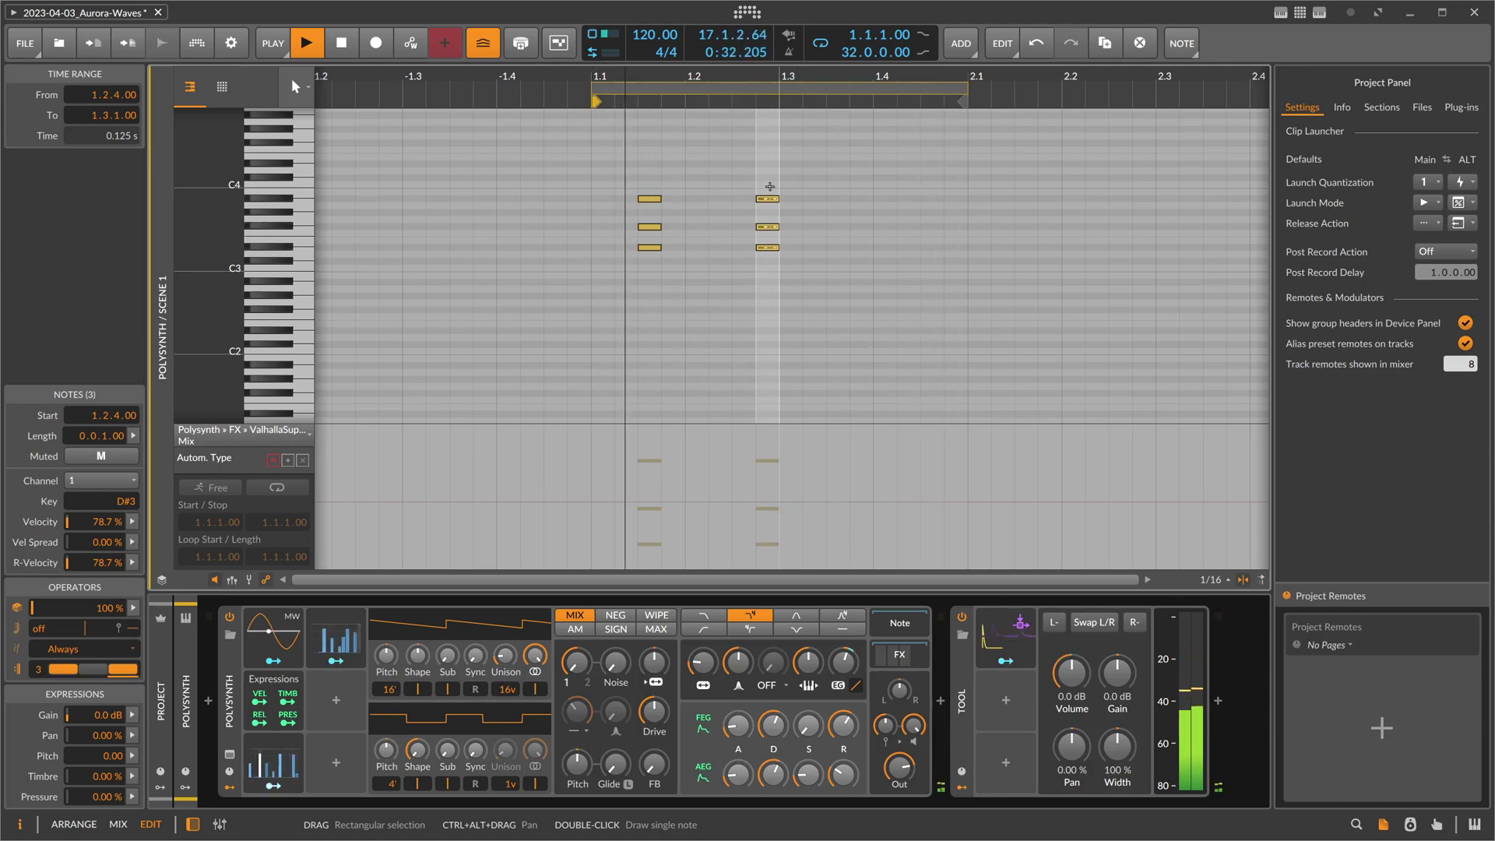
# Return to the arrange view and select the Polysynth clip, then the RobAcid-Kick-1 clip.
pyautogui.hotkey('alt', '1')
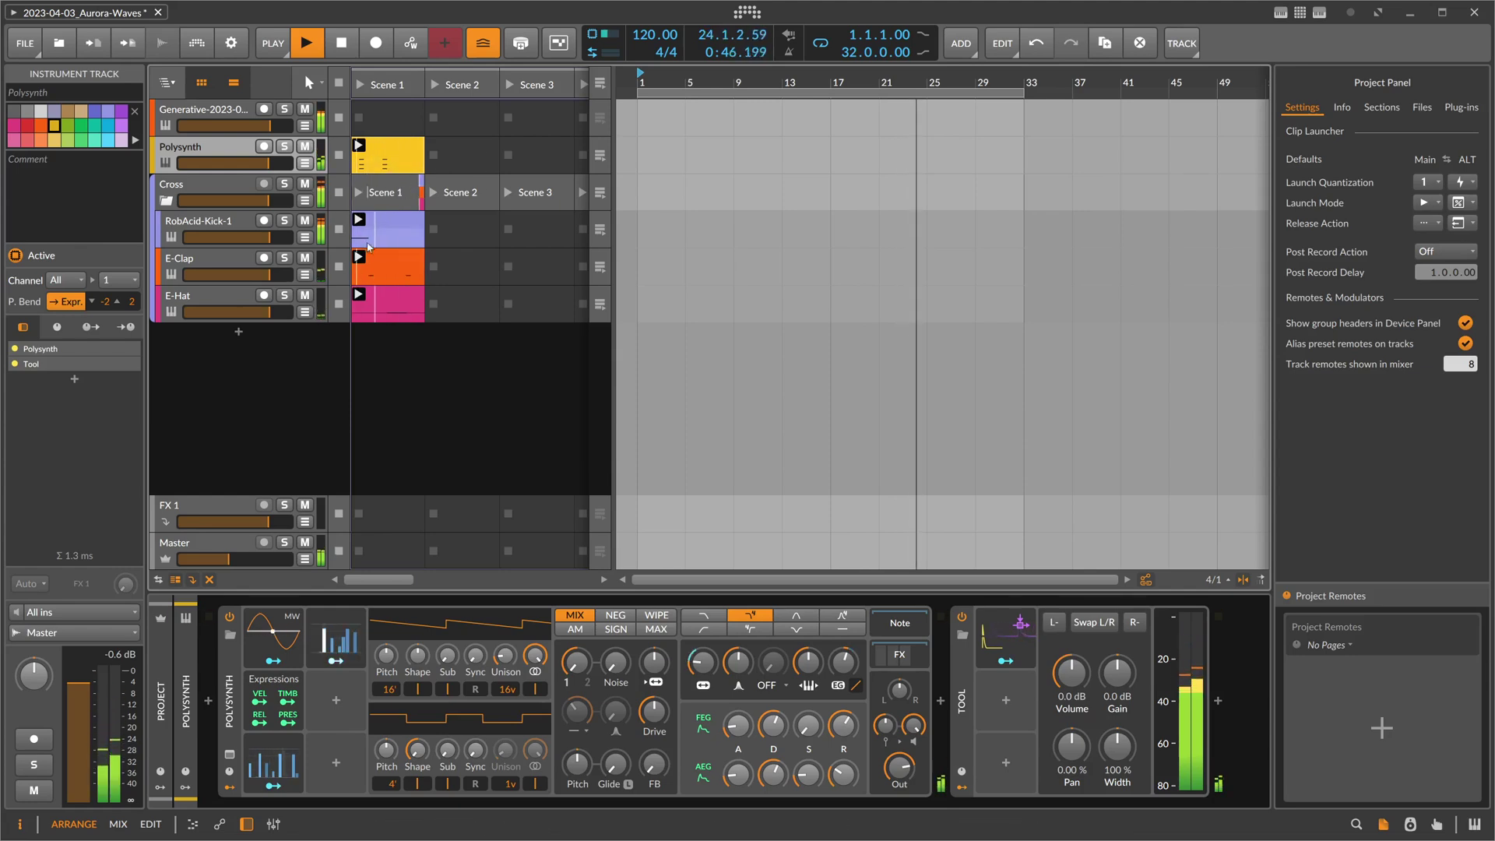
pyautogui.click(387, 160)
pyautogui.click(389, 236)
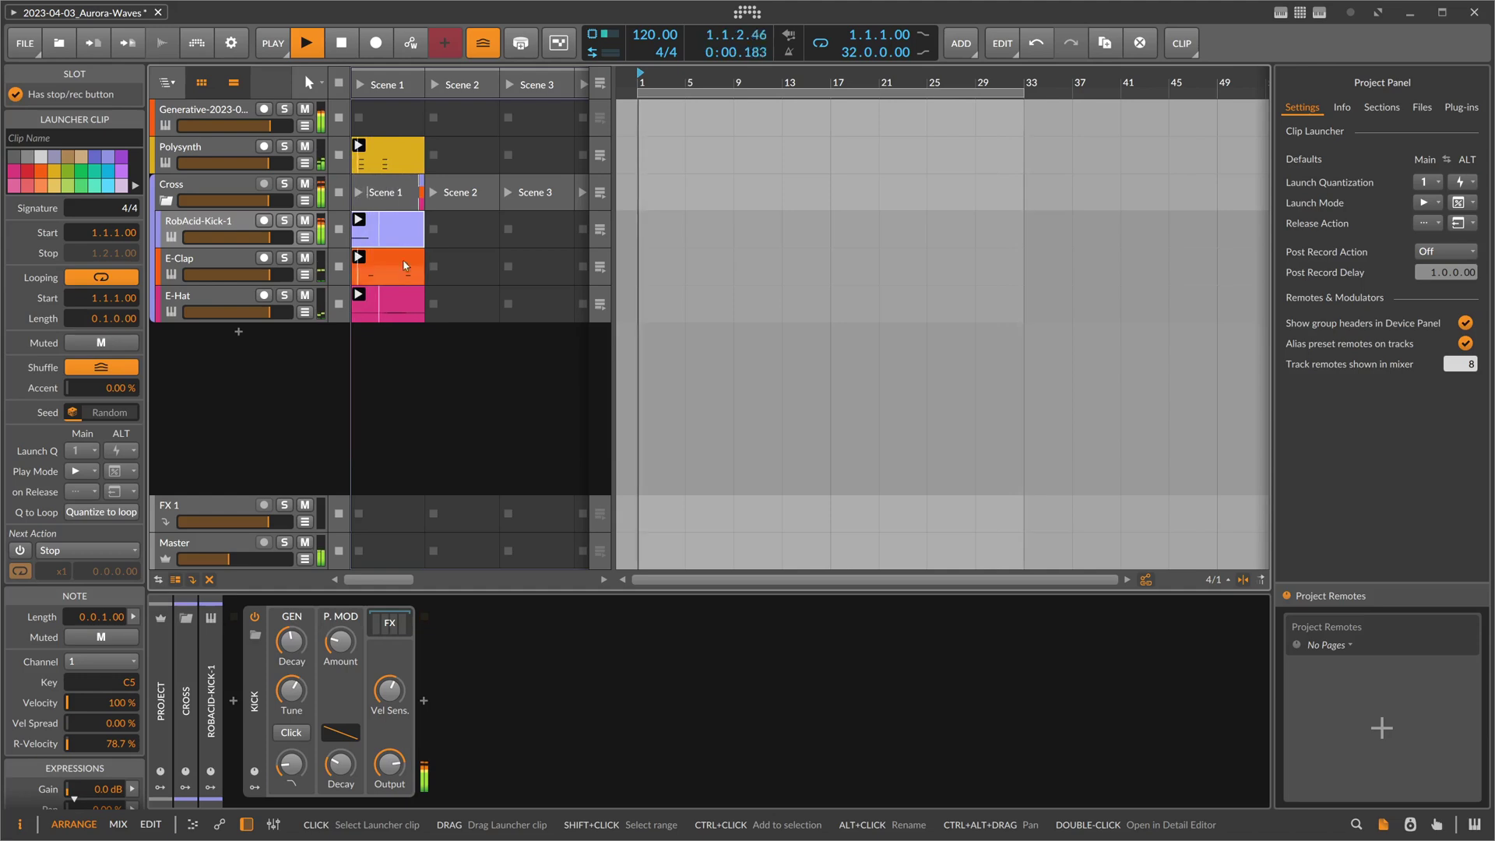
# Select the Generative track, solo it briefly and clear the solo, and lower the Master track's volume fader.
pyautogui.click(239, 114)
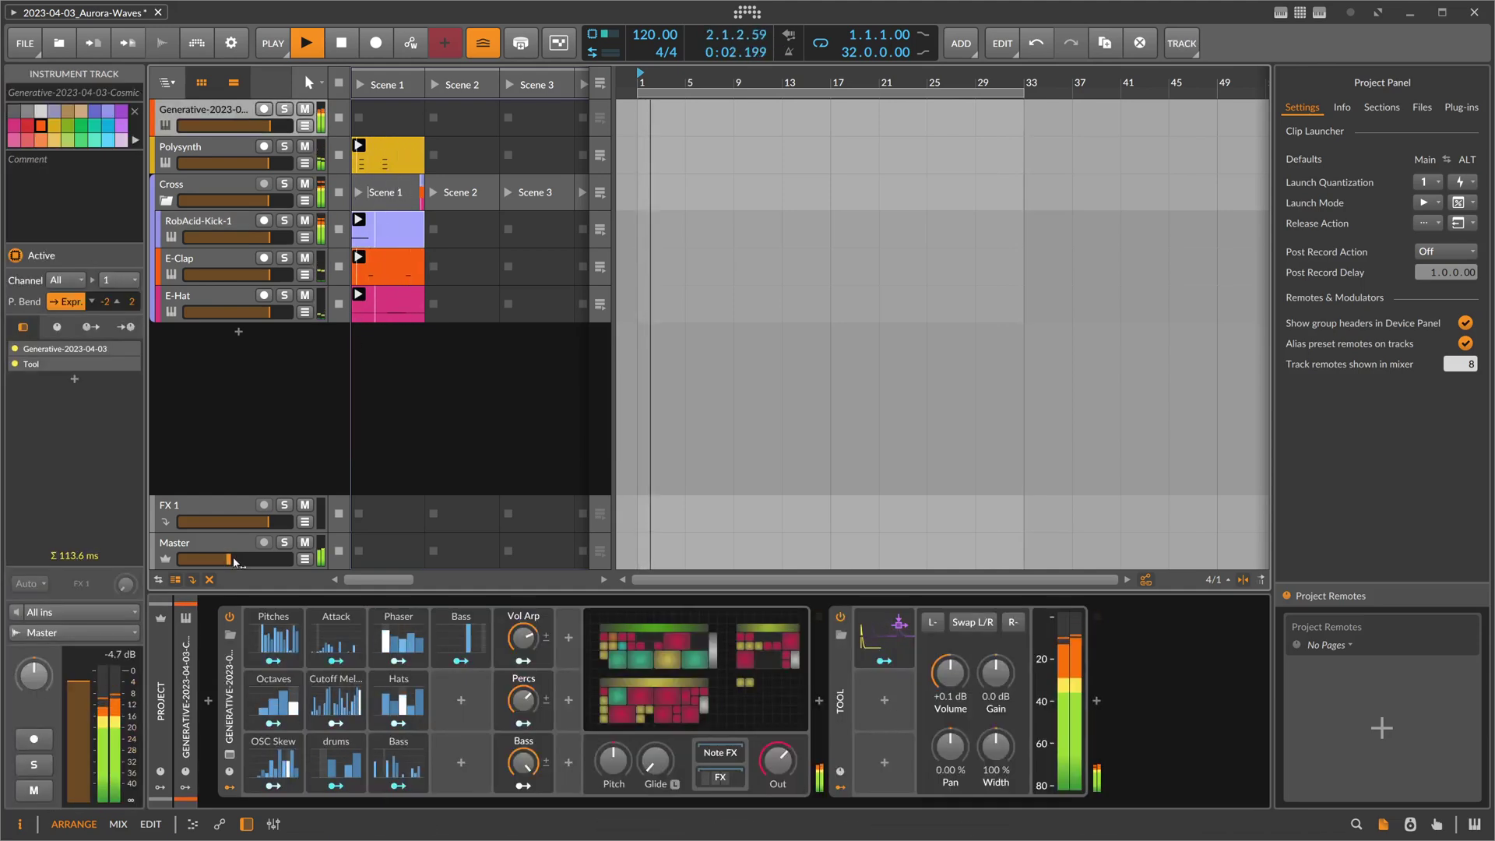
pyautogui.click(285, 109)
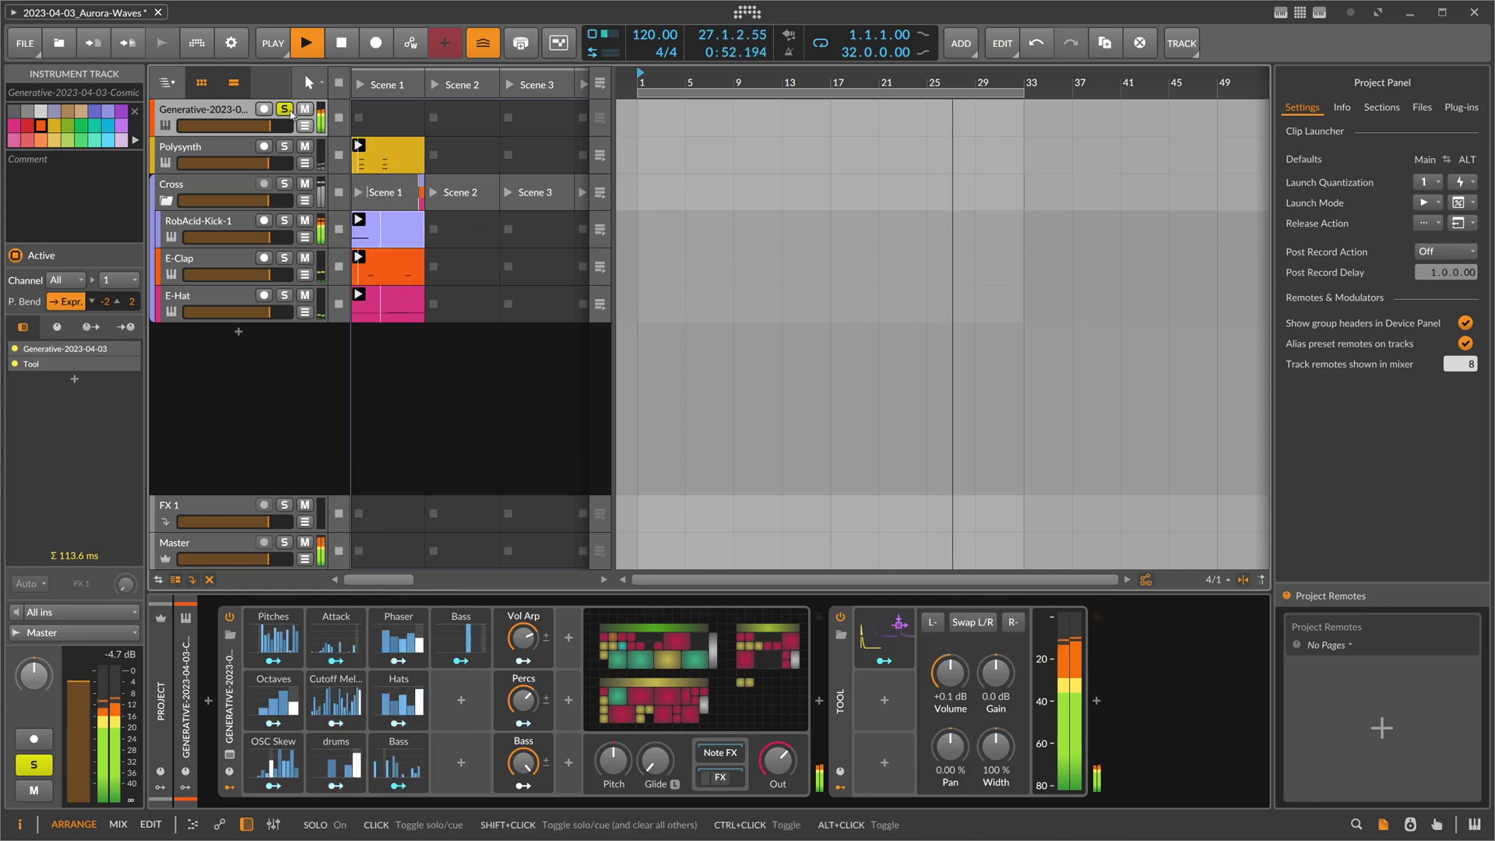
pyautogui.click(289, 112)
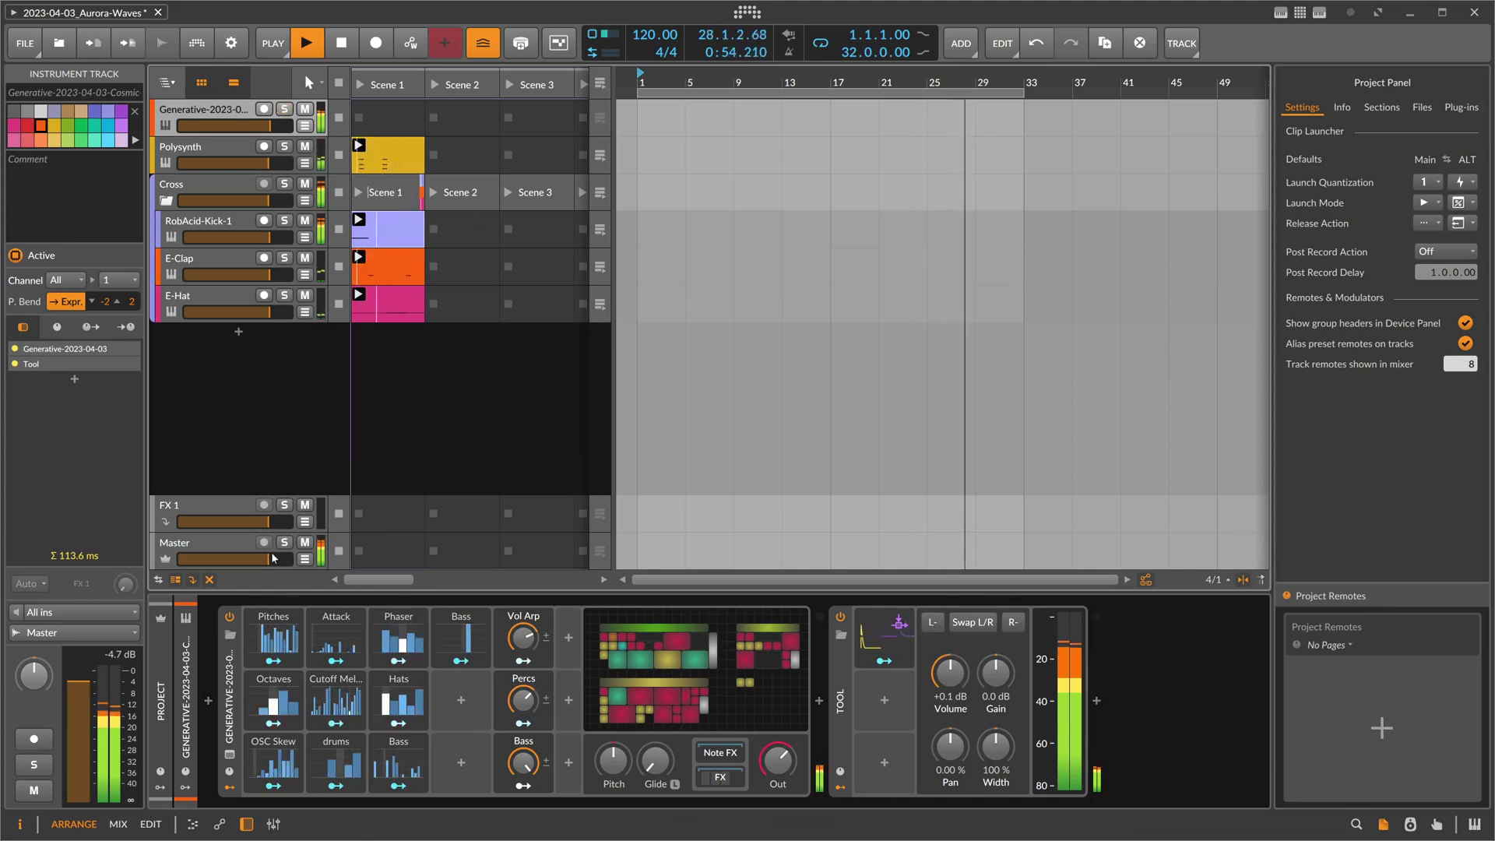
pyautogui.moveTo(269, 559); pyautogui.dragTo(232, 559)
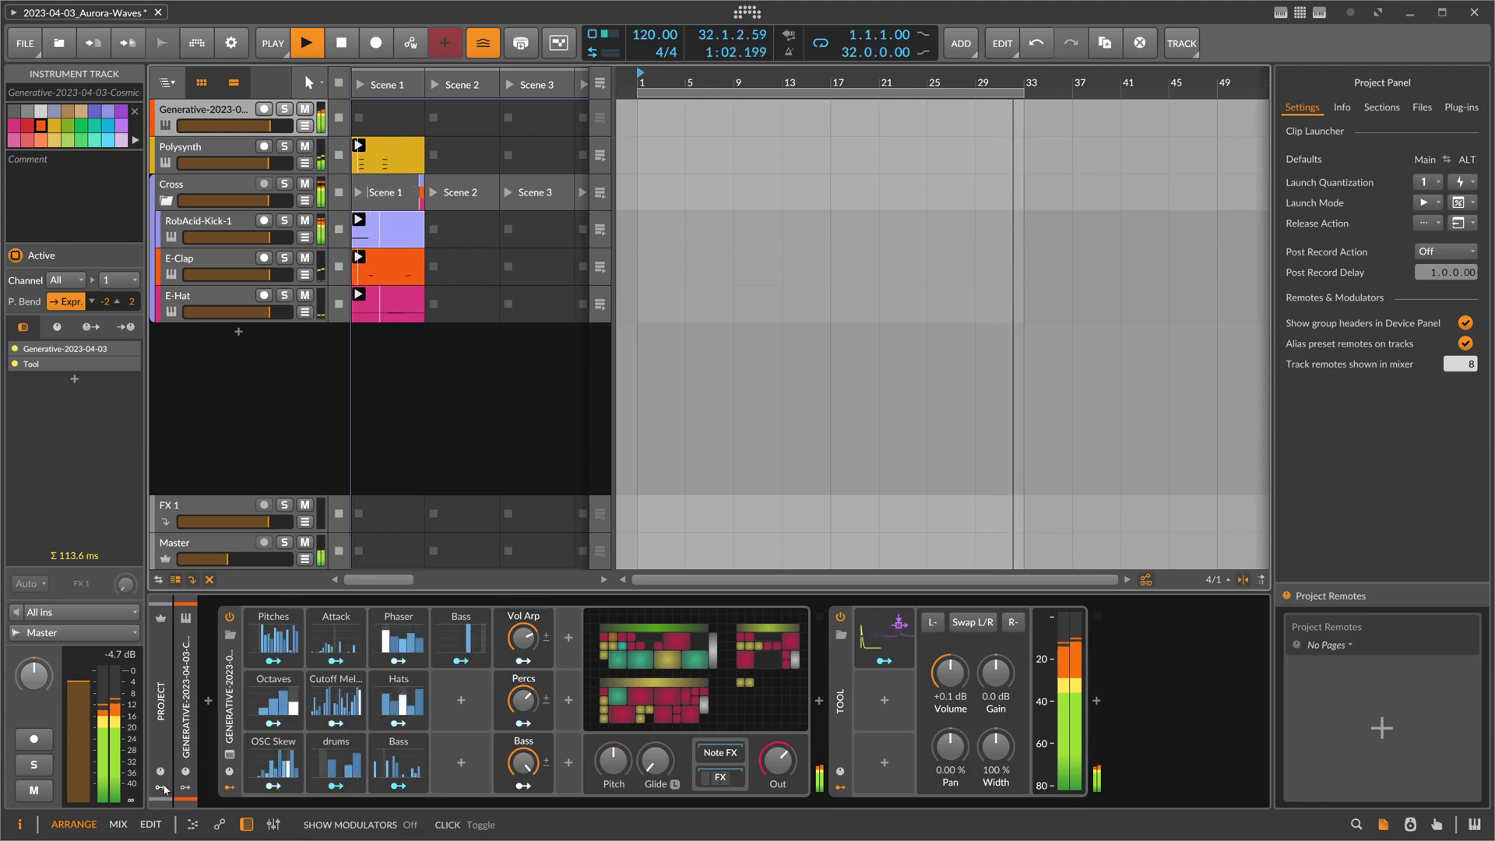
# Show the project-level modulators and add a Curves modulator in the first empty slot.
pyautogui.click(186, 772)
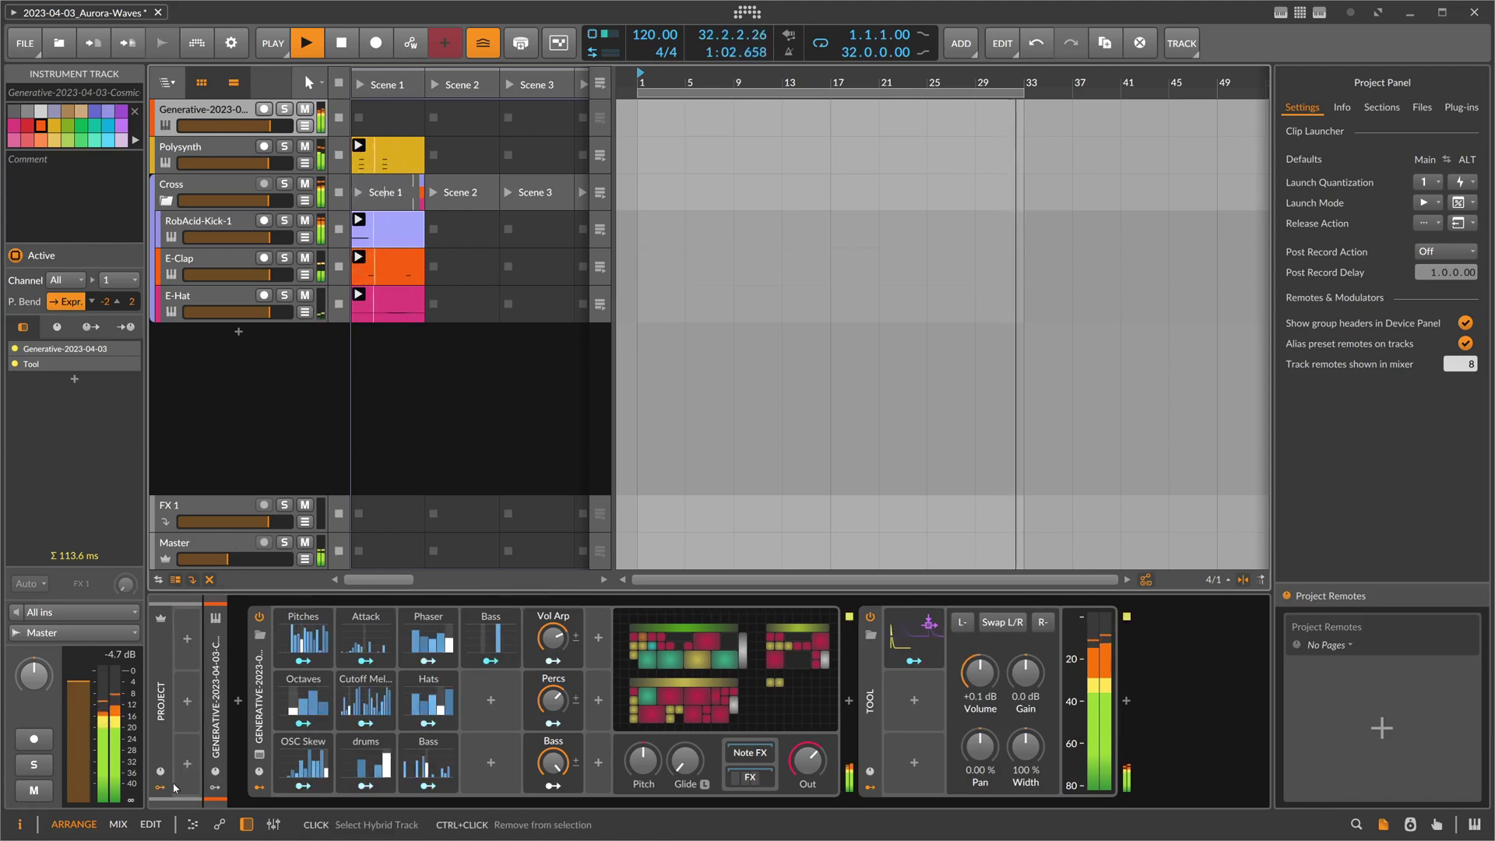
pyautogui.click(188, 640)
pyautogui.write('curve')
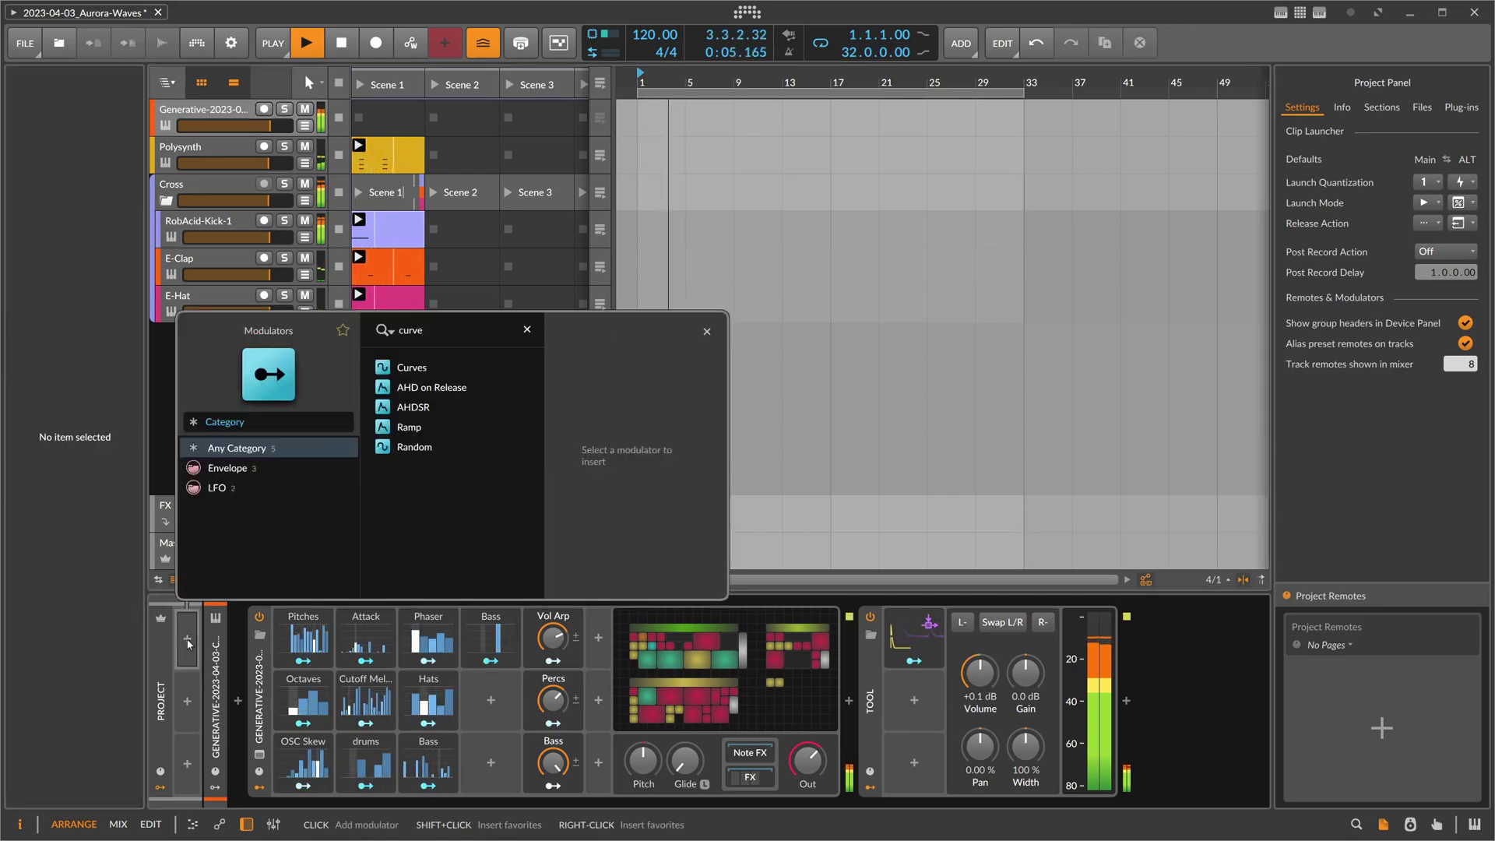
pyautogui.press('Return')
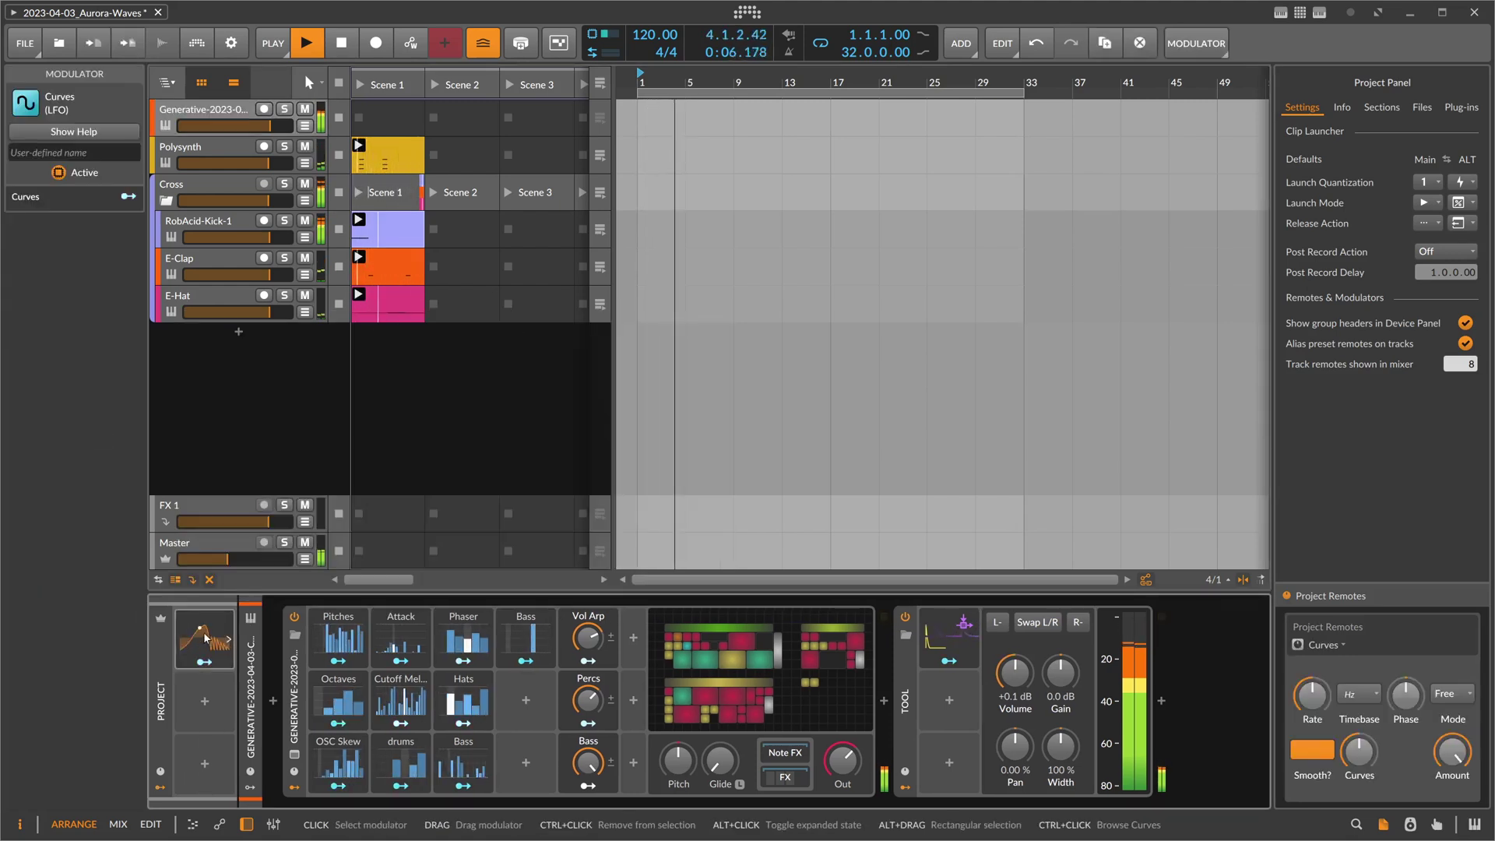
# Open the Curves modulator's shape for editing, reset it to Init, and move the peak point to the end to form a rising ramp.
pyautogui.click(288, 694)
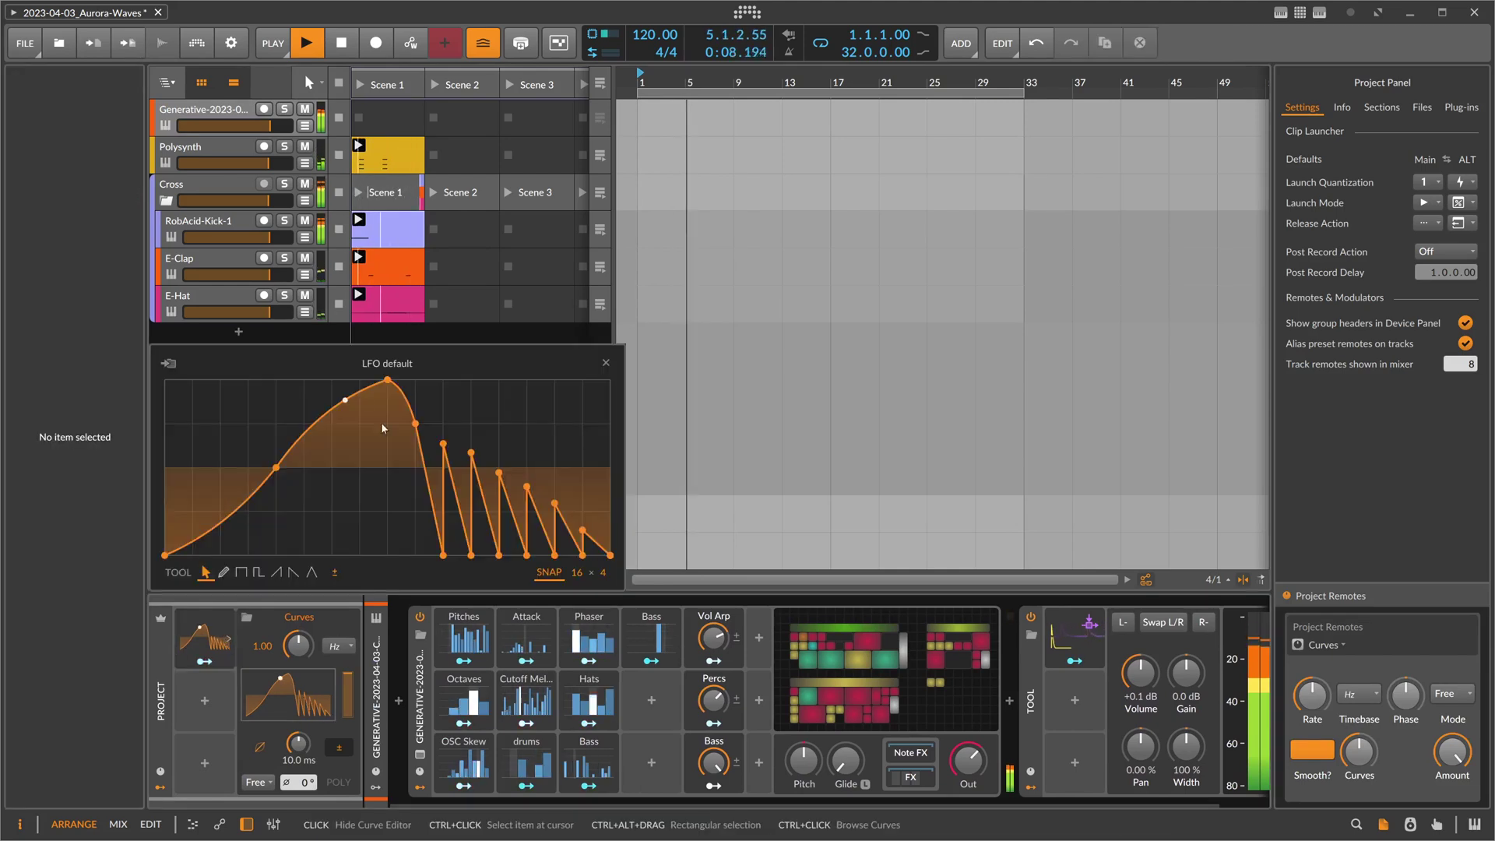
pyautogui.rightClick(464, 392)
pyautogui.click(521, 524)
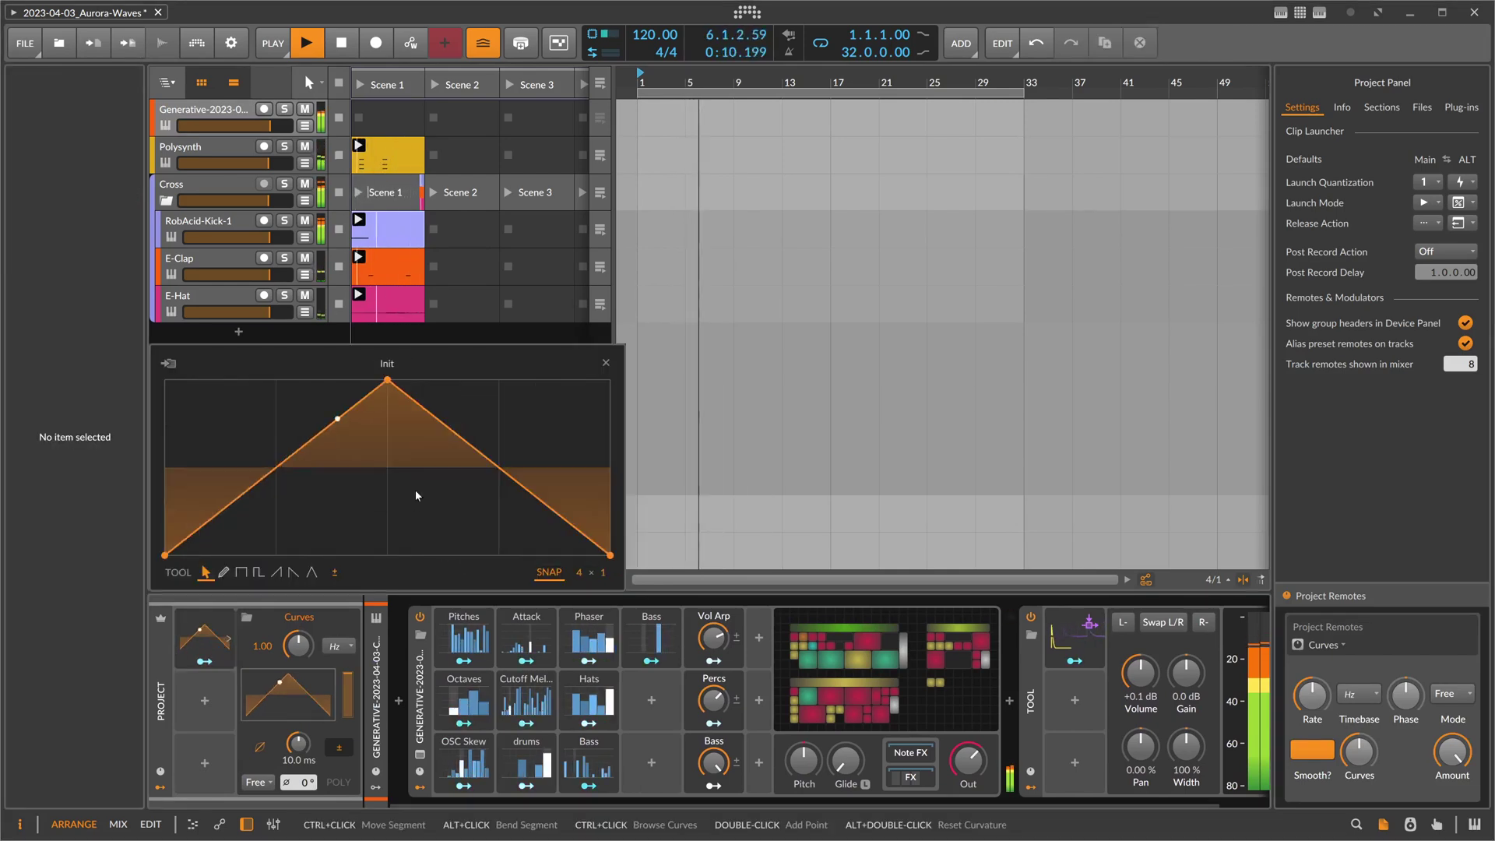
pyautogui.moveTo(387, 381); pyautogui.dragTo(609, 381)
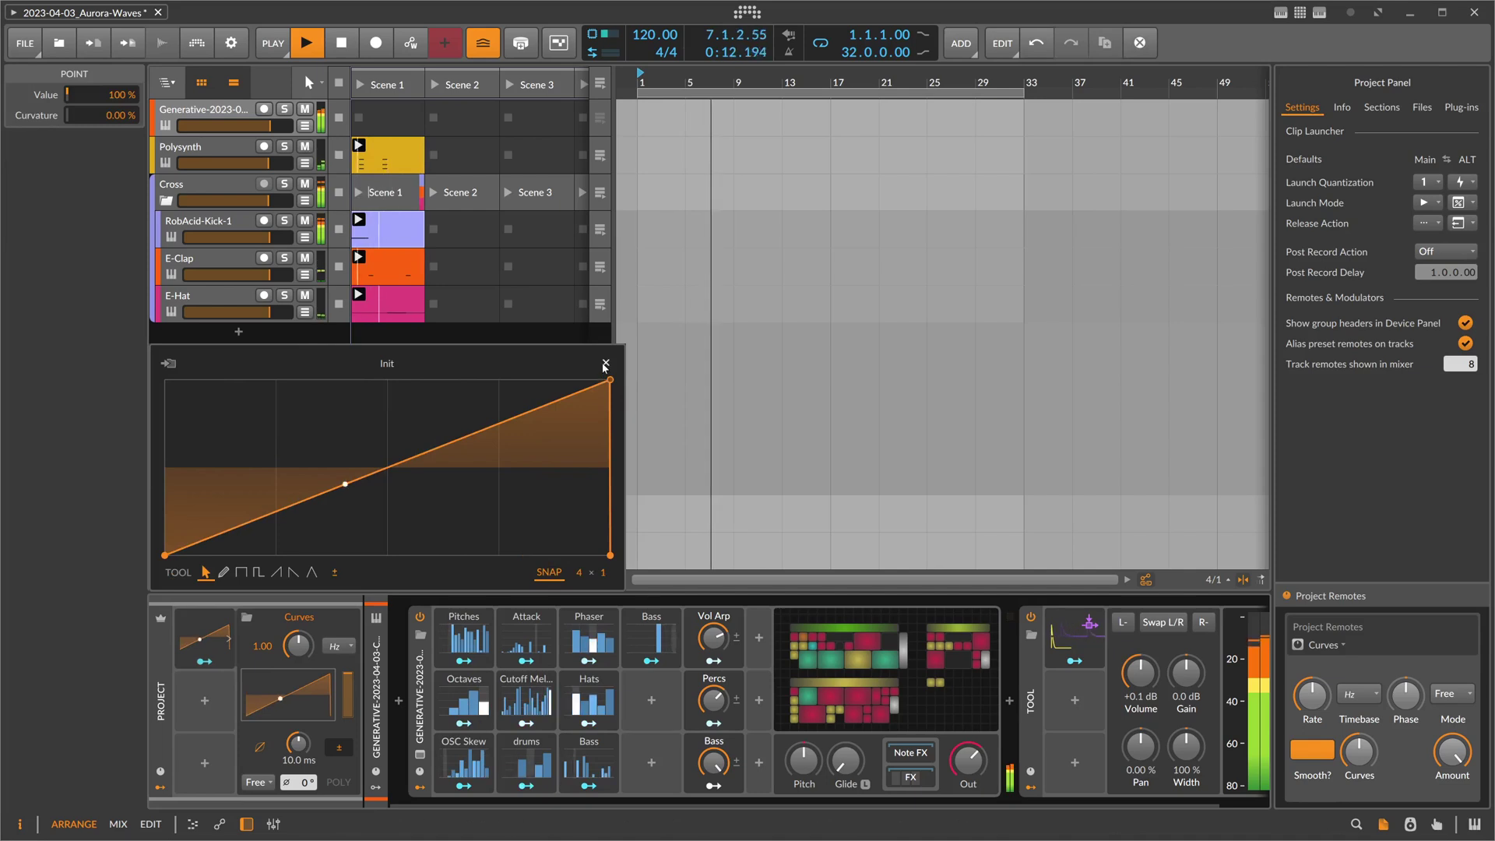
# Set the Curves modulator's timebase to Bar.
pyautogui.click(343, 645)
pyautogui.click(343, 645)
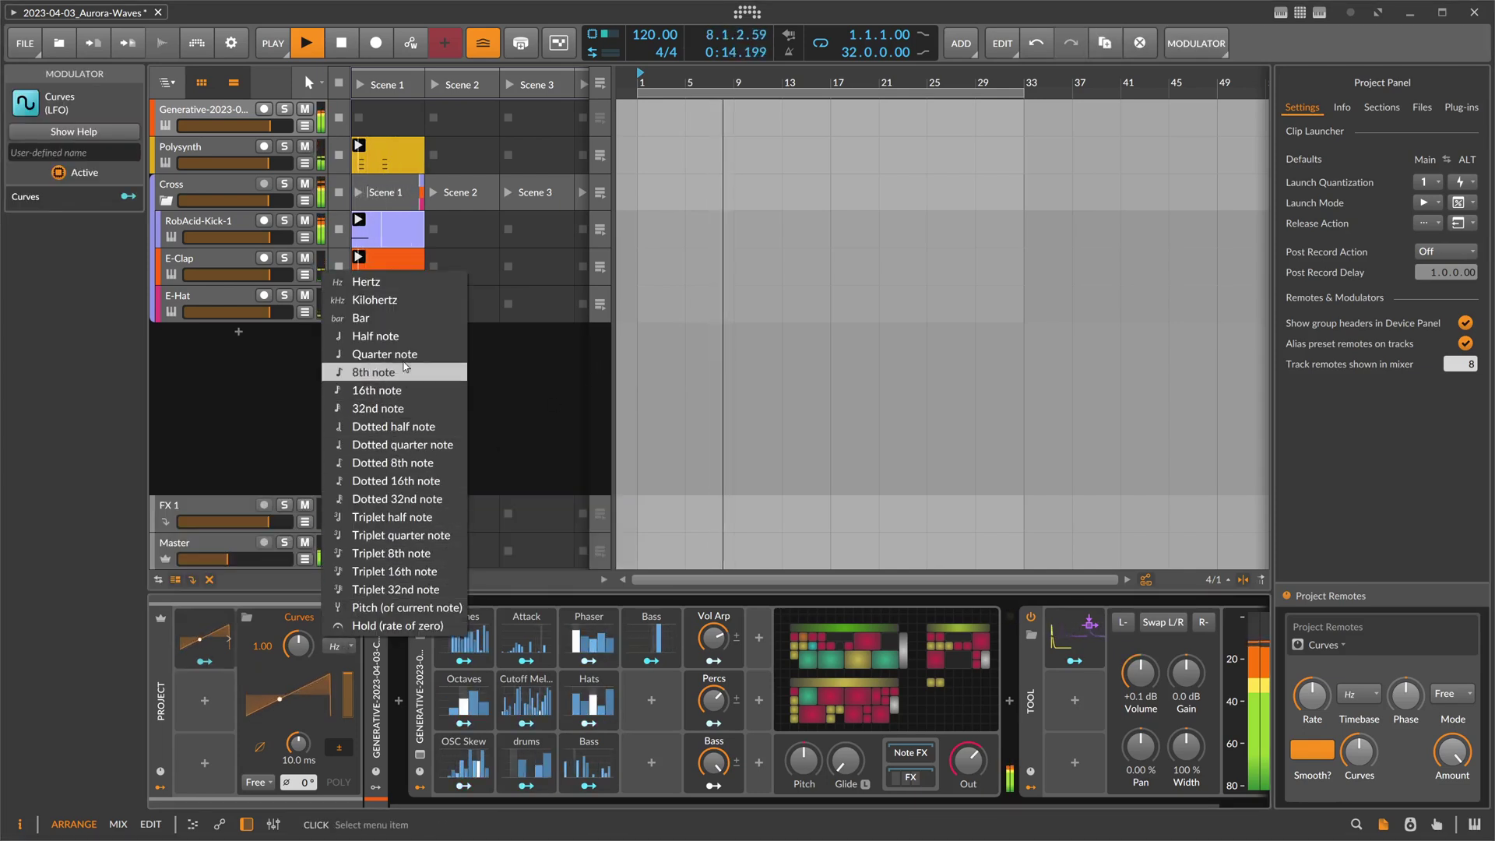
pyautogui.click(379, 319)
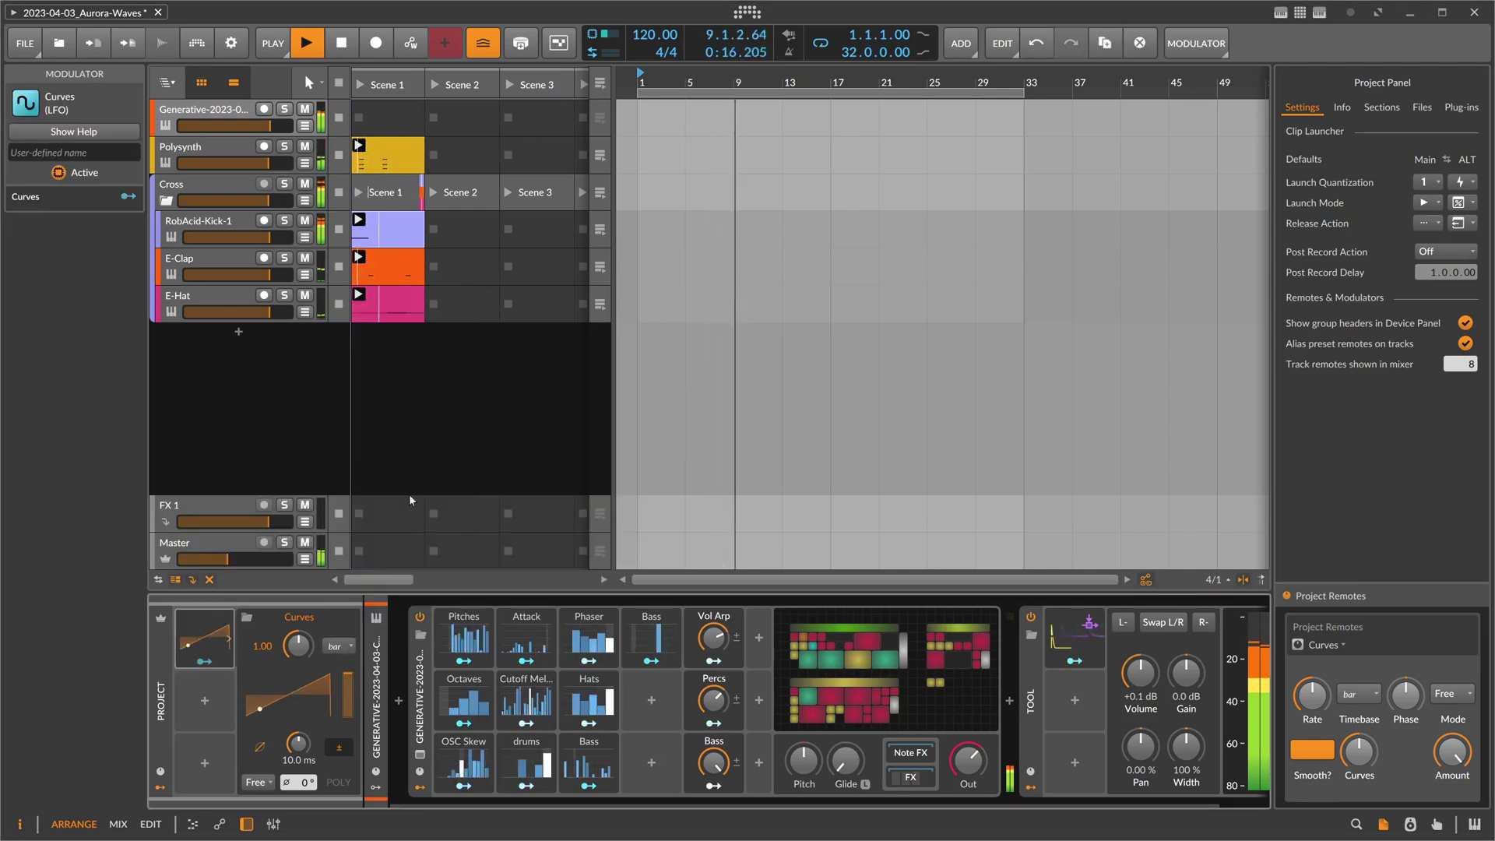
# Reopen the Curves modulator's shape editor and switch the ramp from bipolar to unipolar.
pyautogui.click(293, 689)
pyautogui.click(349, 494)
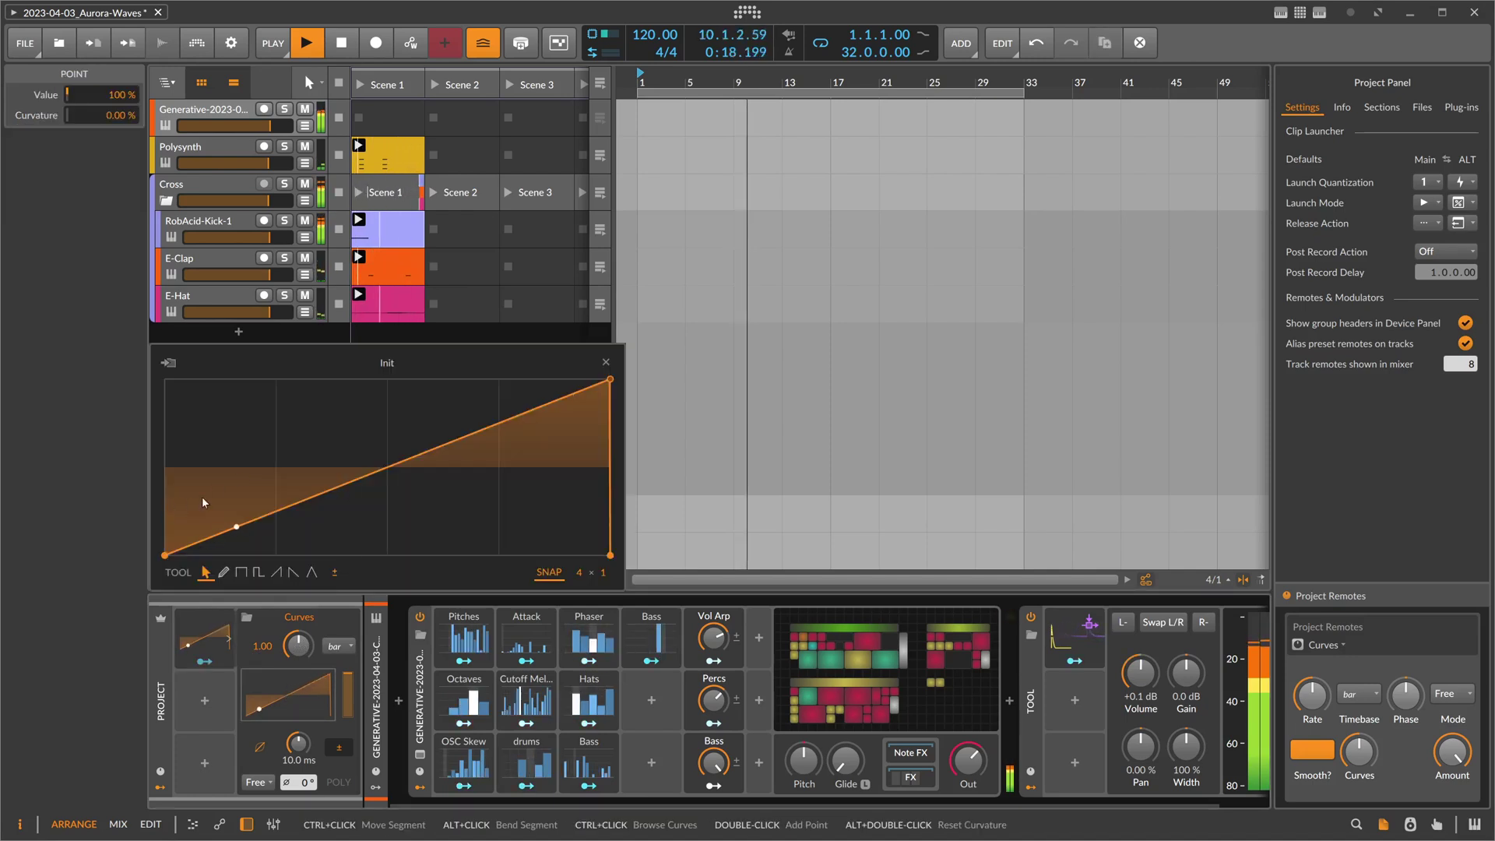
pyautogui.hotkey('ctrl', 'shift', 'z')
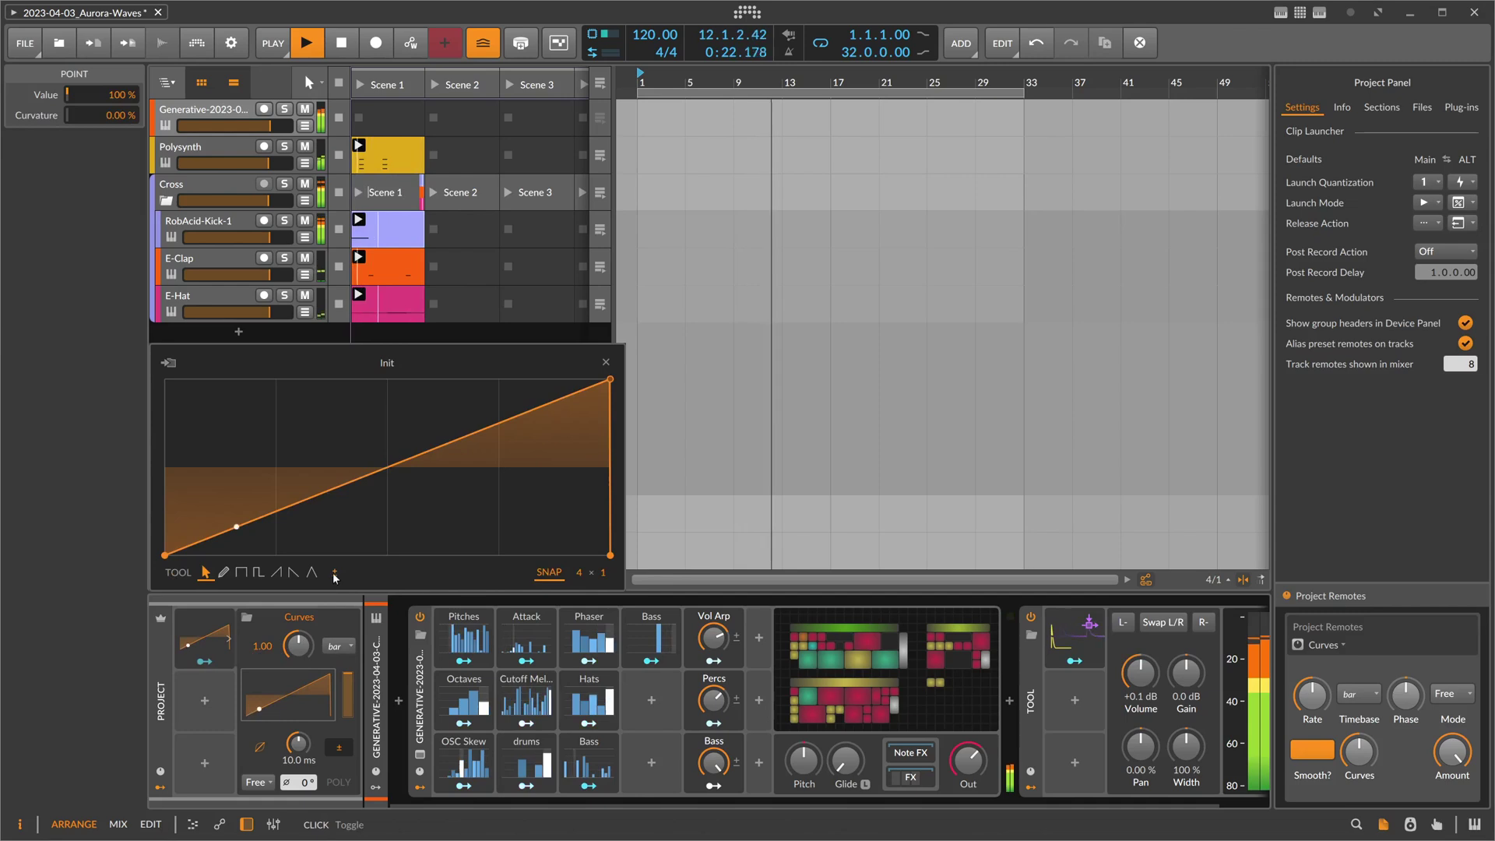
pyautogui.hotkey('ctrl', 'shift', 'z')
pyautogui.hotkey('ctrl', 'z')
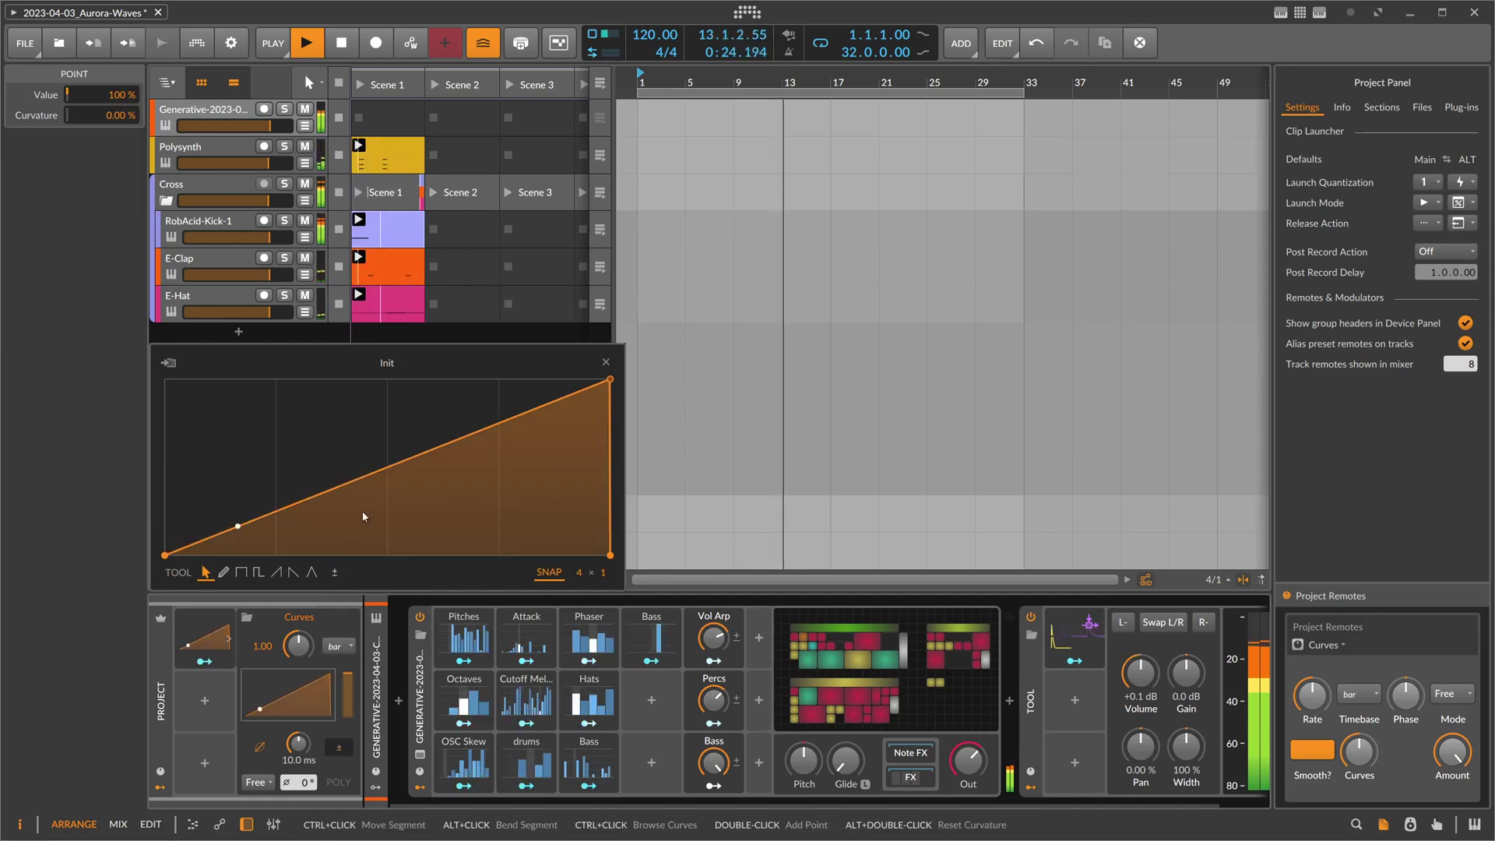
pyautogui.hotkey('ctrl', 'shift', 'z')
pyautogui.hotkey('ctrl', 'shift', 'z')
pyautogui.hotkey('ctrl', 'shift', 'z')
pyautogui.hotkey('ctrl', 'shift', 'z')
pyautogui.hotkey('ctrl', 'z')
pyautogui.hotkey('ctrl', 'shift', 'z')
pyautogui.hotkey('ctrl', 'shift', 'z')
pyautogui.hotkey('ctrl', 'shift', 'z')
pyautogui.hotkey('ctrl', 'z')
pyautogui.hotkey('ctrl', 'shift', 'z')
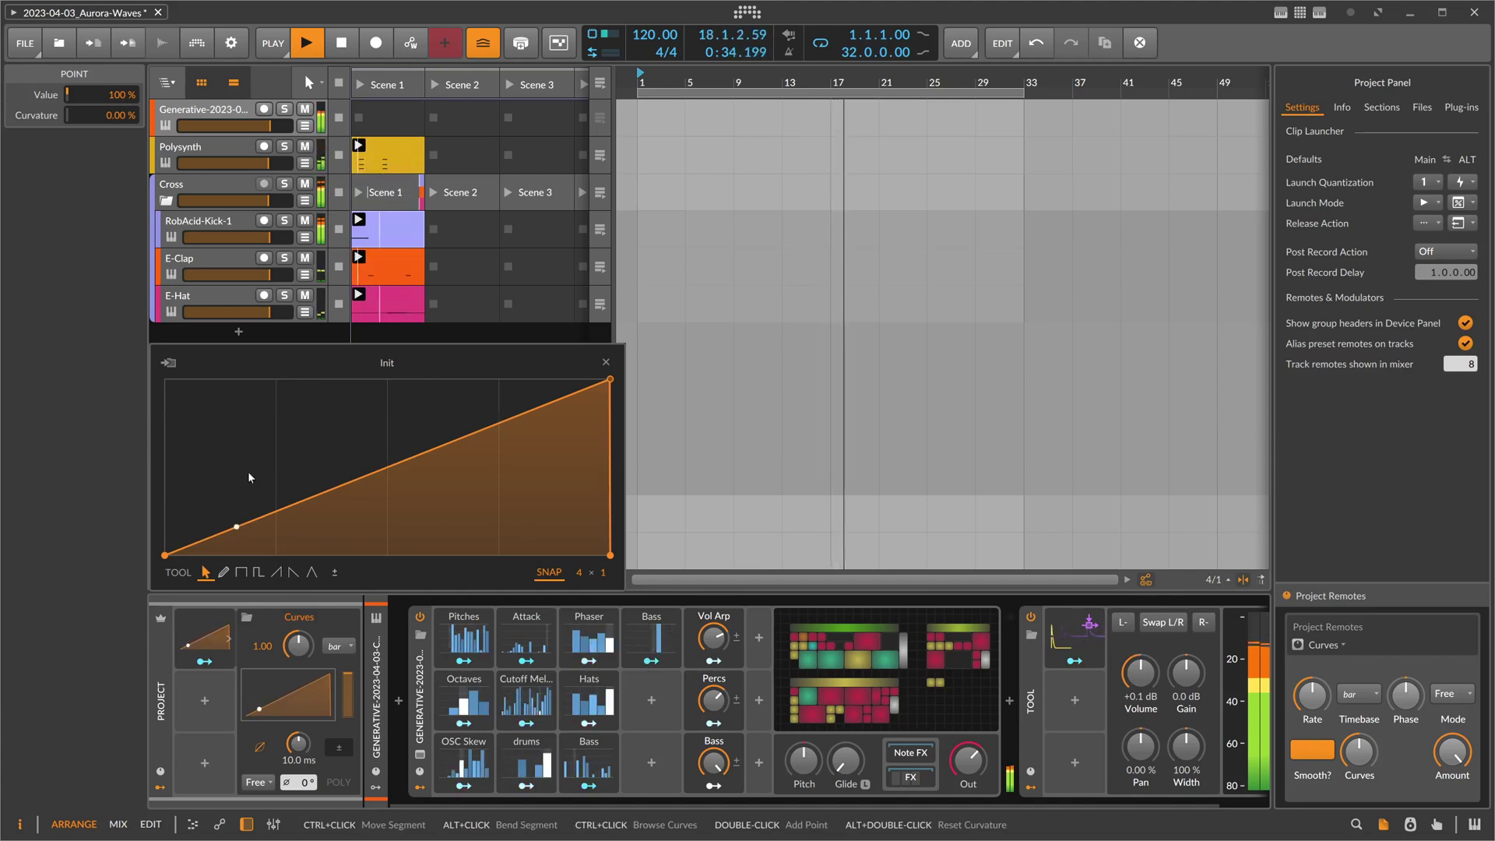
pyautogui.hotkey('ctrl', 'z')
pyautogui.hotkey('ctrl', 'z')
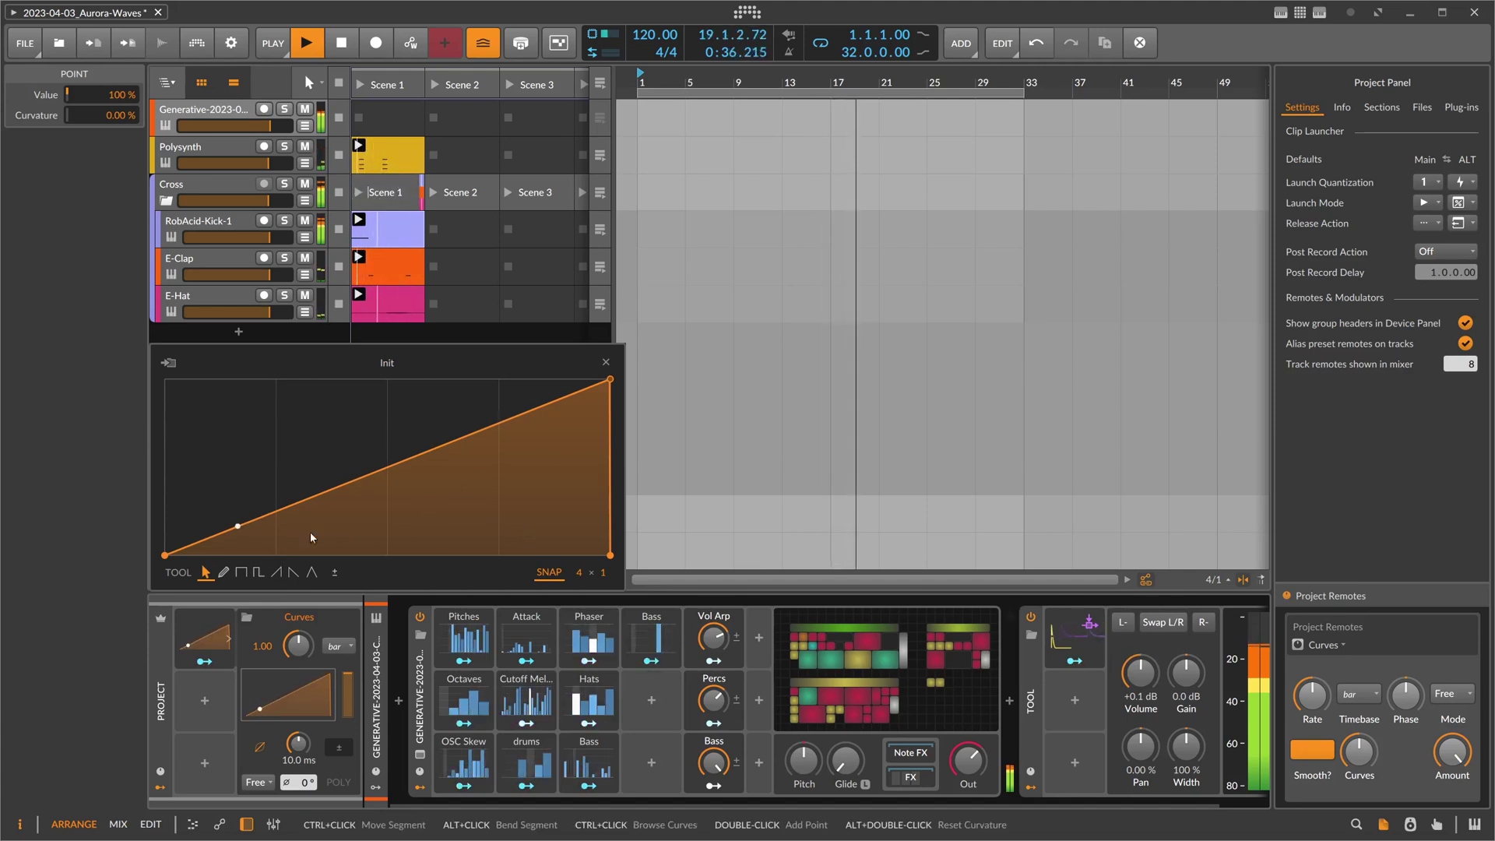
pyautogui.hotkey('ctrl', 'shift', 'z')
pyautogui.hotkey('ctrl', 'shift', 'z')
pyautogui.hotkey('ctrl', 'z')
pyautogui.hotkey('ctrl', 'z')
pyautogui.hotkey('ctrl', 'z')
pyautogui.hotkey('ctrl', 'shift', 'z')
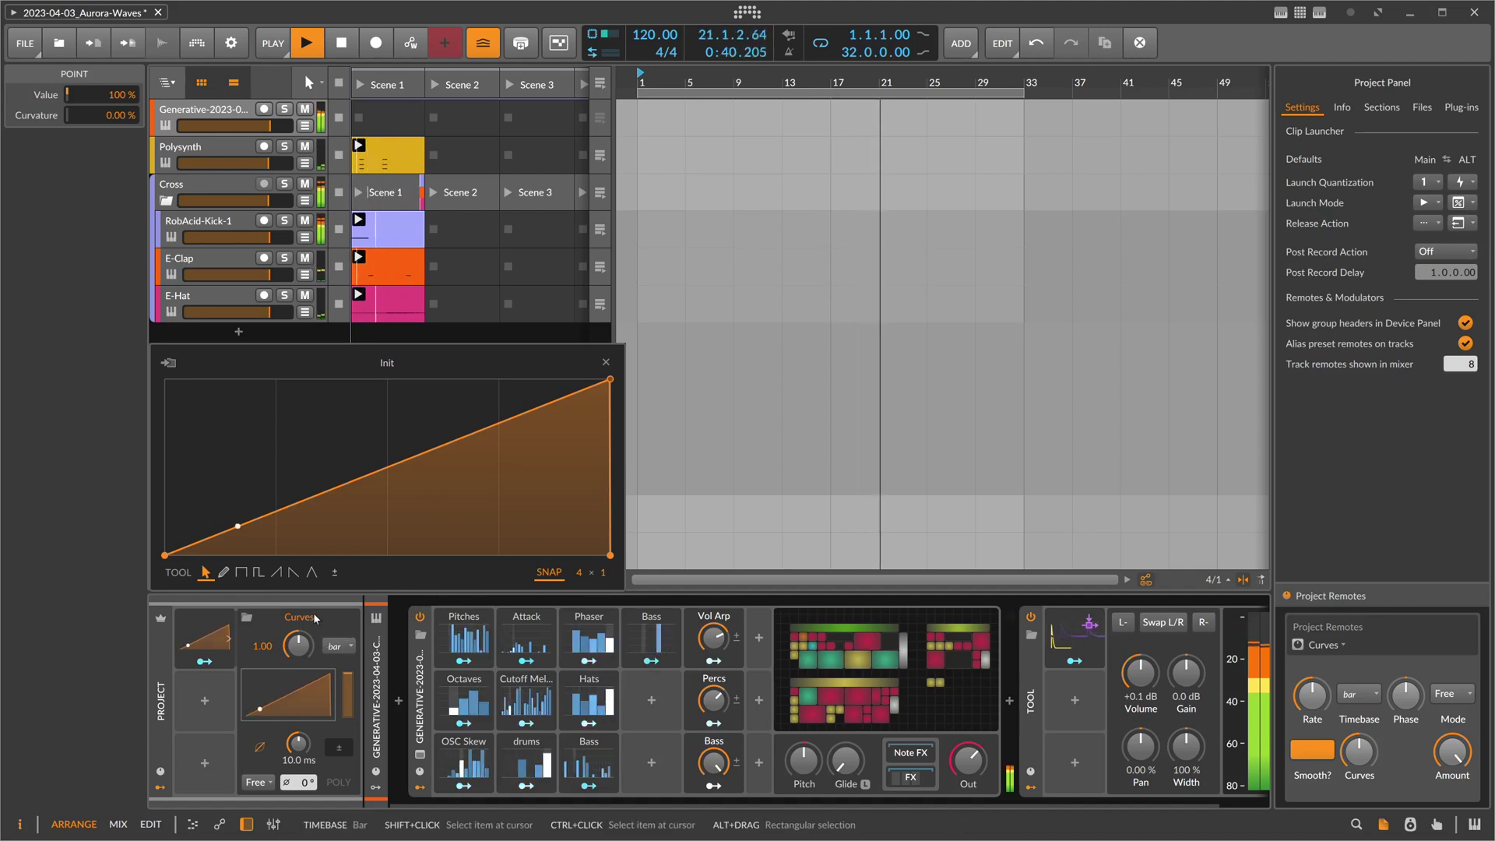
# Add a 0% point at the start of the curve's last quarter and bend the final rise to about -32% curvature.
pyautogui.moveTo(211, 537); pyautogui.dragTo(496, 582)
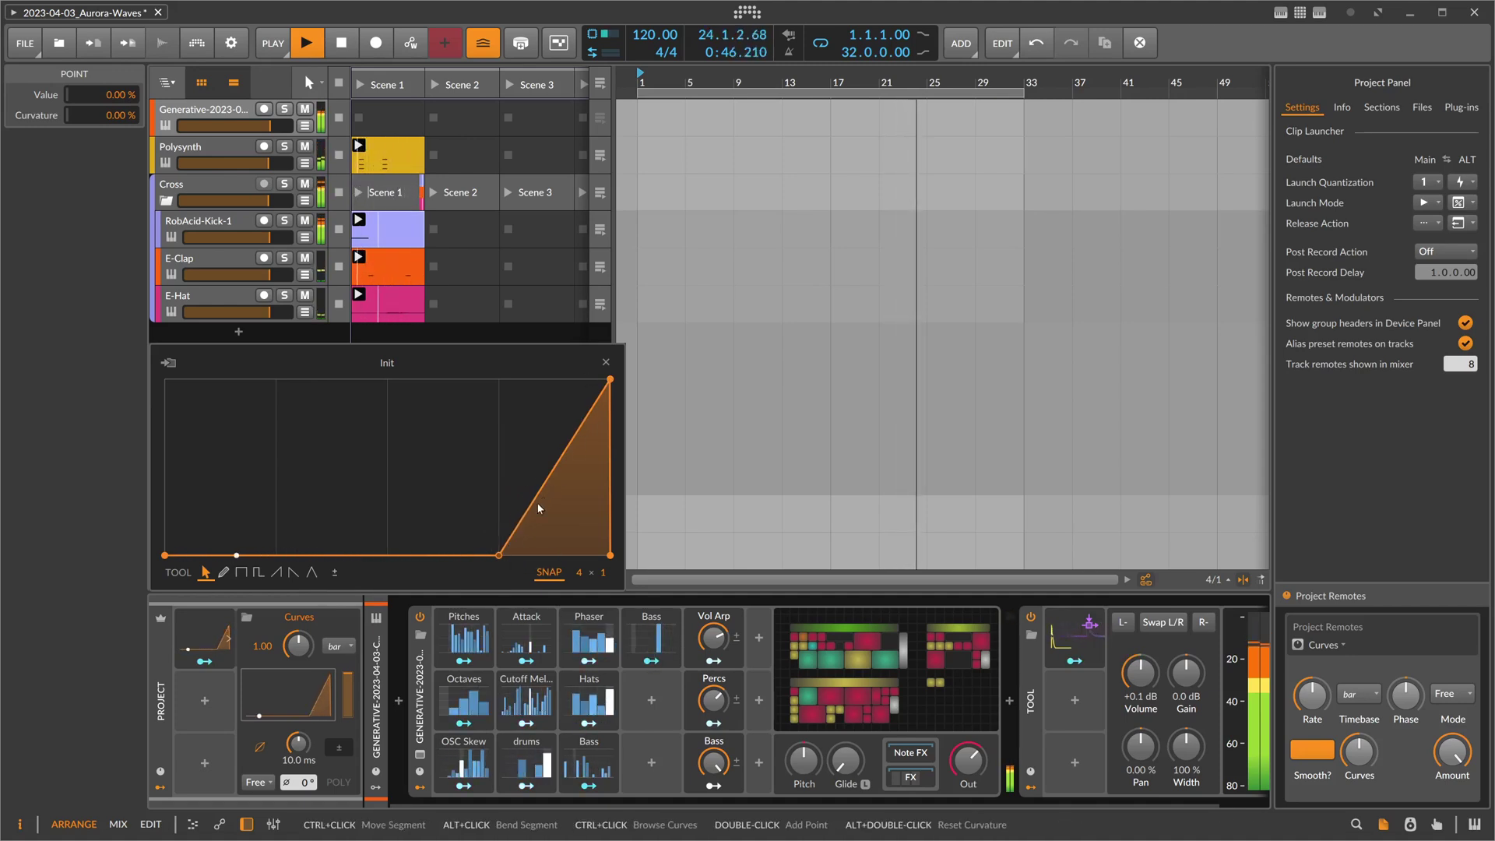
pyautogui.moveTo(552, 478); pyautogui.dragTo(550, 502)
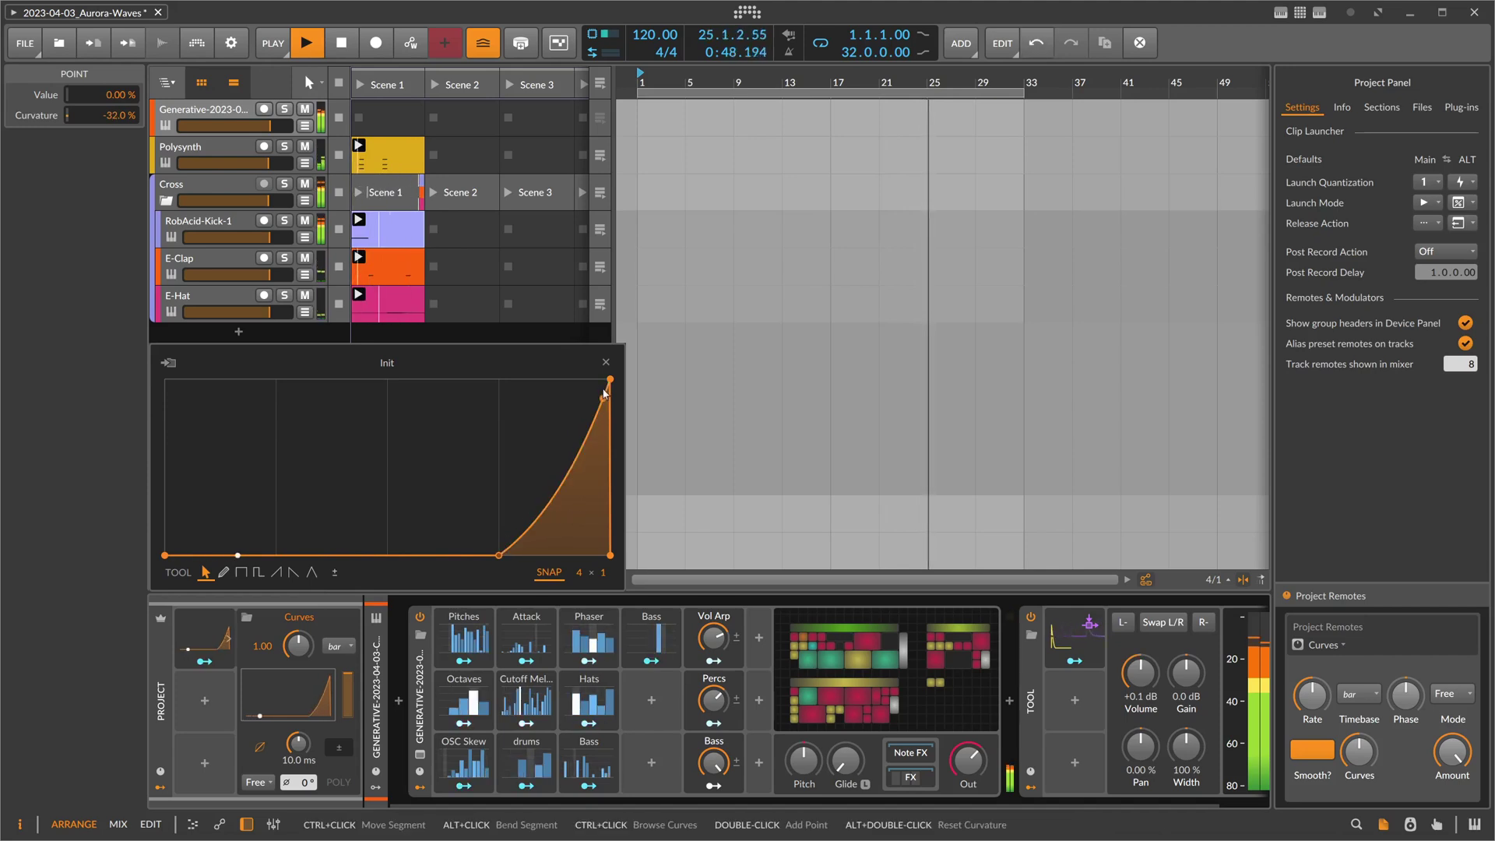
pyautogui.press('Escape')
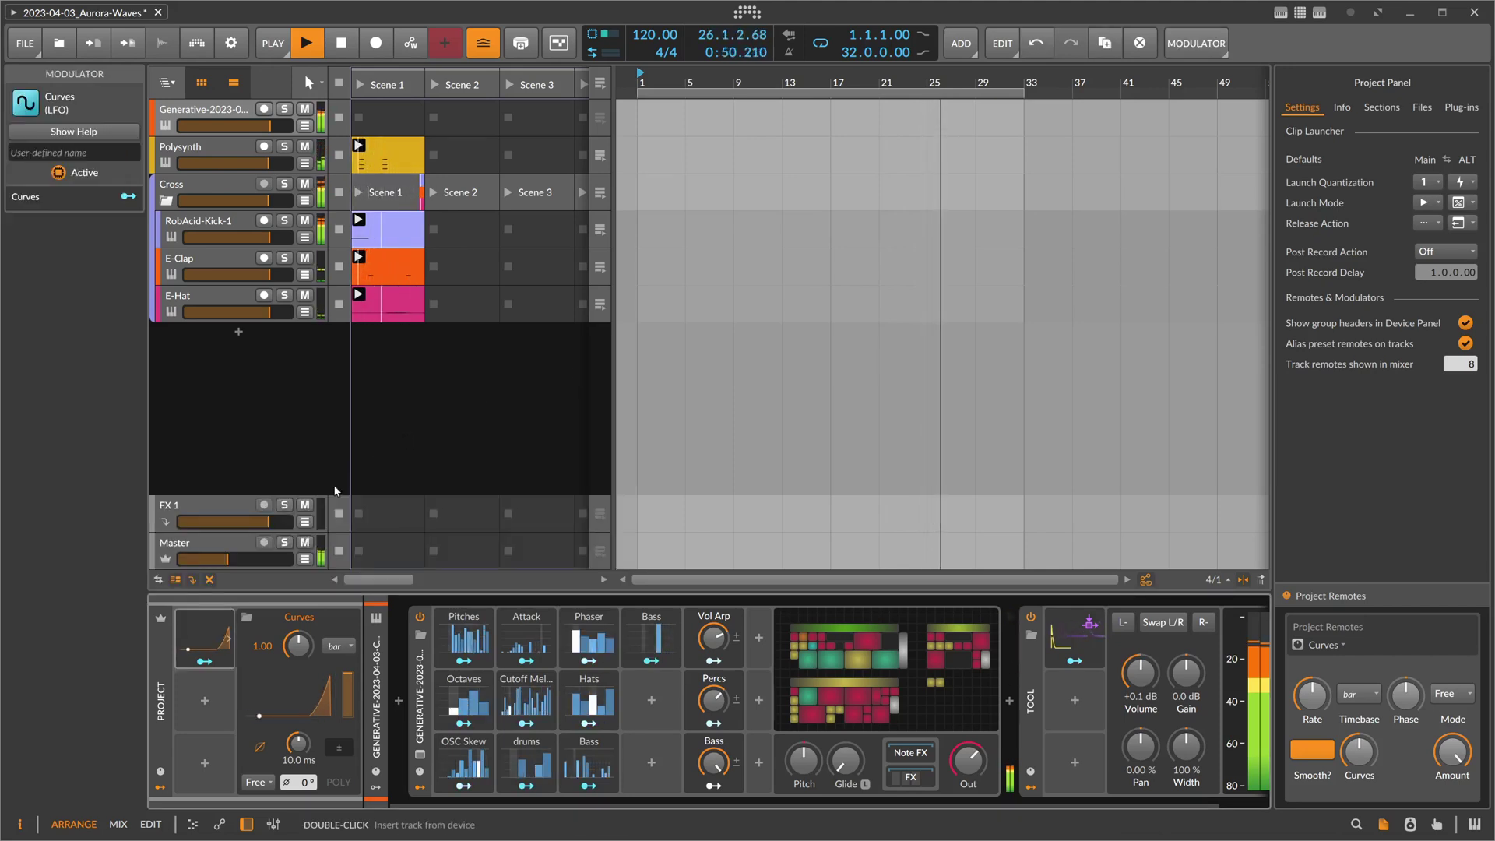
# Set the Curves modulator's retrigger mode to Grv so it follows the groove-relative phase on play.
pyautogui.click(258, 782)
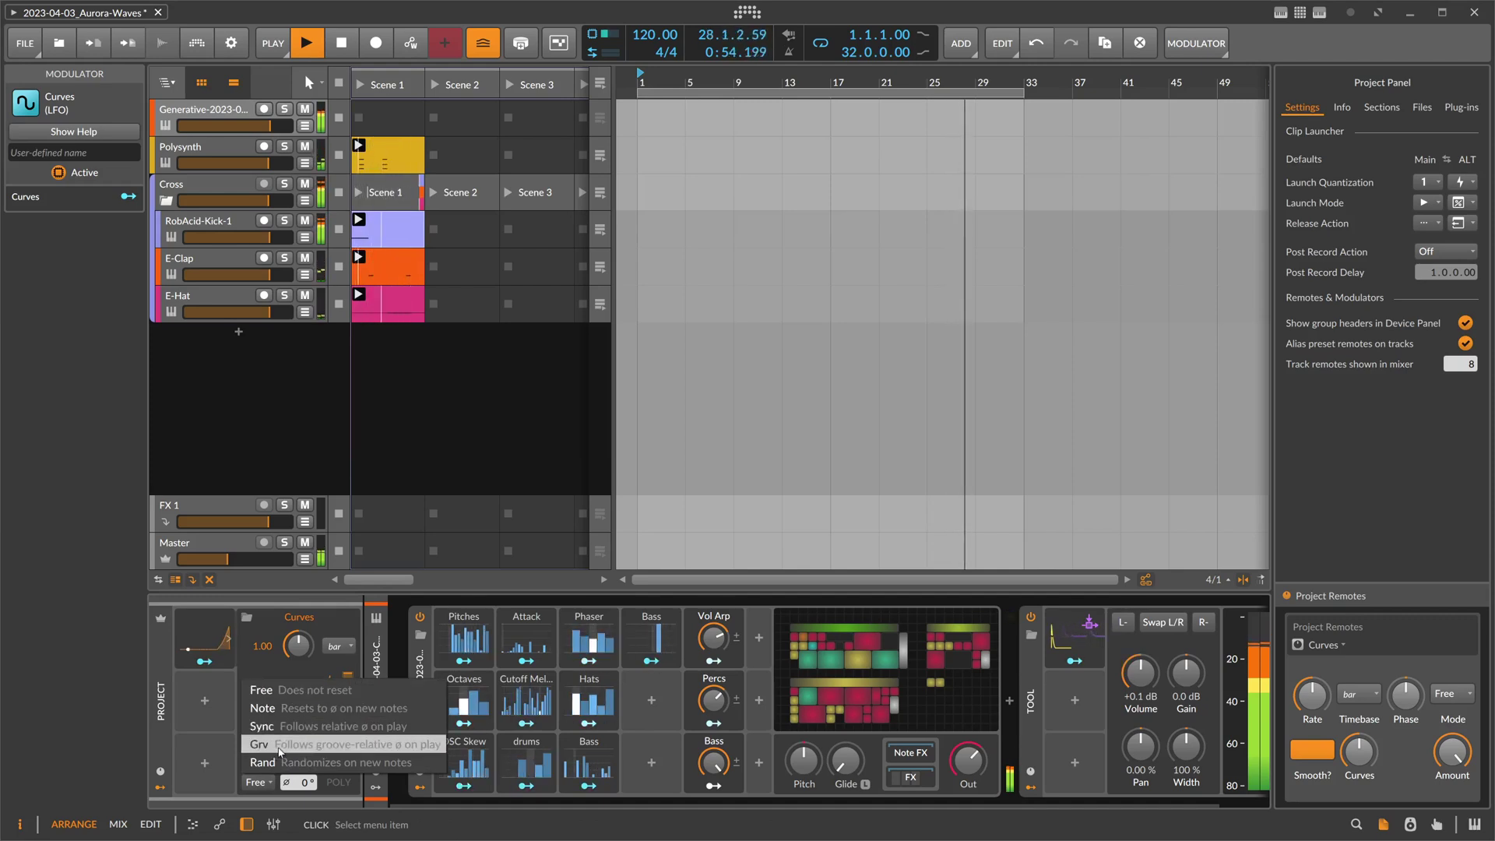
pyautogui.click(279, 751)
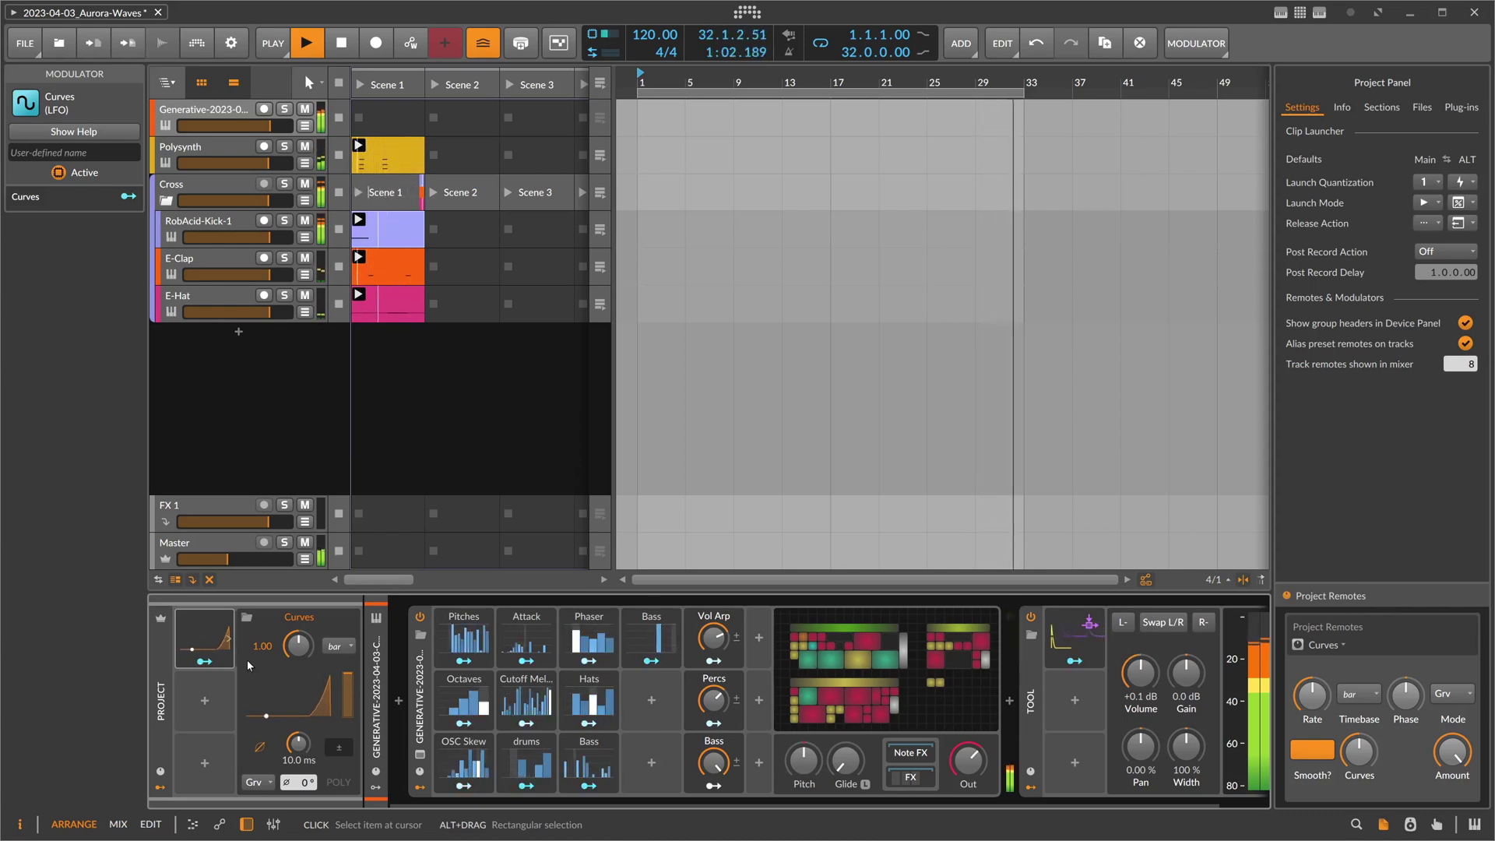
# Map the project's Curves modulator to the Polysynth's filter frequency with a modulation amount of 13.00.
pyautogui.click(204, 660)
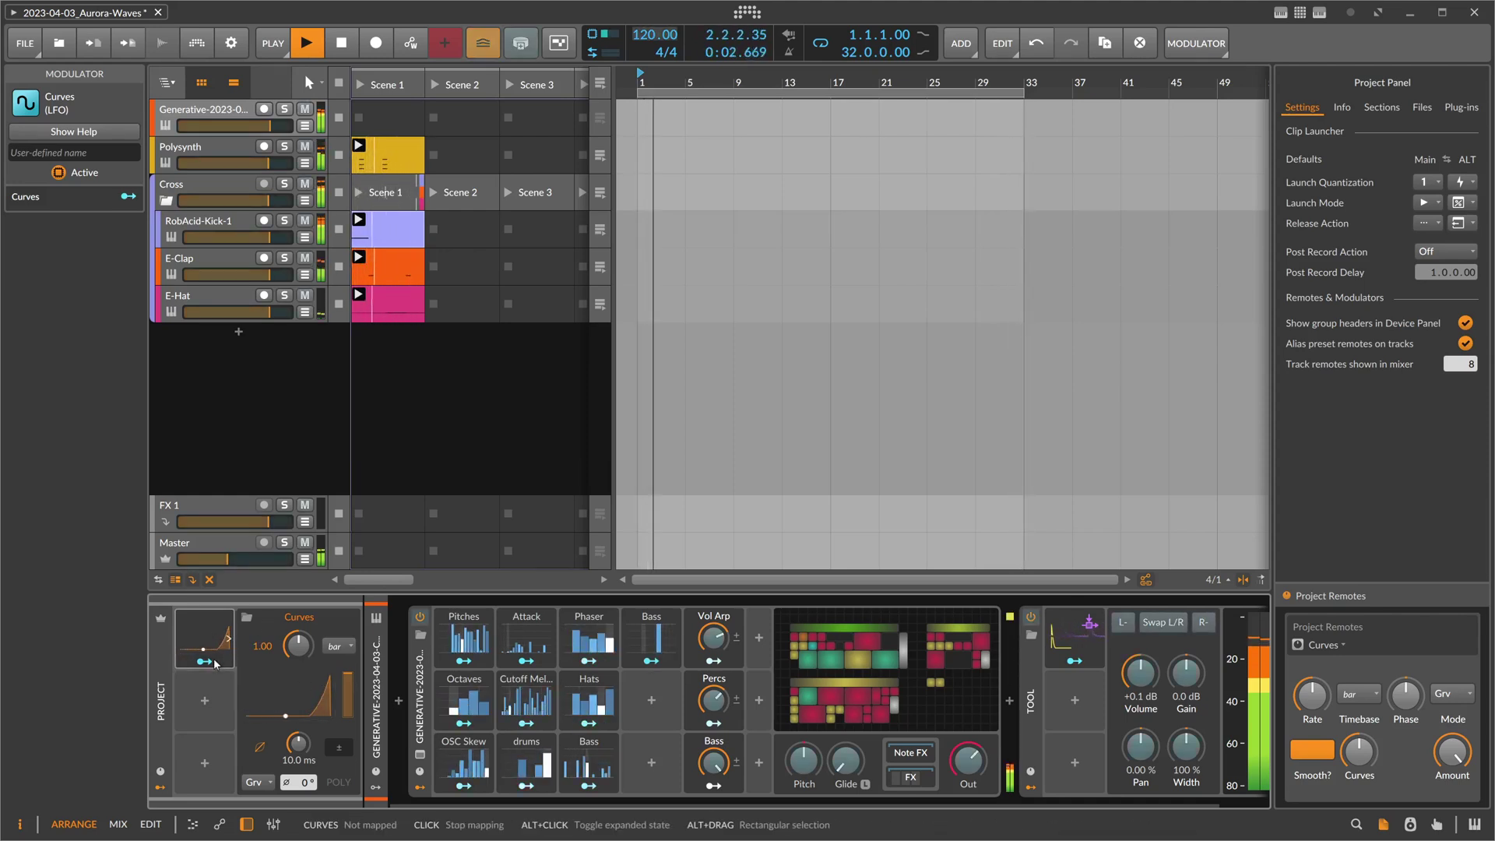
pyautogui.click(203, 157)
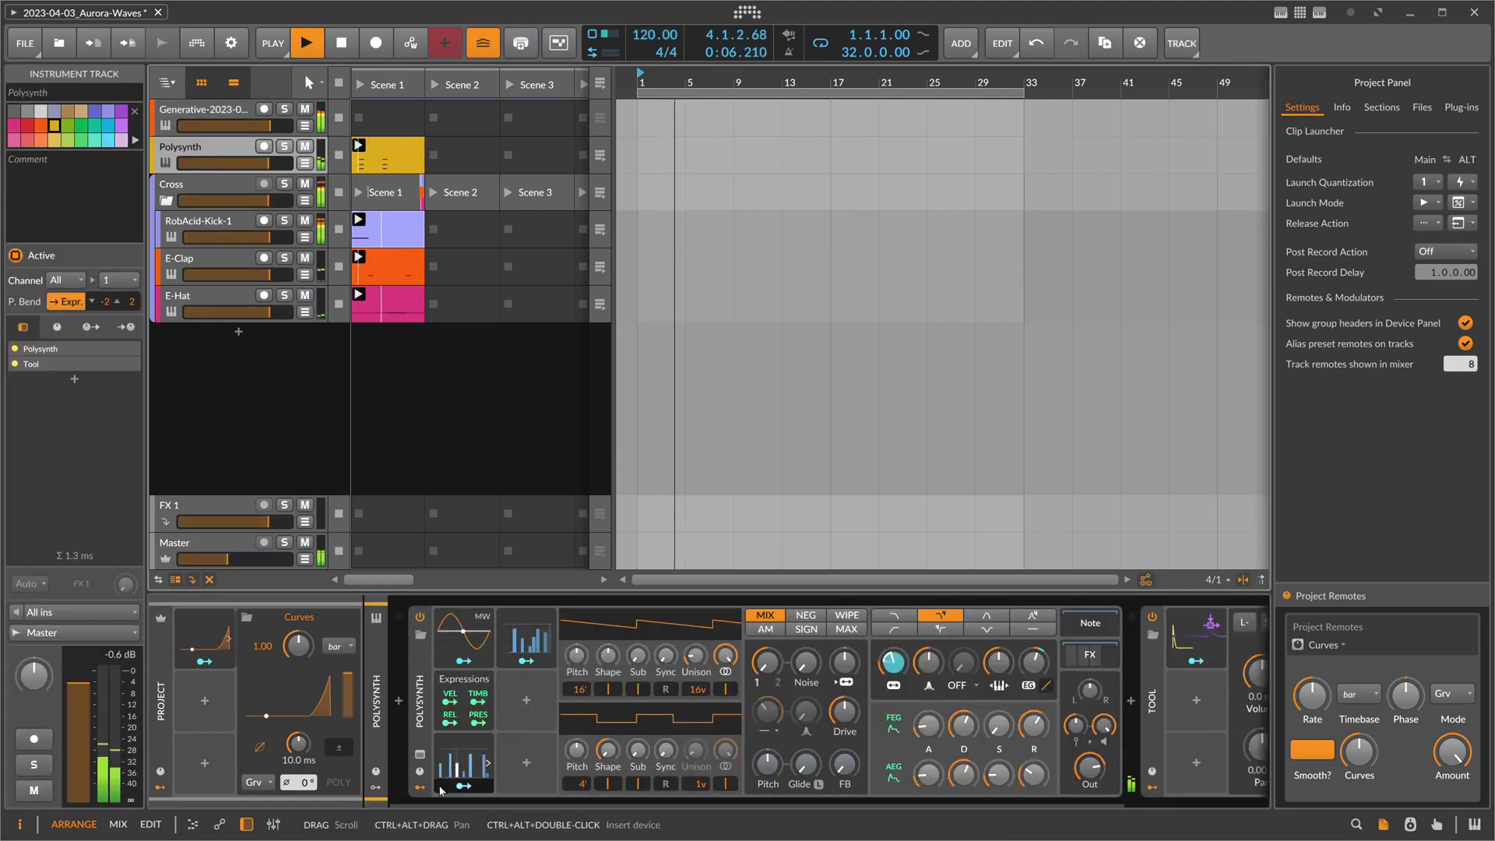
pyautogui.moveTo(893, 662); pyautogui.dragTo(893, 656)
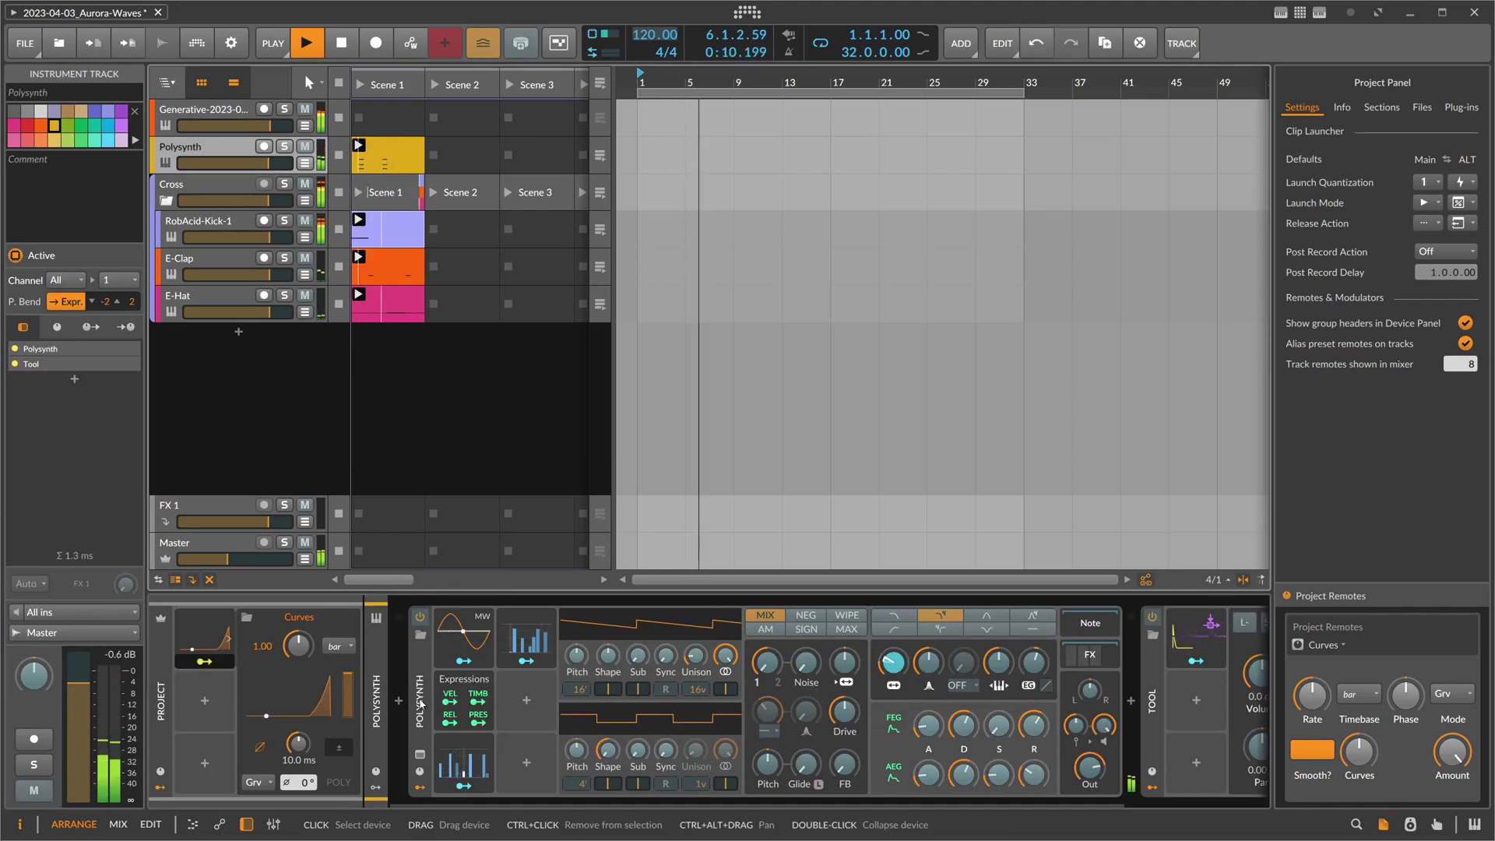
# Rename the project's Curves modulator to "1bar".
pyautogui.click(200, 641)
pyautogui.click(82, 154)
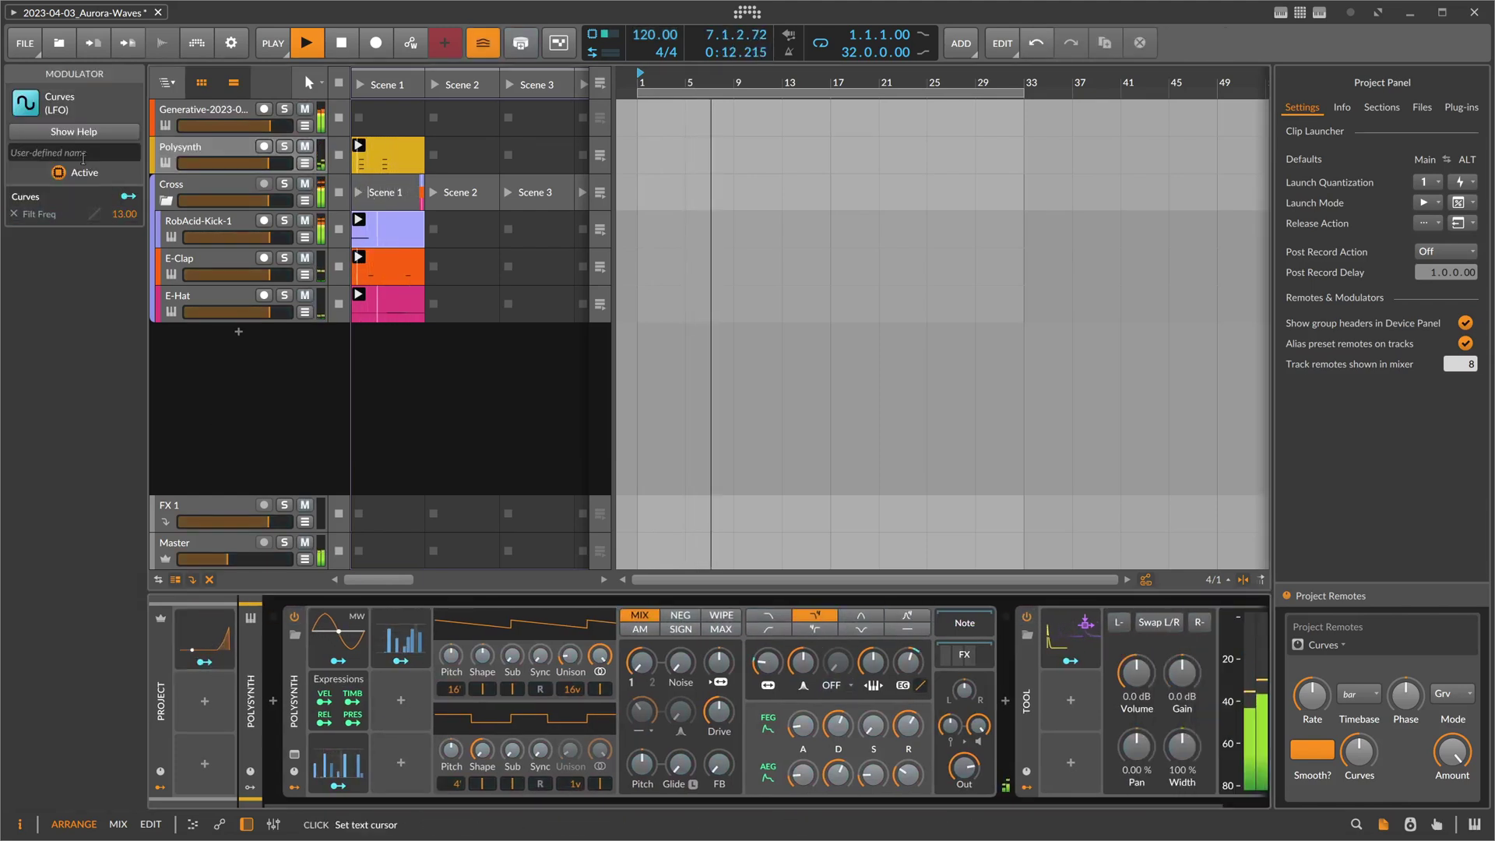
pyautogui.write('1bar')
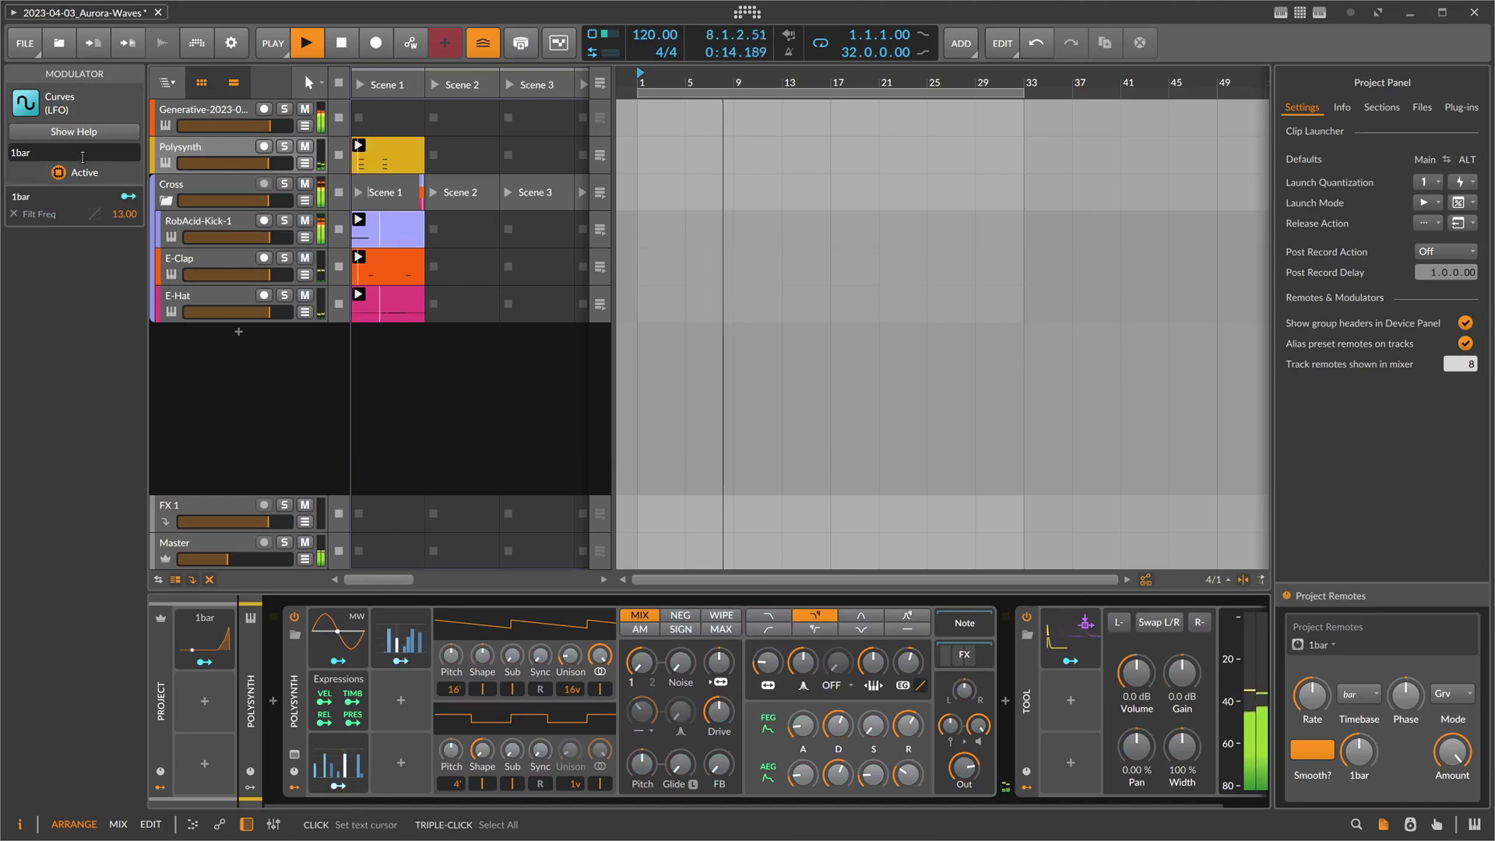
# Duplicate the project's 1bar Curves modulator, rename the copy "4bar" and expand its settings.
pyautogui.keyDown('ctrl'); pyautogui.moveTo(206, 634); pyautogui.dragTo(261, 642); pyautogui.keyUp('ctrl')
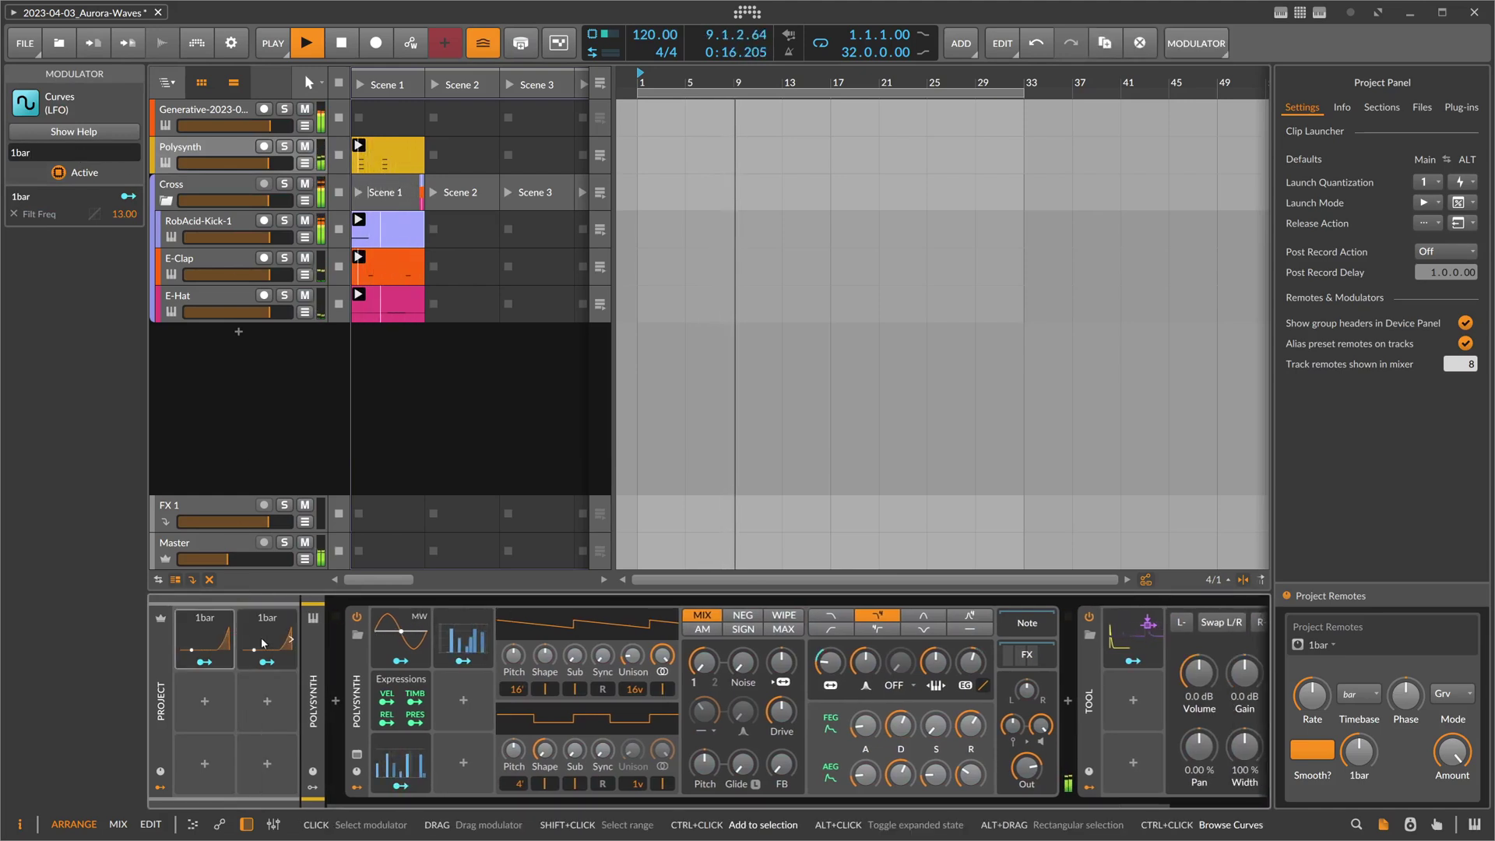
pyautogui.click(291, 639)
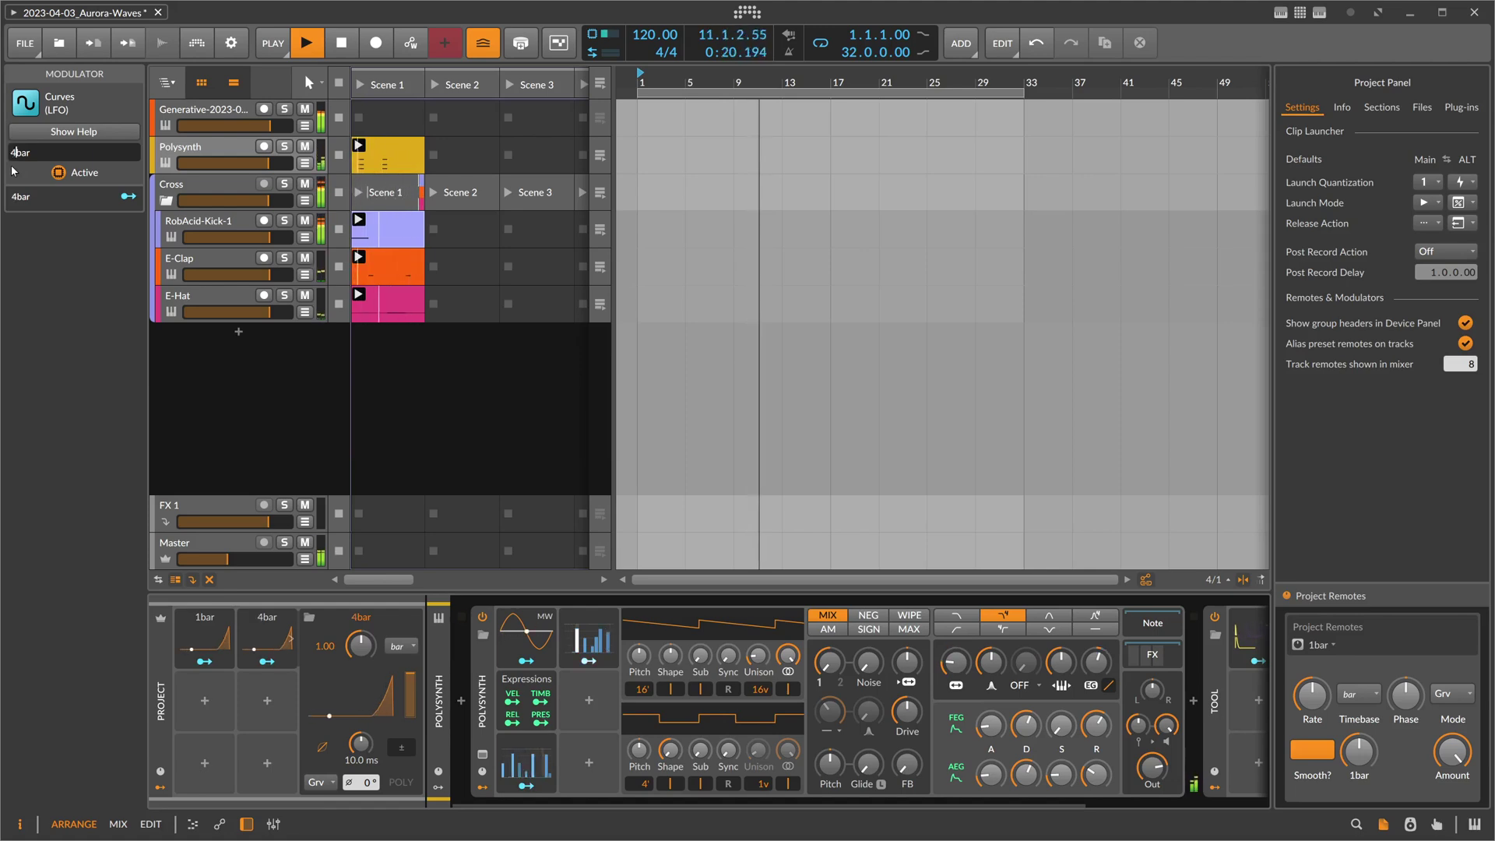
# Set the 4bar Curves modulator's rate to 4.00 bars.
pyautogui.doubleClick(331, 647)
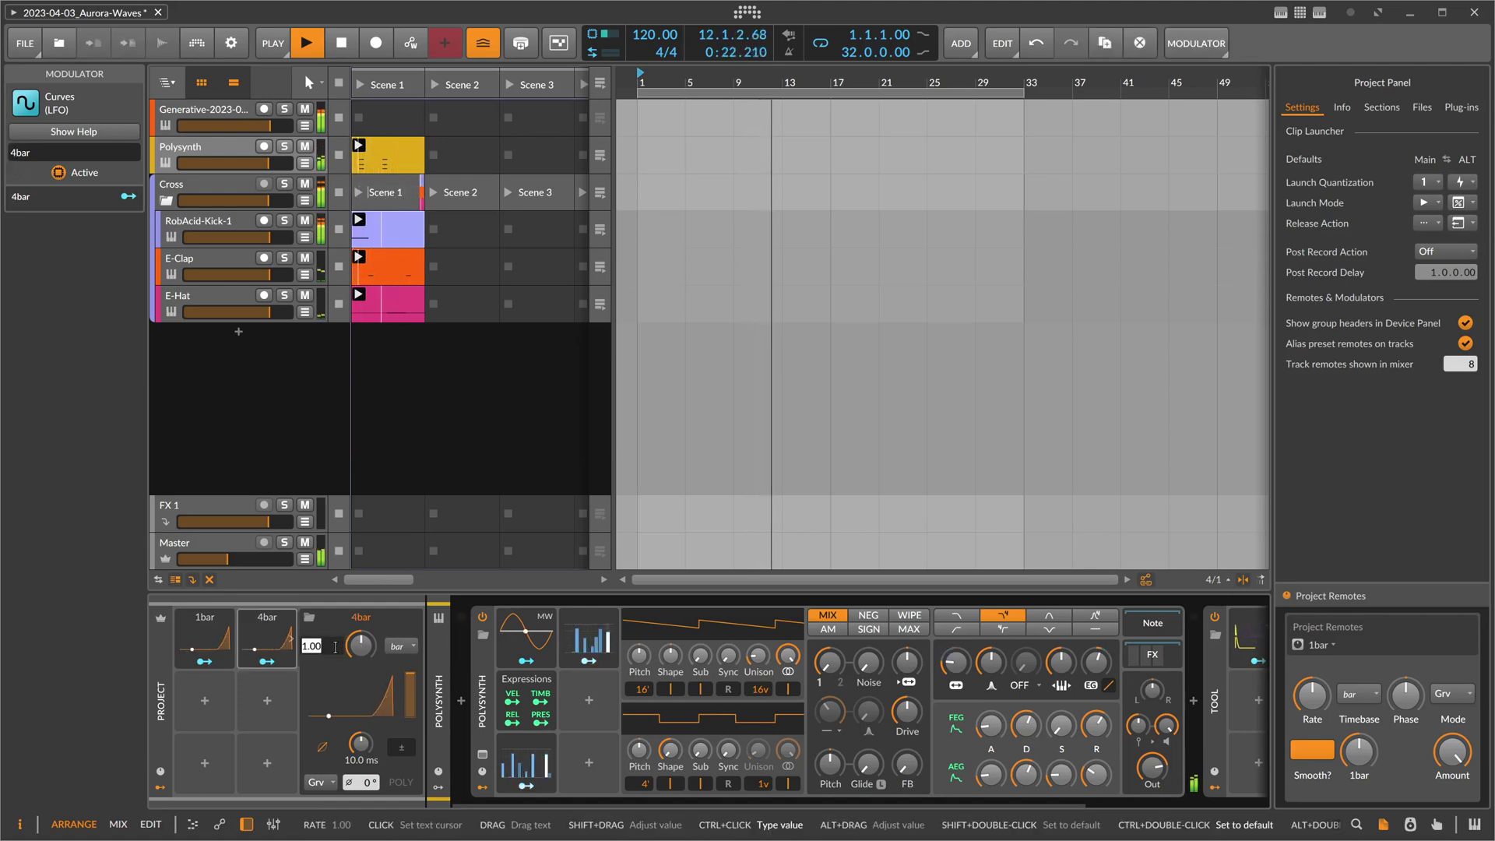
pyautogui.write('4')
pyautogui.press('Return')
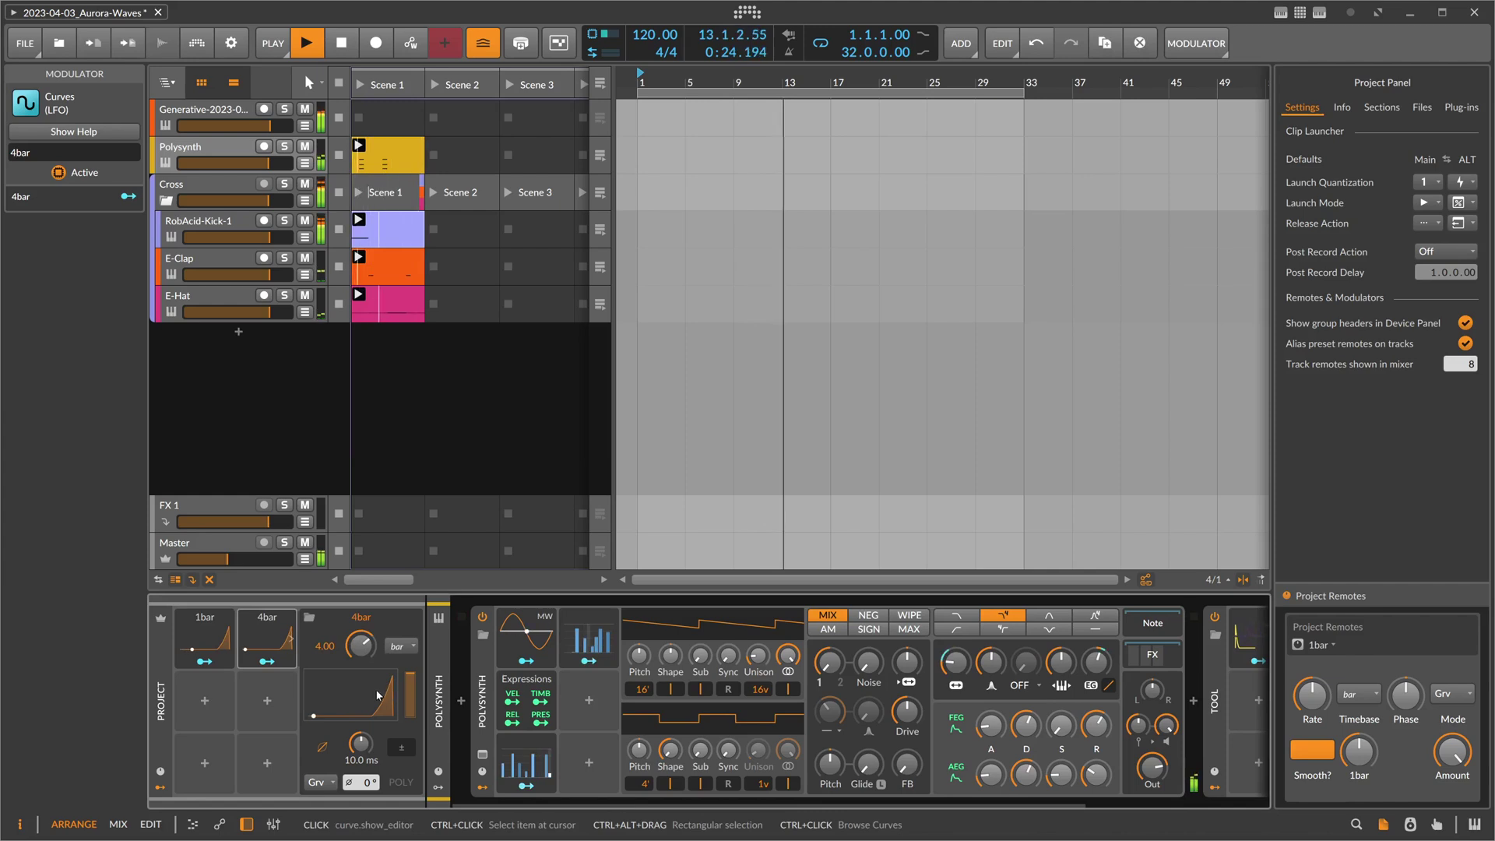
# Set the 4bar curve's snap grid to 8 divisions and move the start of its final rise to the last eighth.
pyautogui.click(352, 695)
pyautogui.moveTo(580, 572)
pyautogui.mouseDown()
pyautogui.moveTo(579, 543)
pyautogui.moveTo(579, 571)
pyautogui.mouseUp()
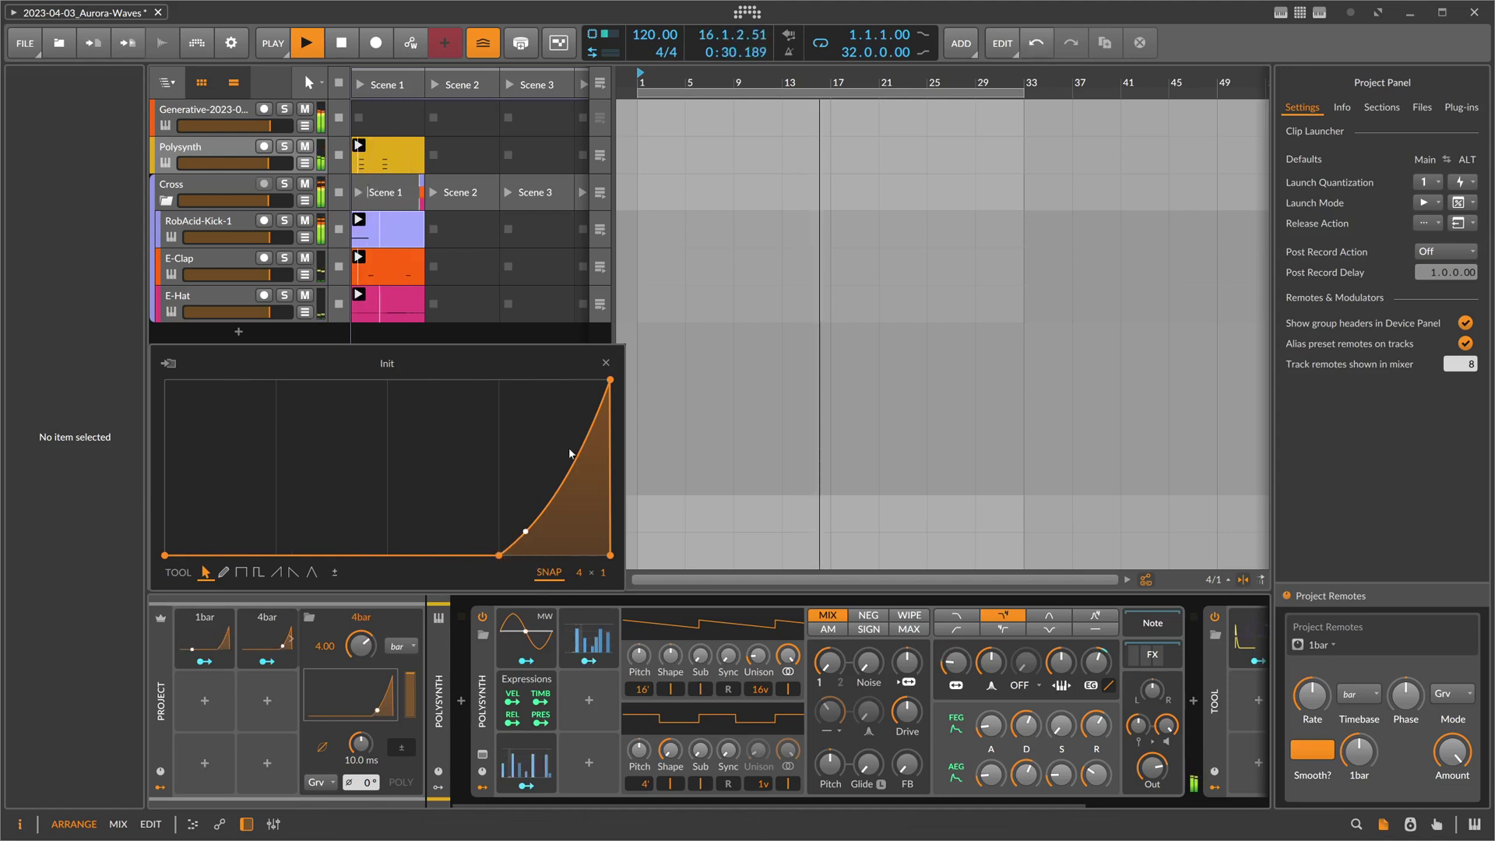
pyautogui.moveTo(579, 572)
pyautogui.mouseDown()
pyautogui.moveTo(579, 556)
pyautogui.moveTo(541, 555)
pyautogui.moveTo(555, 556)
pyautogui.mouseUp()
pyautogui.click(606, 363)
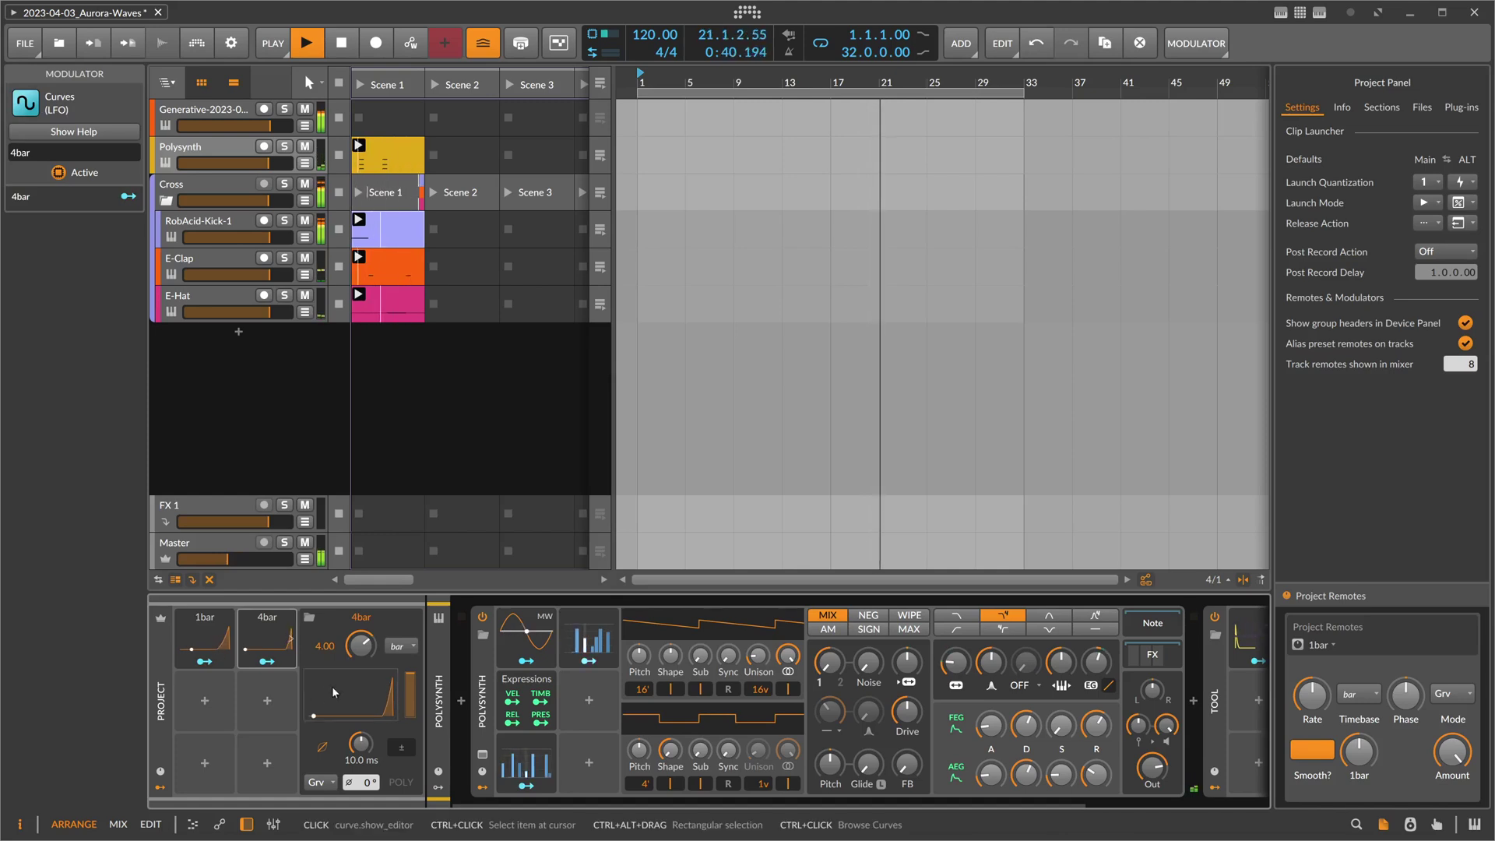
# Select the E-Hat track and map the project's 4bar modulator to the E-Hat's Decay with a positive amount.
pyautogui.click(268, 662)
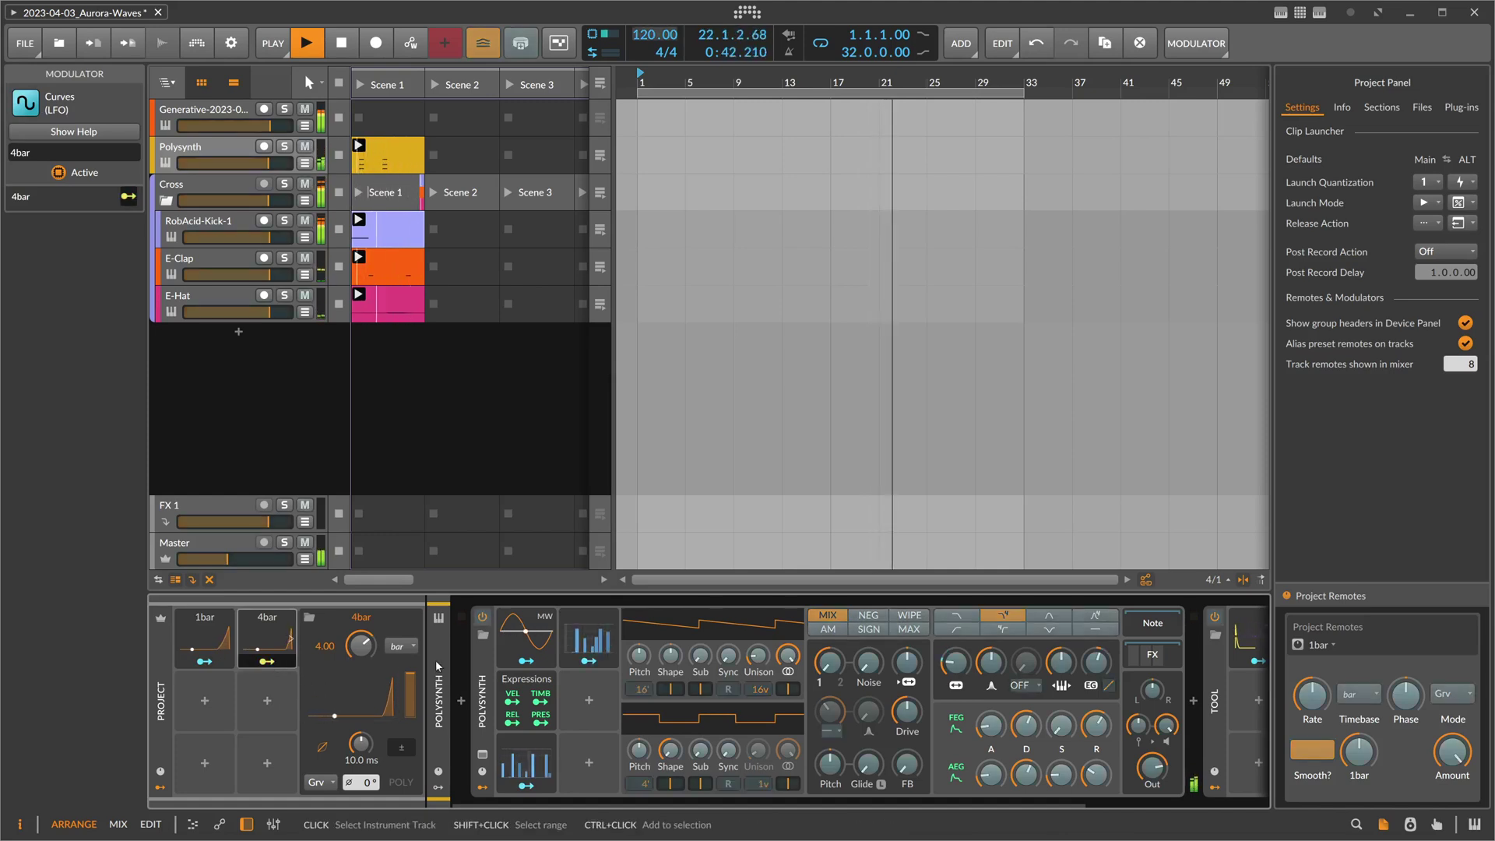
pyautogui.click(217, 288)
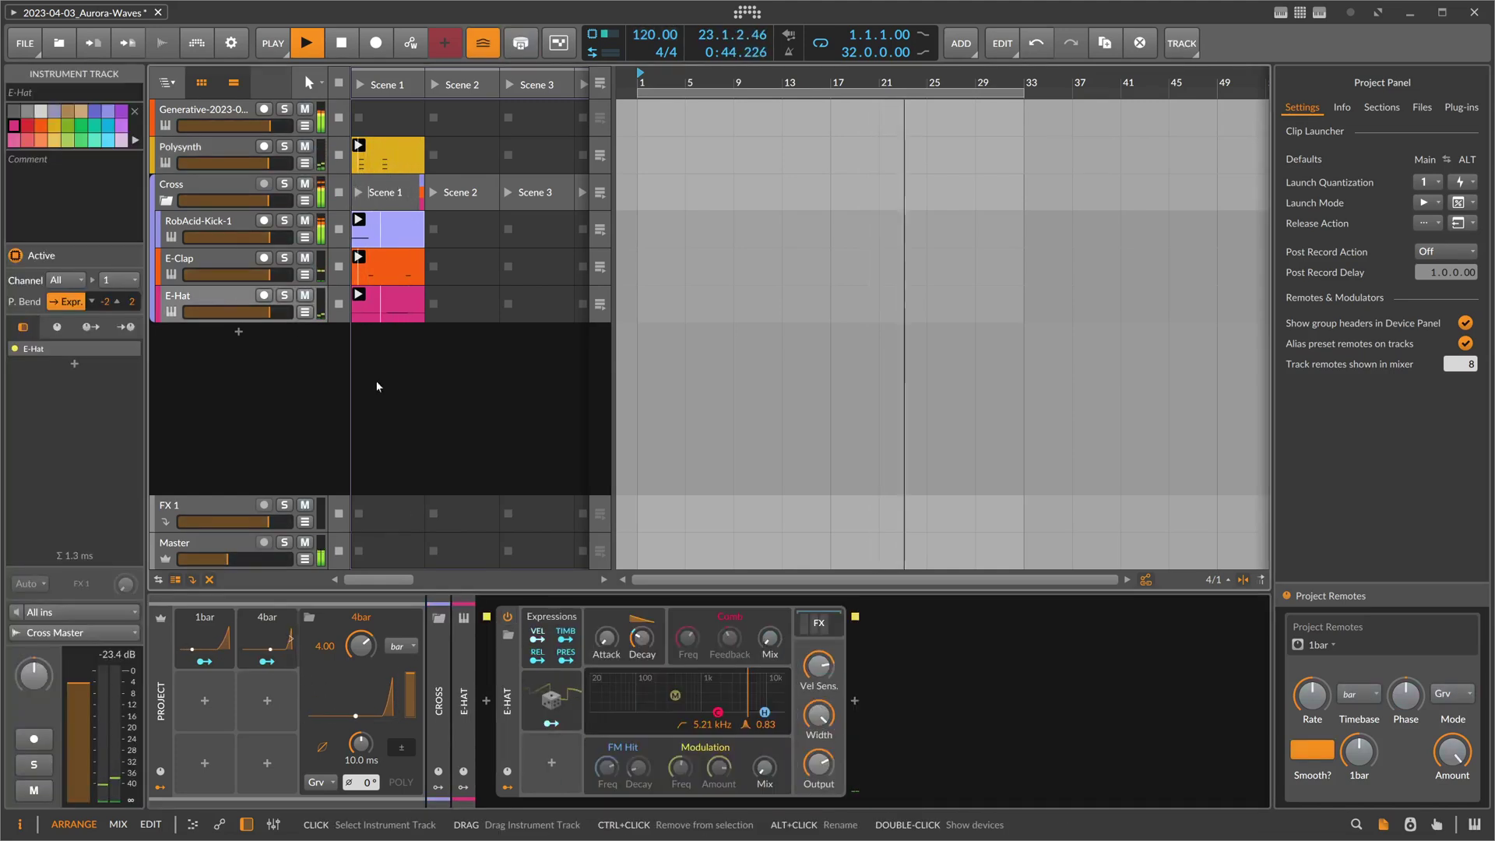
pyautogui.click(267, 661)
pyautogui.moveTo(641, 639); pyautogui.dragTo(642, 612)
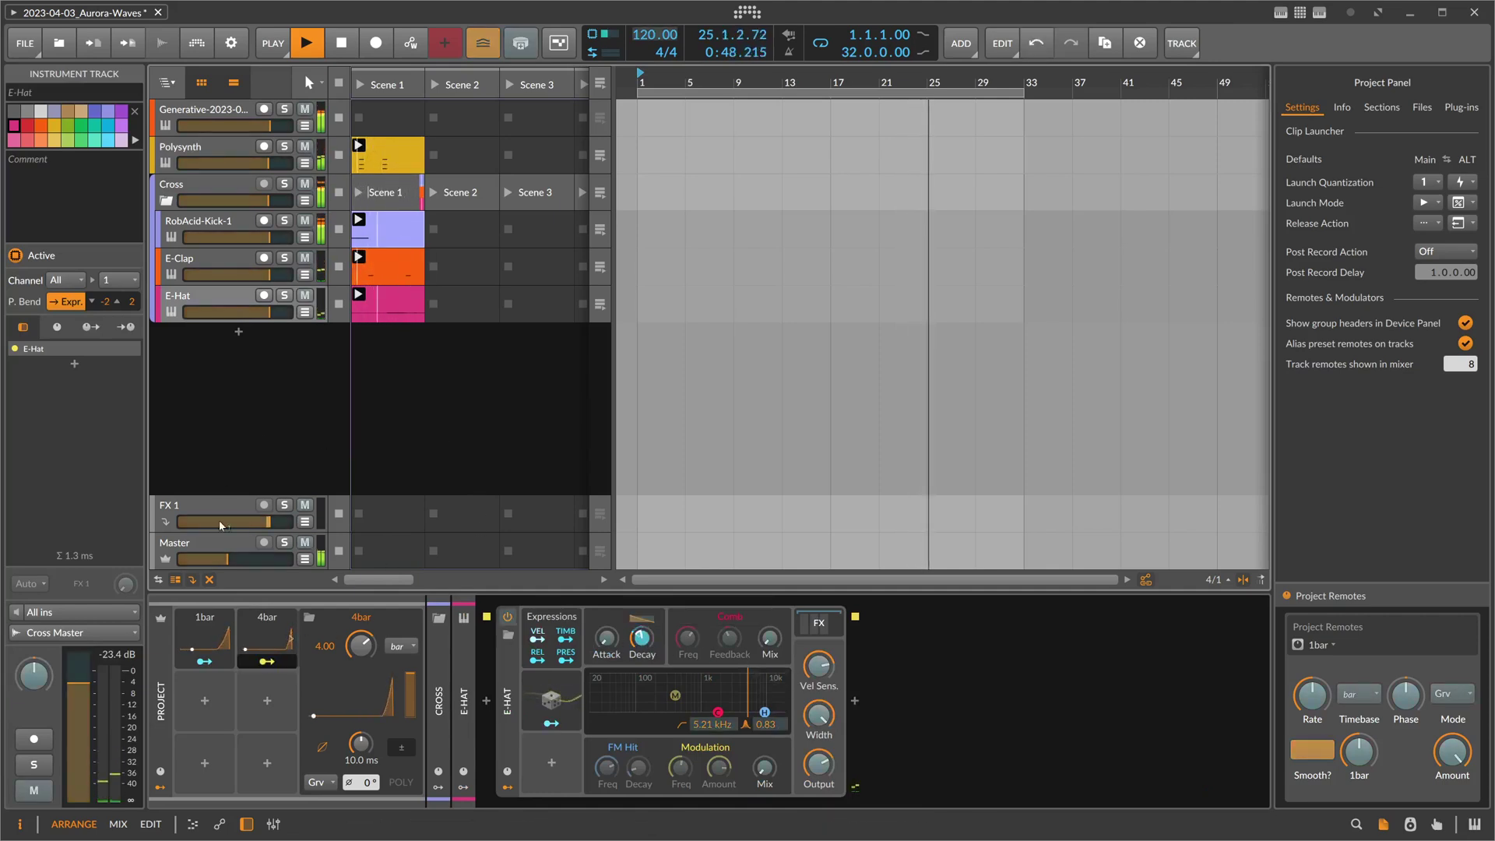
# Raise the Master volume to about -1.1 dB and increase the 4bar modulation on the E-Hat's Decay to 11.22.
pyautogui.press('Escape')
pyautogui.moveTo(230, 558); pyautogui.dragTo(266, 562)
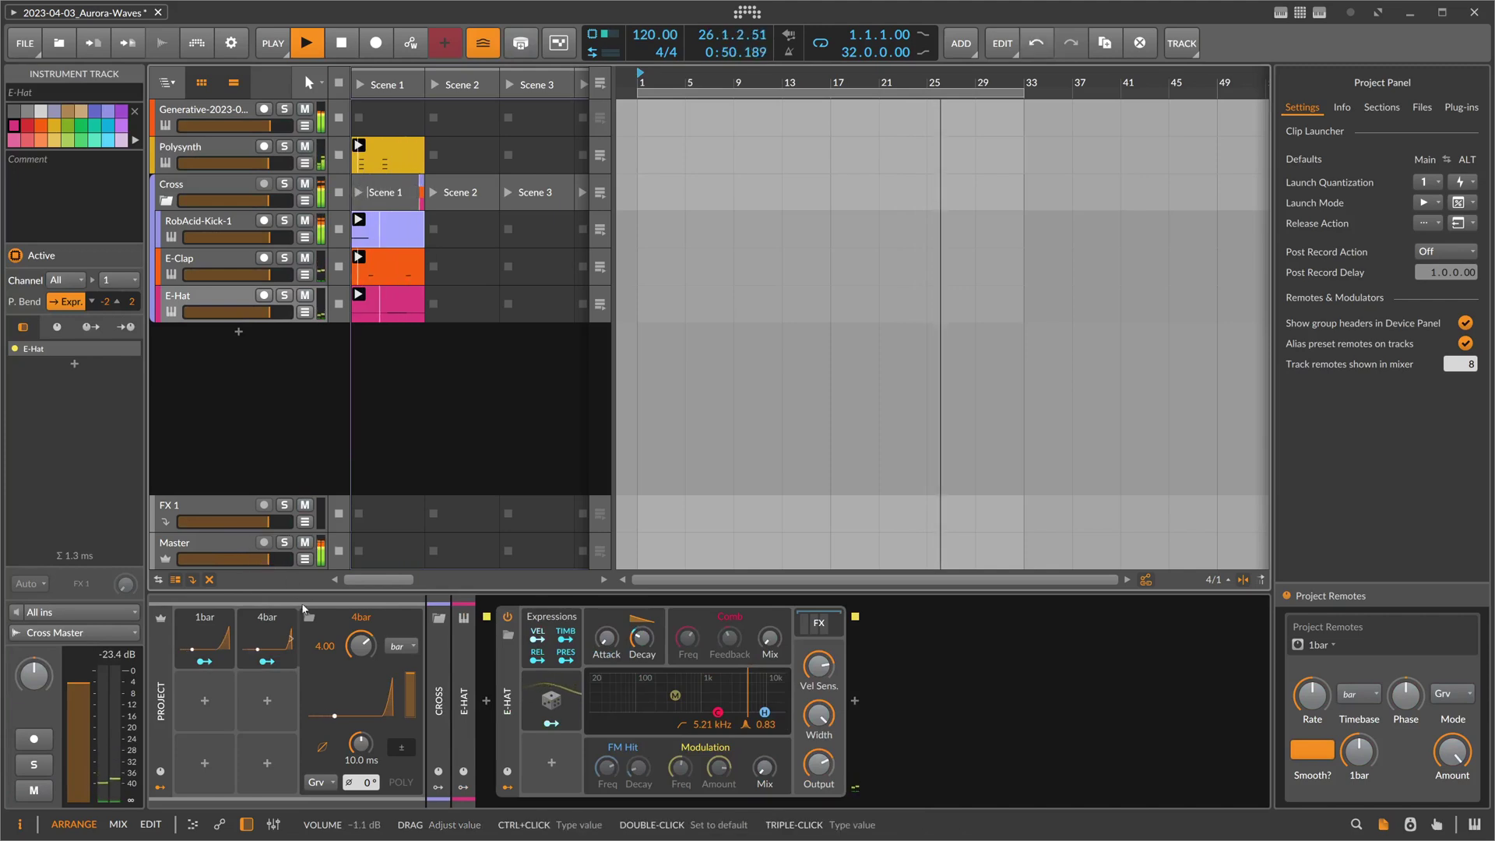
pyautogui.click(267, 661)
pyautogui.moveTo(642, 638); pyautogui.dragTo(642, 608)
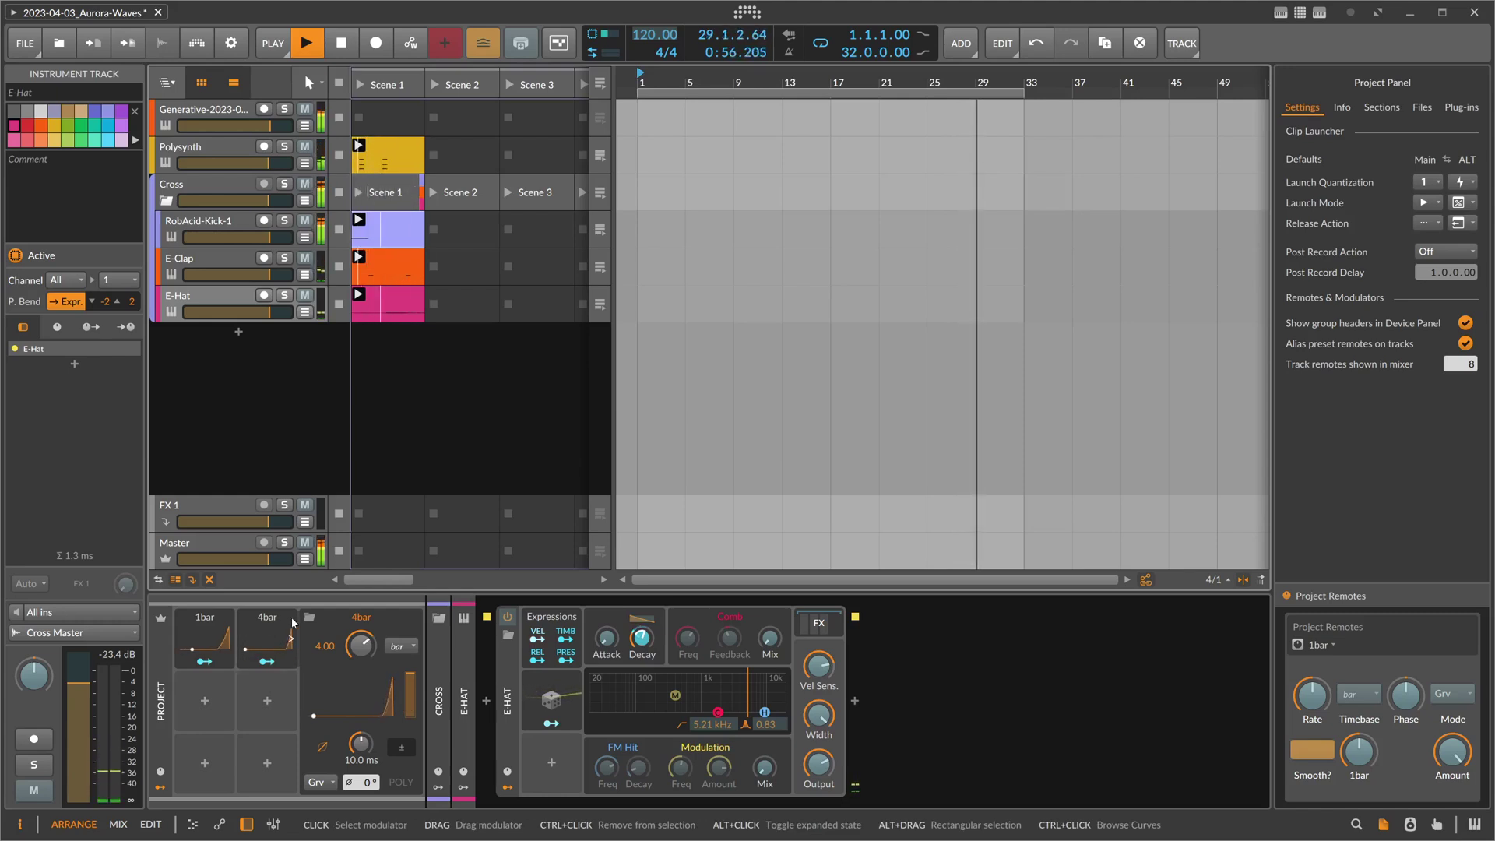
# Move the start of the 4bar curve's rise back to the beginning of its last quarter, keeping a -32% curvature.
pyautogui.click(358, 688)
pyautogui.moveTo(587, 502); pyautogui.dragTo(583, 466)
pyautogui.moveTo(555, 547)
pyautogui.mouseDown()
pyautogui.moveTo(499, 548)
pyautogui.moveTo(530, 550)
pyautogui.mouseUp()
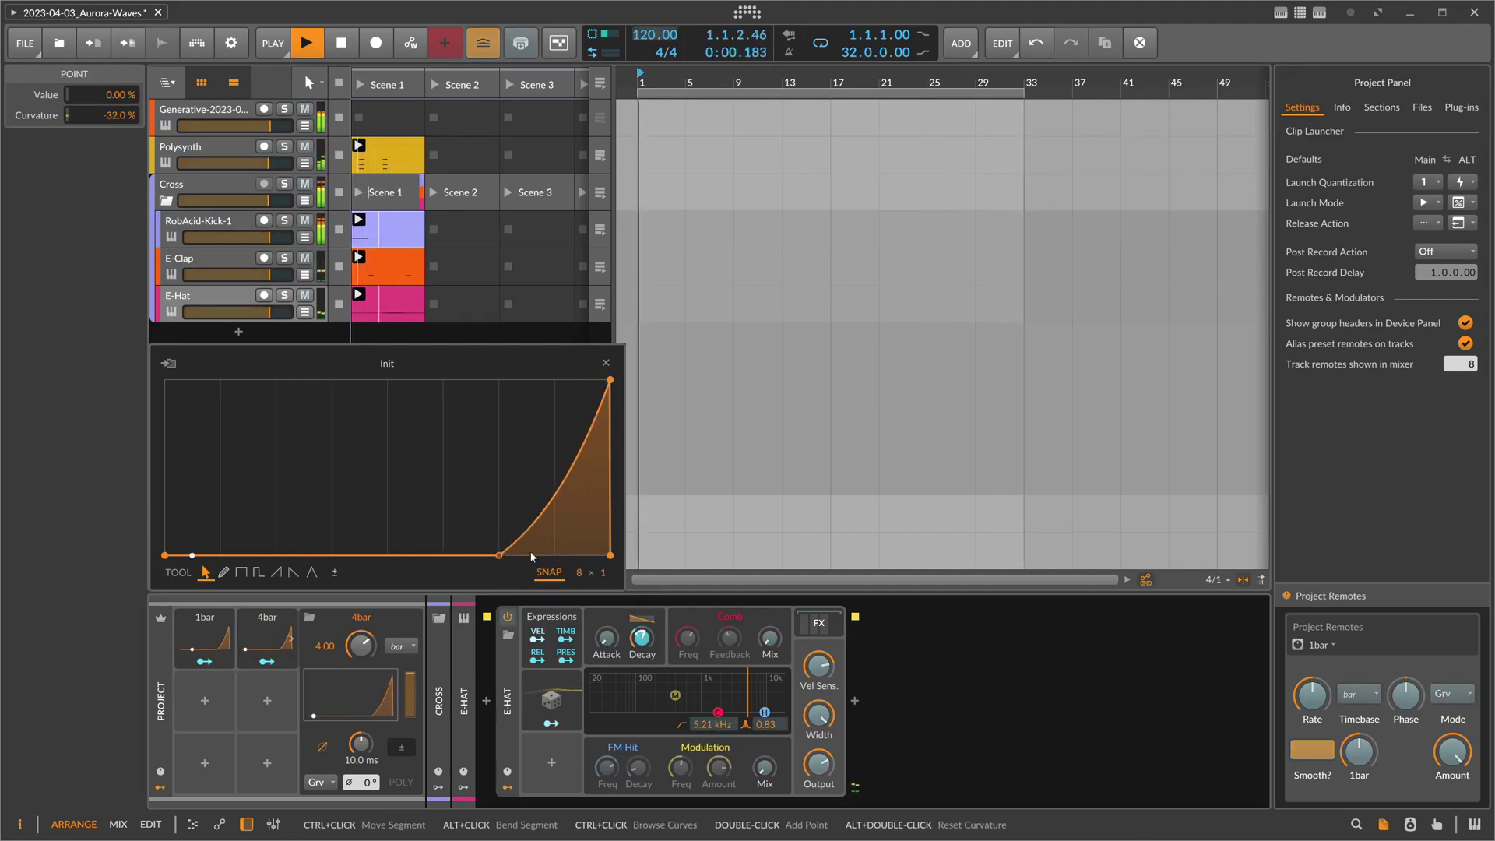
pyautogui.click(606, 363)
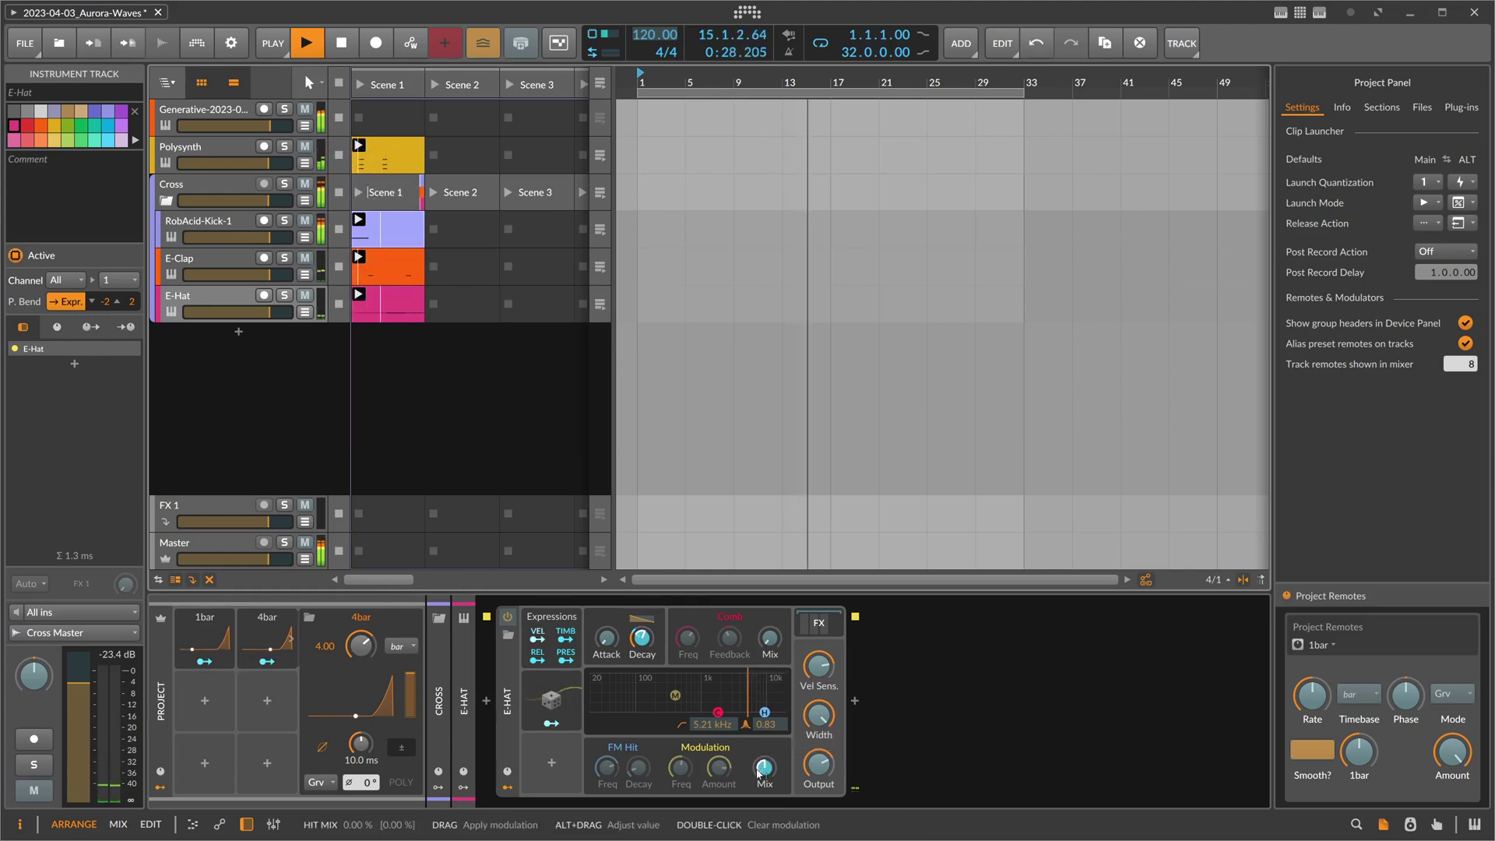
# Map the 4bar modulator to the E-Hat's velocity sensitivity with an amount of -30.2.
pyautogui.moveTo(818, 666); pyautogui.dragTo(817, 687)
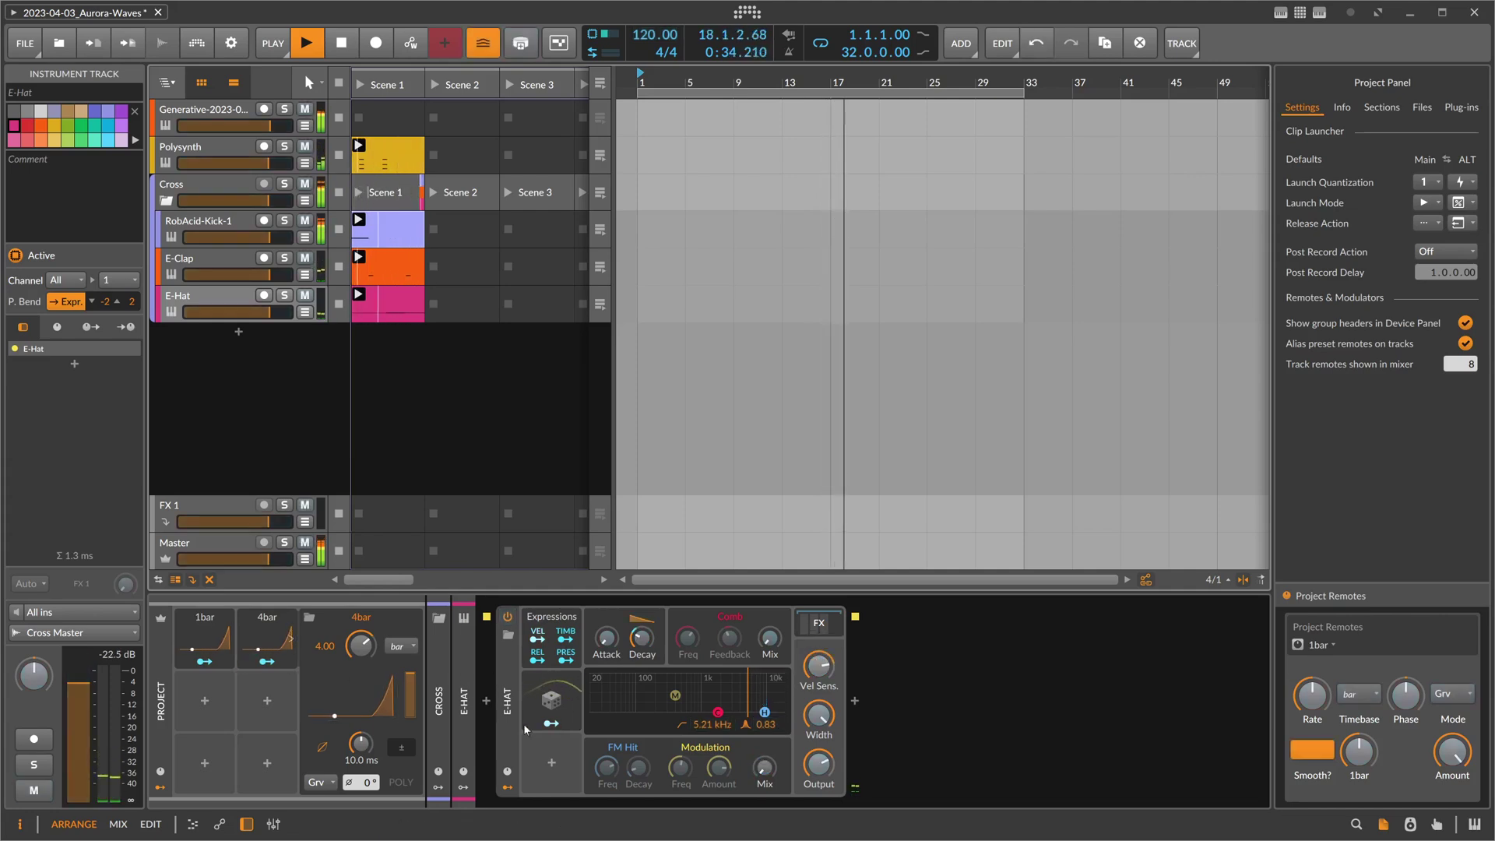
# Add a Delay-1 device after the kick on the RobAcid-Kick-1 track.
pyautogui.click(223, 221)
pyautogui.click(645, 624)
pyautogui.click(645, 625)
pyautogui.click(676, 701)
pyautogui.write('dela')
pyautogui.press('Down')
pyautogui.press('Down')
pyautogui.press('Return')
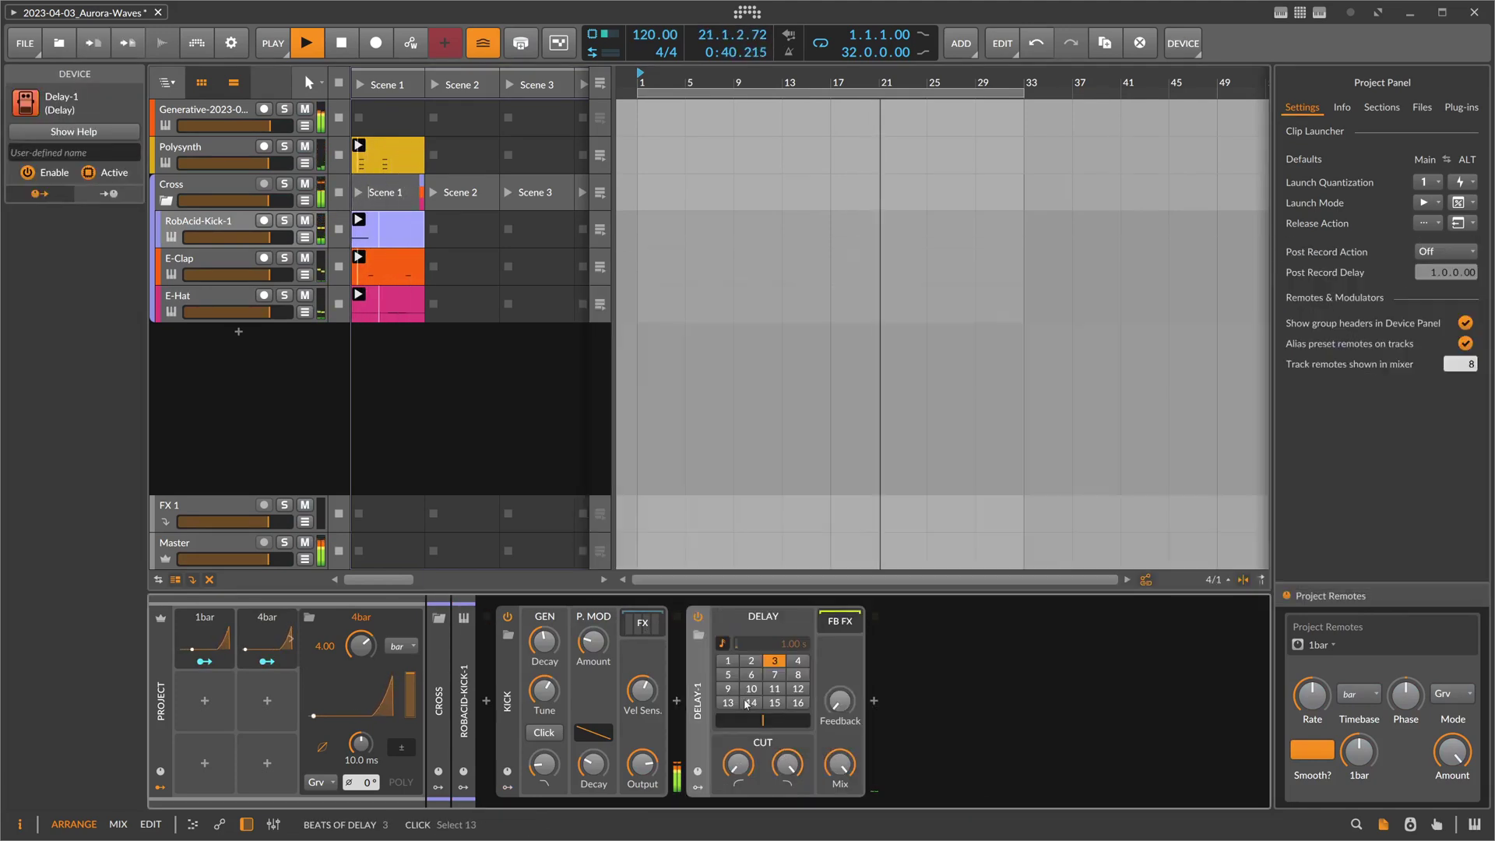
# Set Delay-1's beats of delay to 2 and map the 4bar modulator to its Mix with an amount of 0.467.
pyautogui.moveTo(839, 764); pyautogui.dragTo(840, 746)
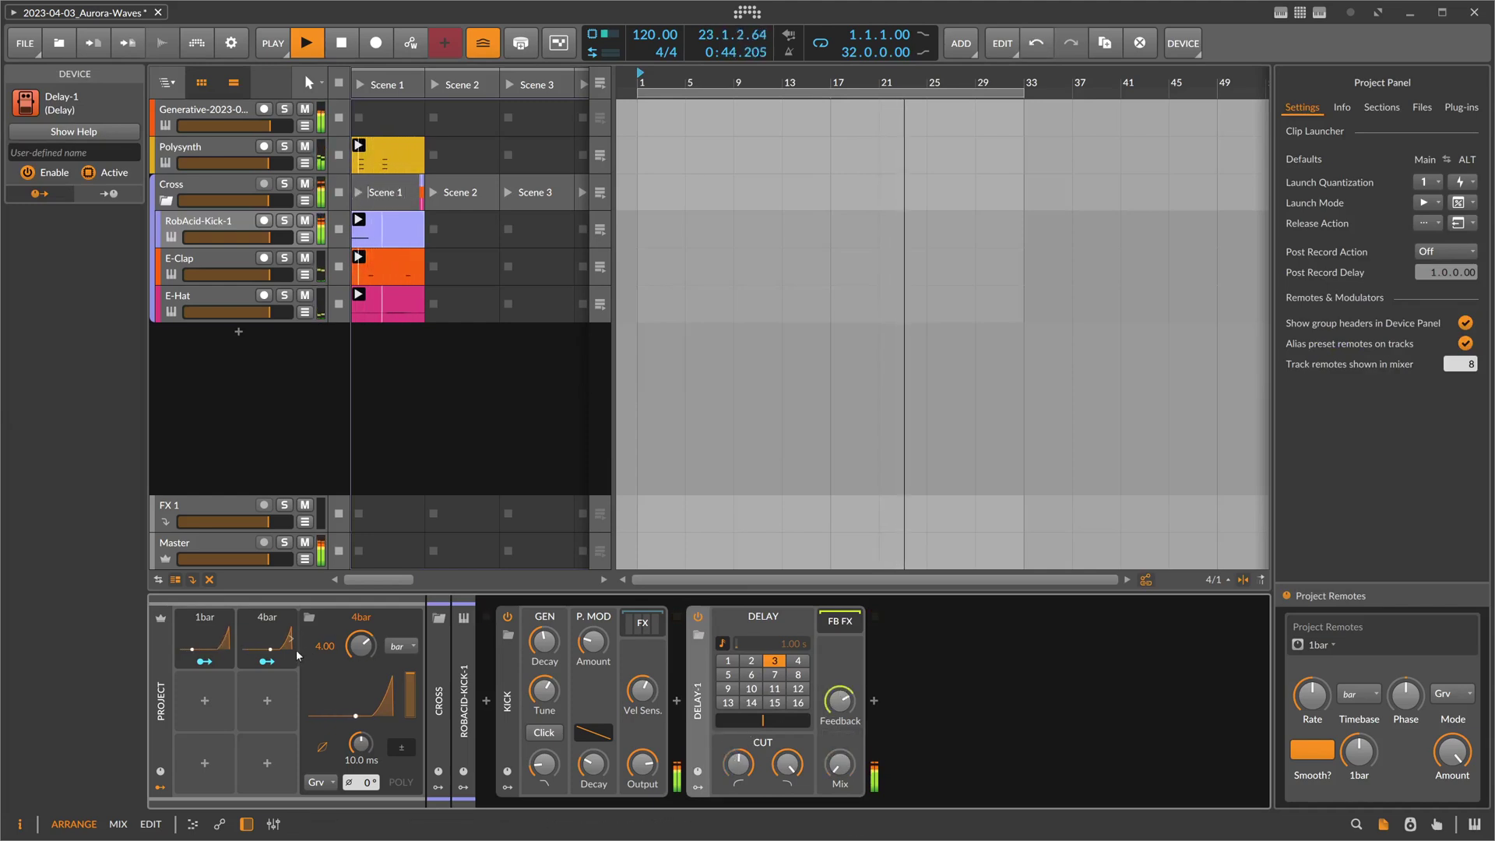
pyautogui.click(266, 661)
pyautogui.moveTo(840, 764); pyautogui.dragTo(839, 736)
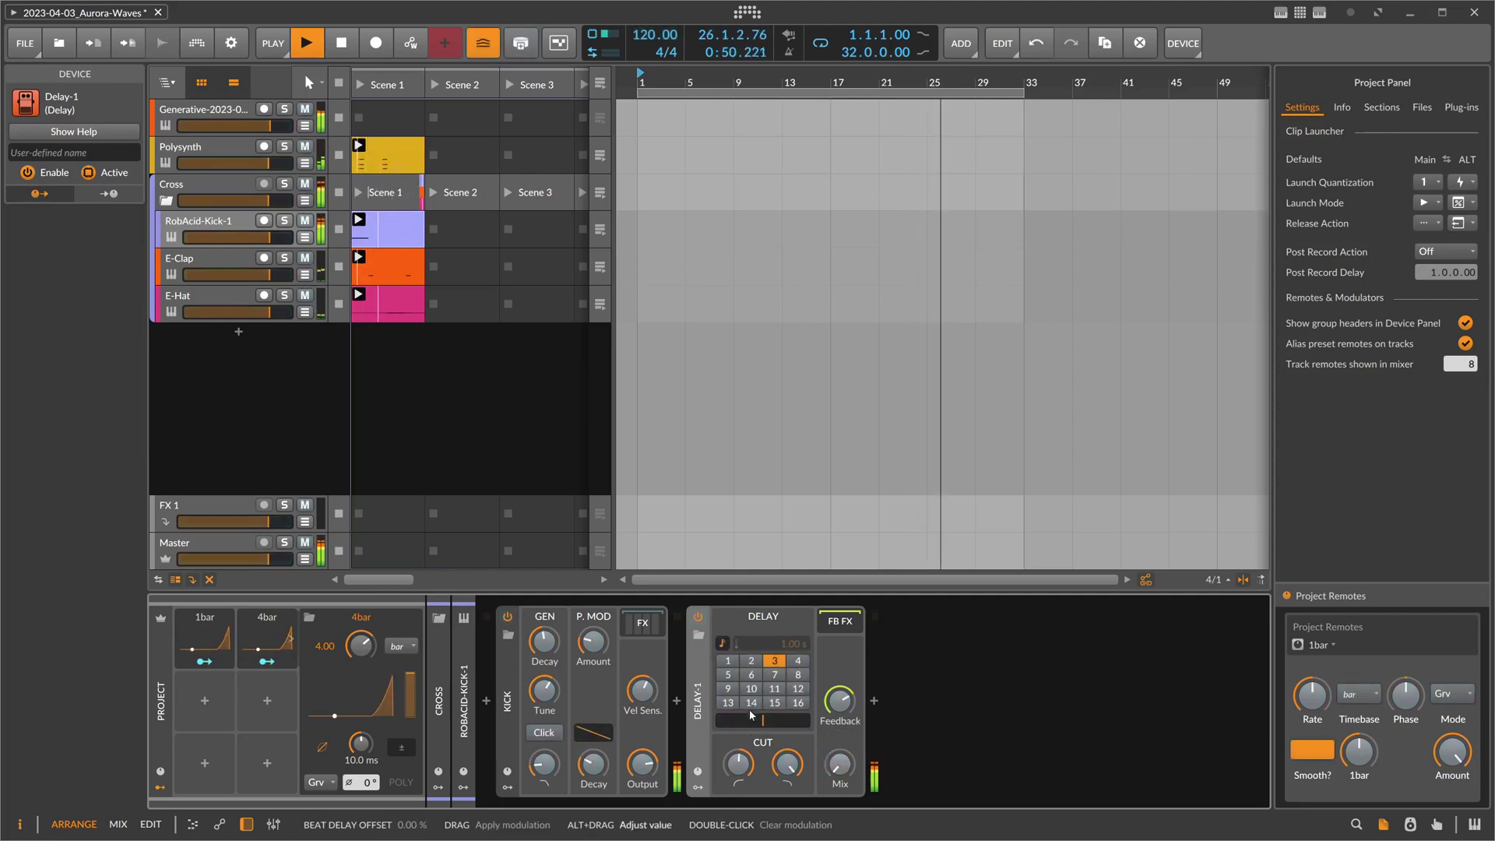
pyautogui.keyDown('alt'); pyautogui.click(751, 661); pyautogui.keyUp('alt')
pyautogui.moveTo(831, 742); pyautogui.dragTo(830, 740)
pyautogui.click(374, 691)
pyautogui.moveTo(533, 523); pyautogui.dragTo(533, 492)
pyautogui.click(606, 363)
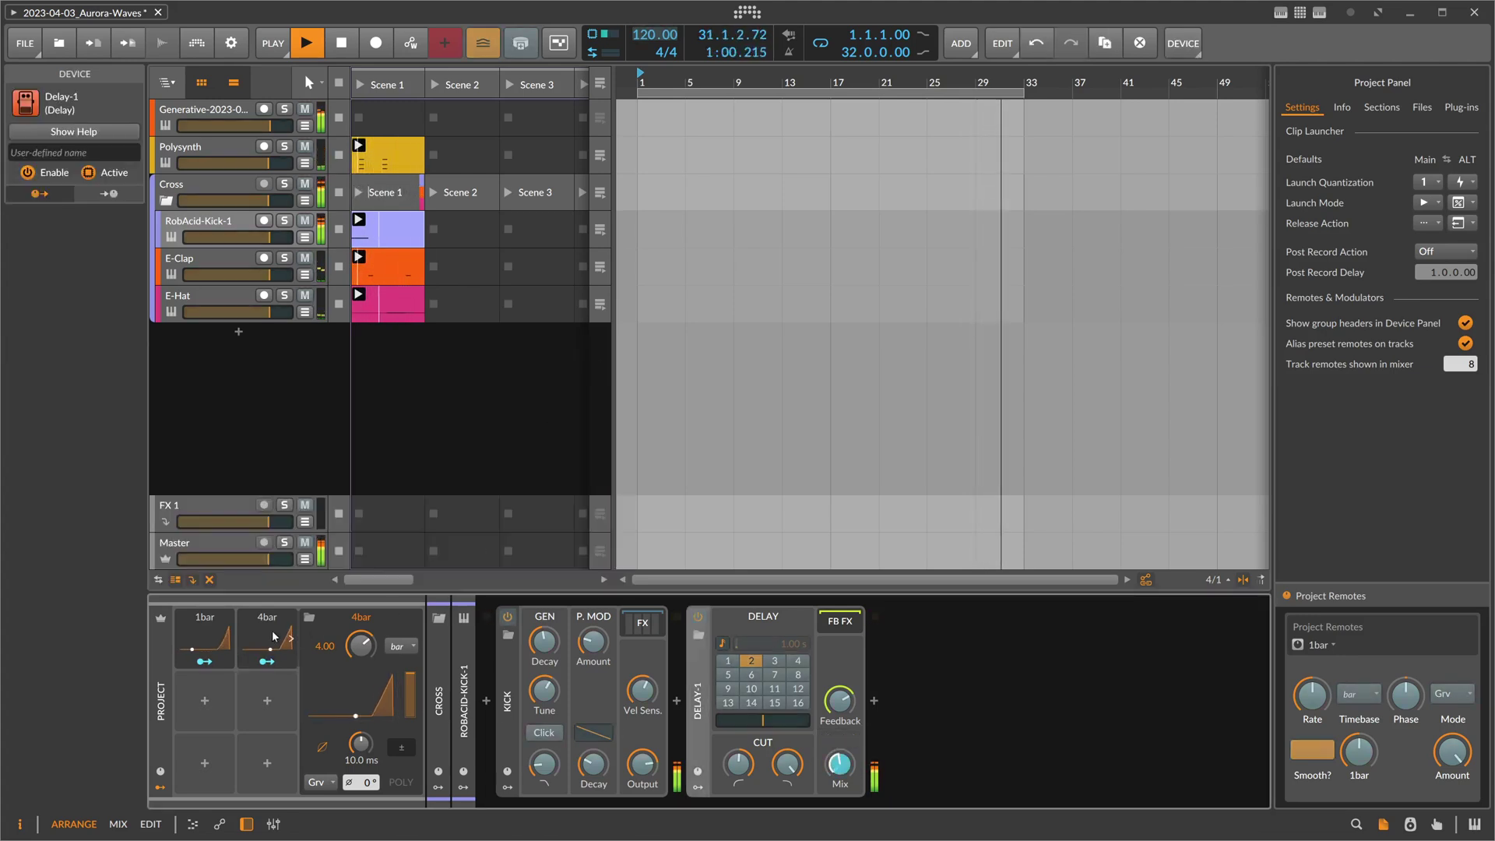
# Duplicate the project's 4bar Curves modulator and rename the copy "8bar".
pyautogui.click(324, 633)
pyautogui.click(331, 632)
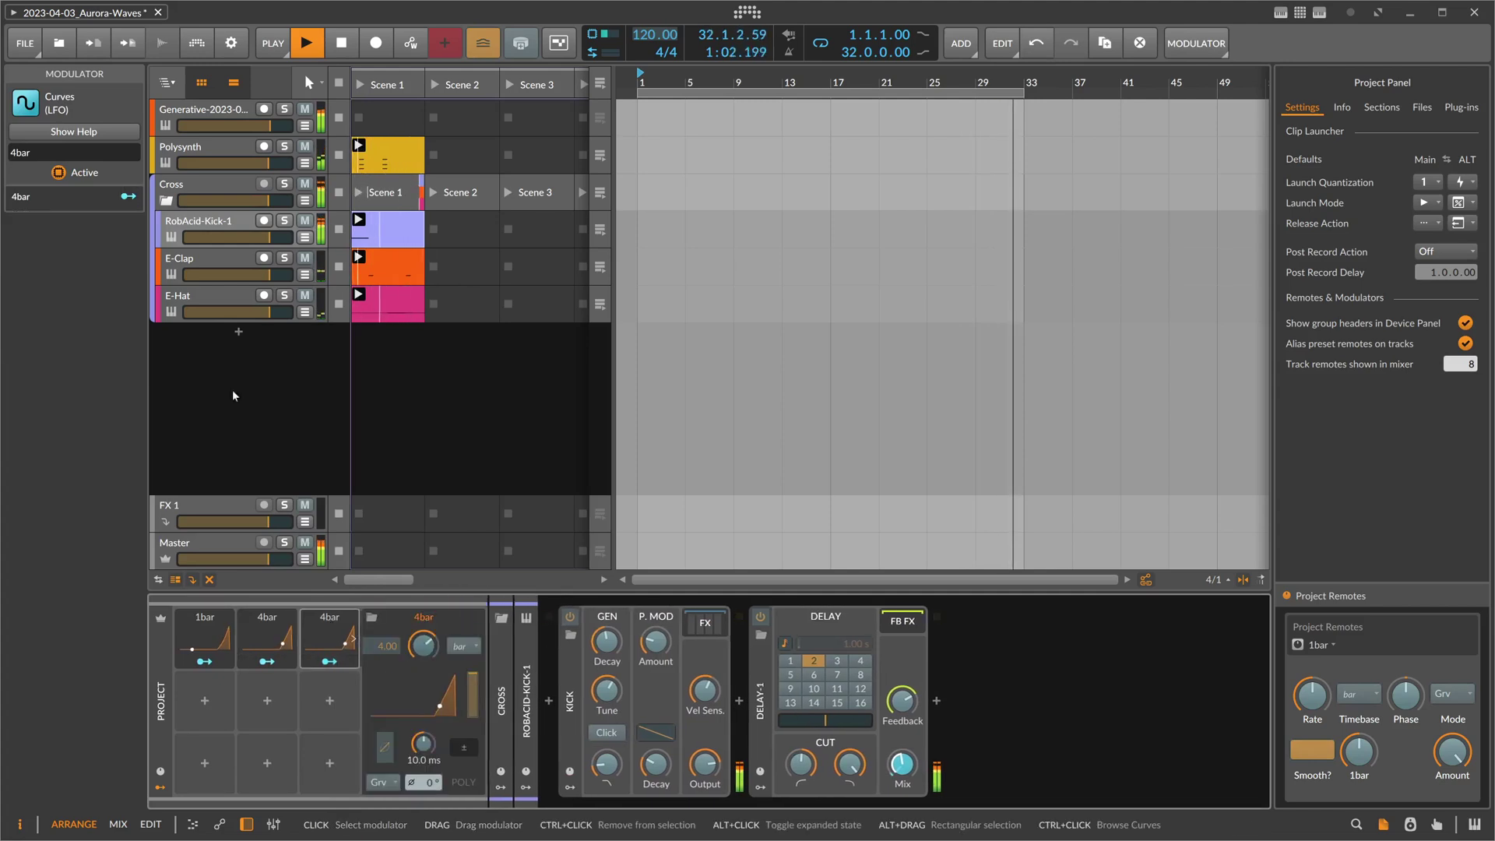
pyautogui.click(4, 155)
pyautogui.write('8')
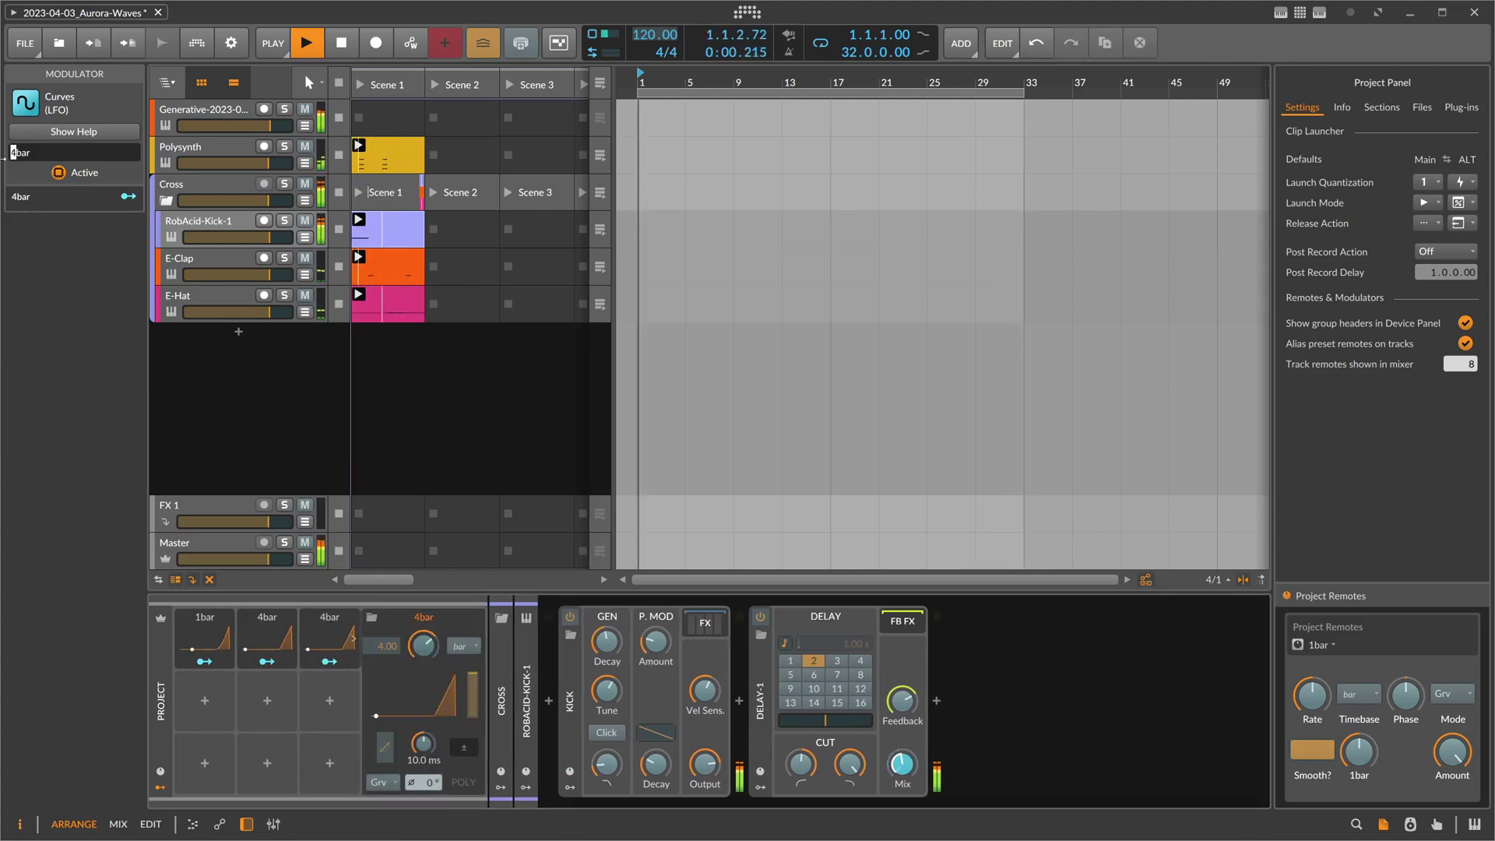
# Set the 8bar Curves modulator's rate to 8.00 bars.
pyautogui.click(329, 661)
pyautogui.click(388, 654)
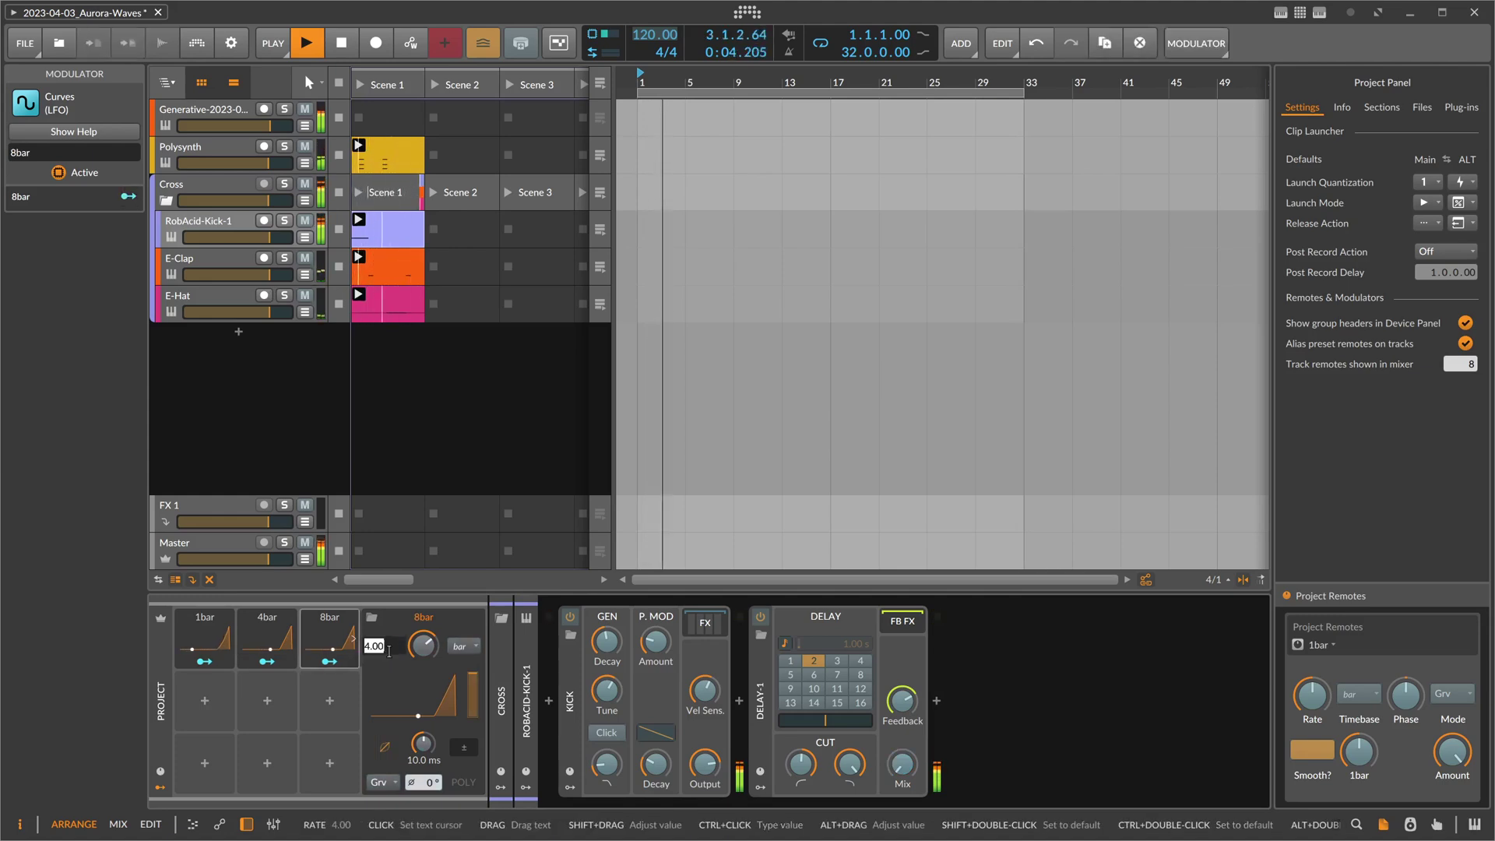
pyautogui.write('8')
pyautogui.press('Return')
pyautogui.click(412, 693)
pyautogui.moveTo(546, 483); pyautogui.dragTo(528, 527)
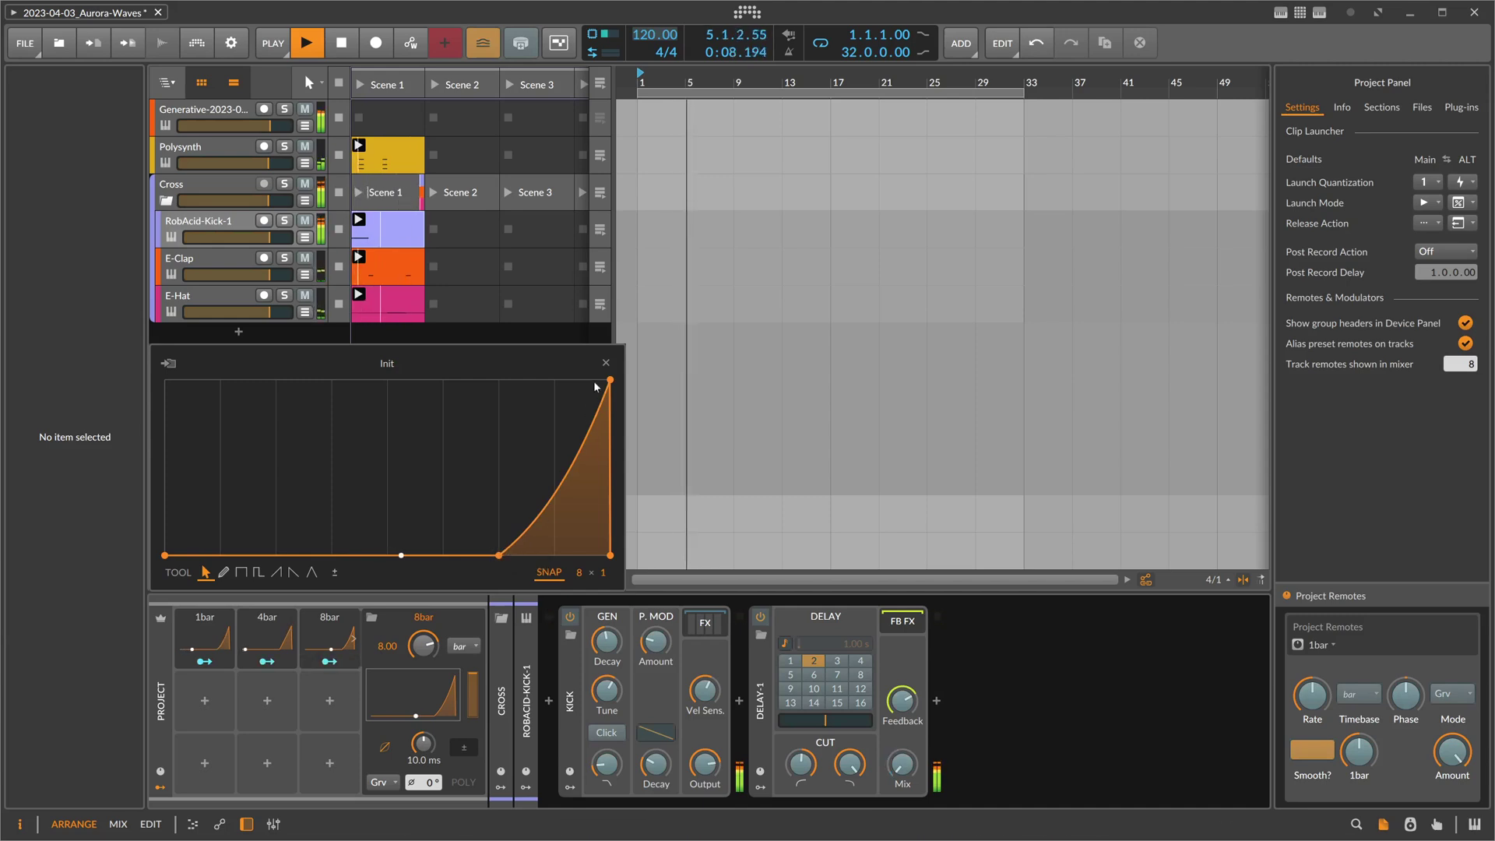
pyautogui.click(606, 362)
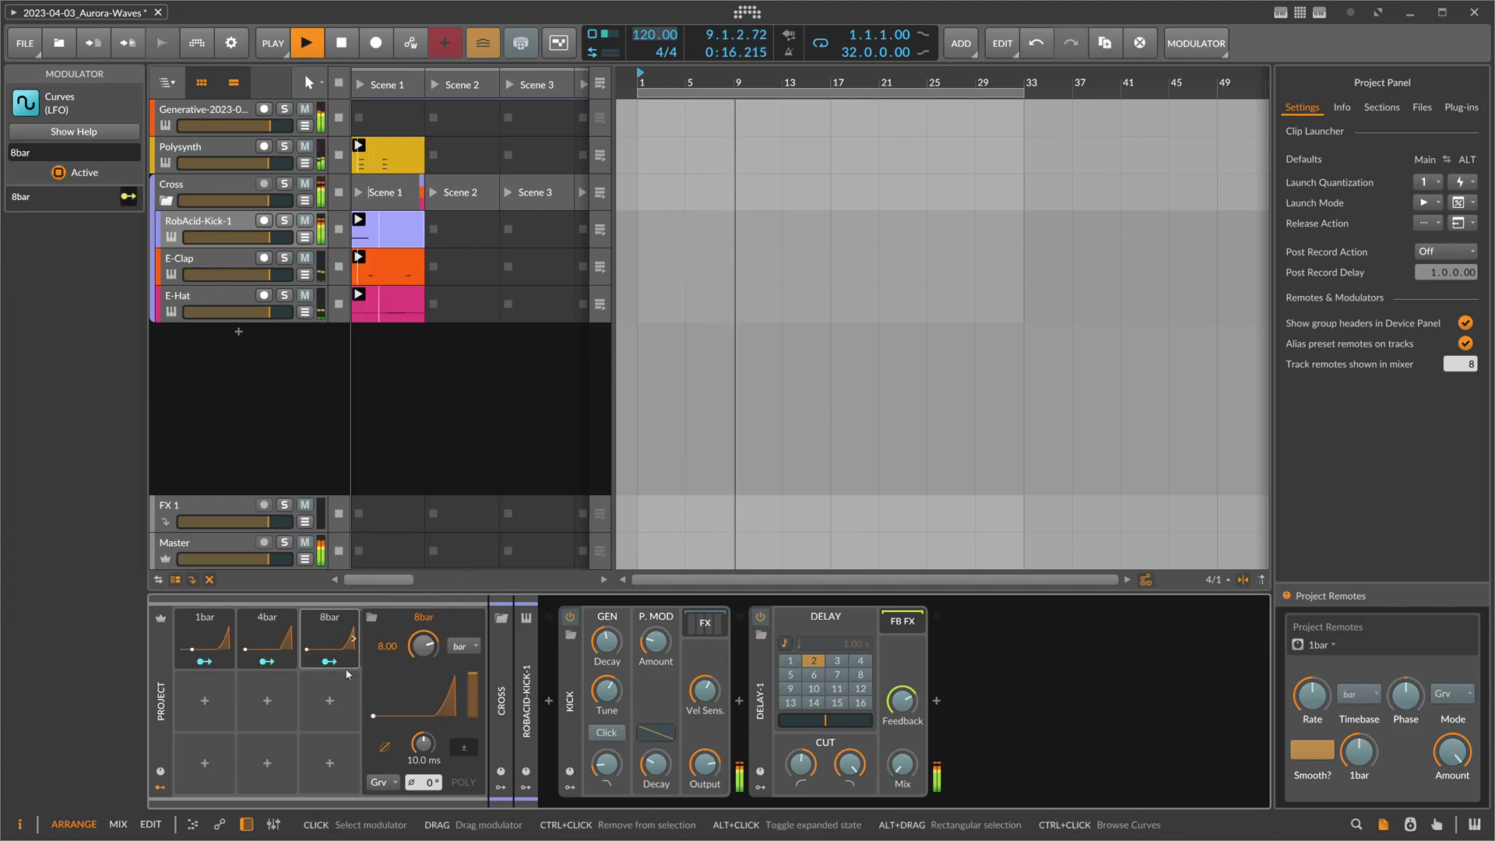
# Map the 8bar modulator to Delay-1's Mix with an amount of 0.400 and negatively to the 4bar modulator's Amount.
pyautogui.moveTo(902, 768); pyautogui.dragTo(902, 755)
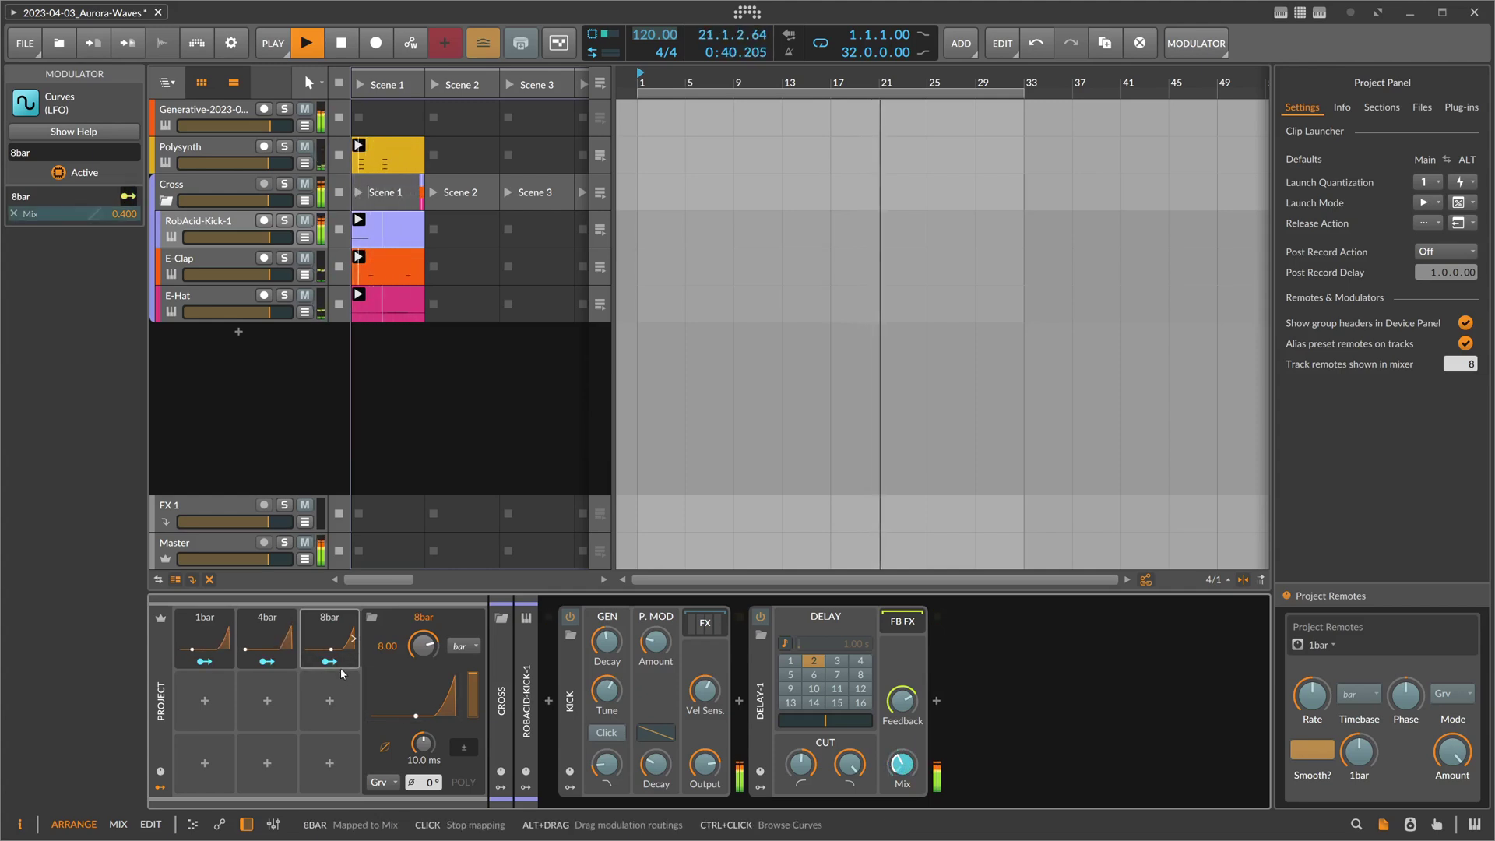
pyautogui.click(290, 639)
pyautogui.moveTo(411, 687); pyautogui.dragTo(411, 705)
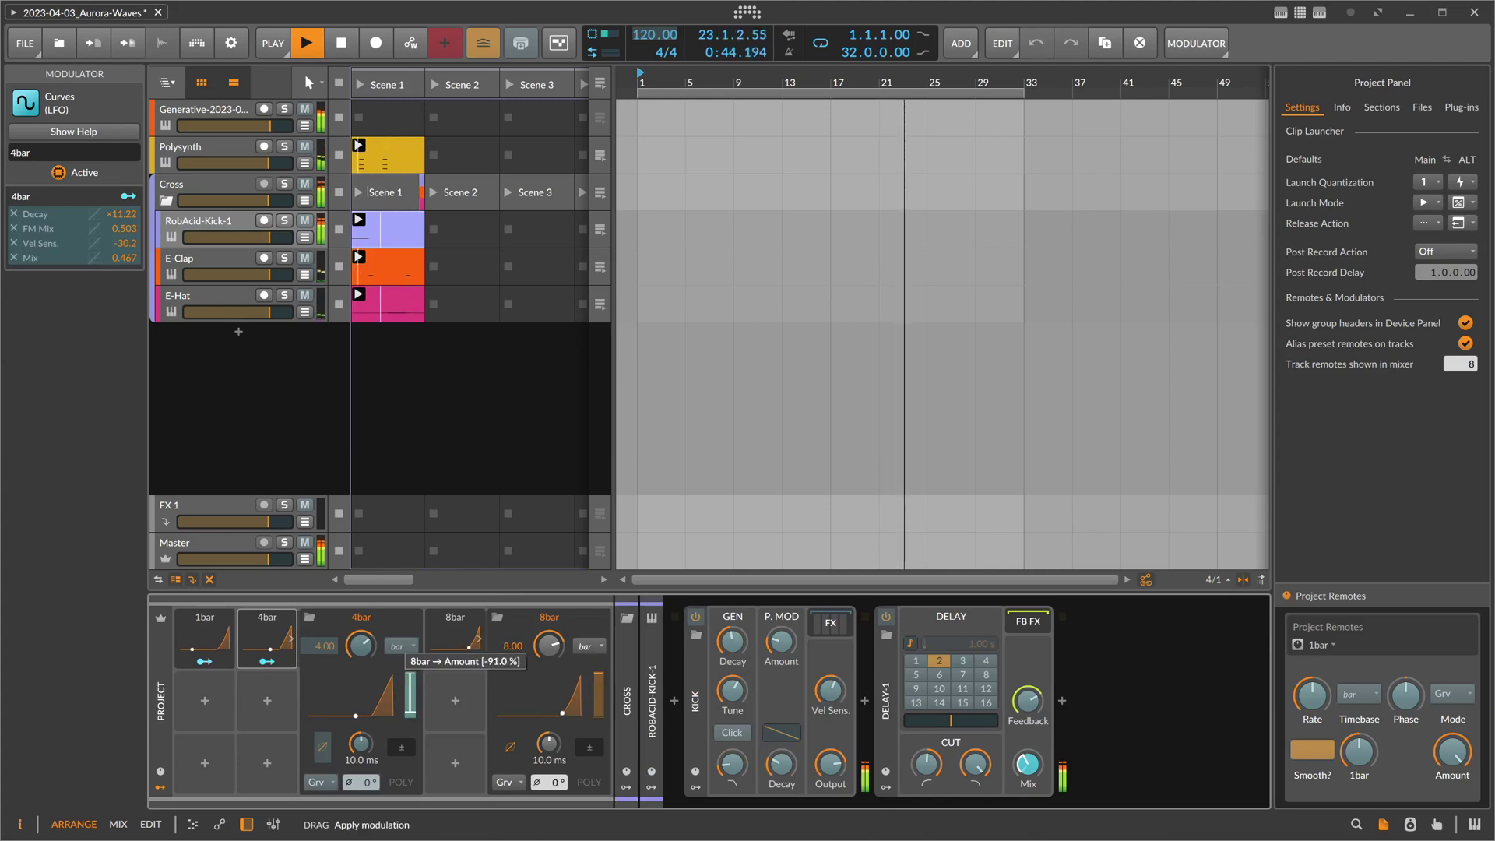
# Map the 4bar modulator to the 1bar modulator's Amount with a modulation of -1.00 and end the mapping.
pyautogui.click(267, 637)
pyautogui.click(204, 635)
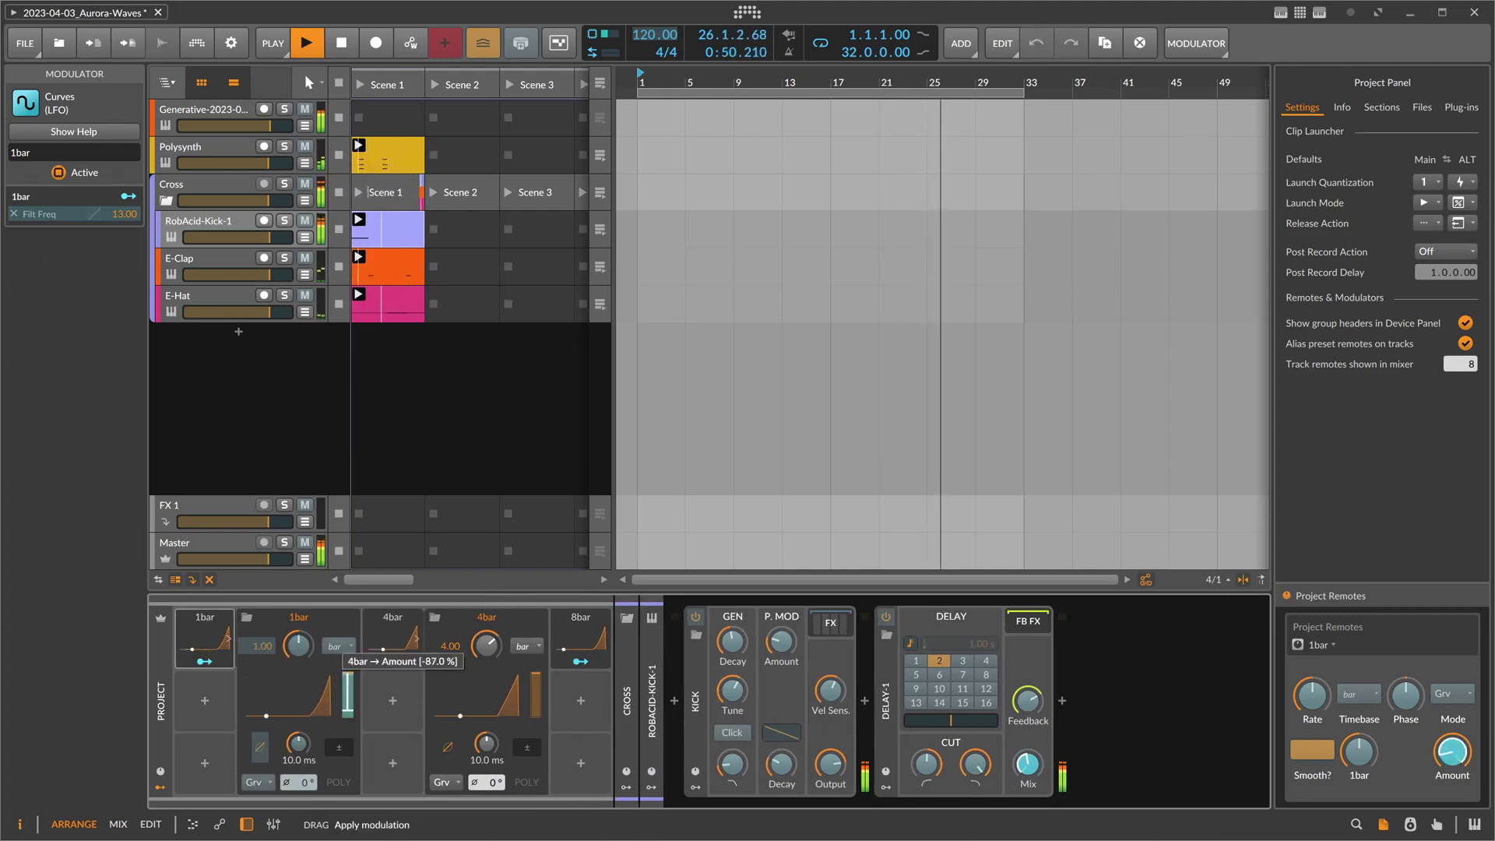
pyautogui.moveTo(348, 693); pyautogui.dragTo(348, 715)
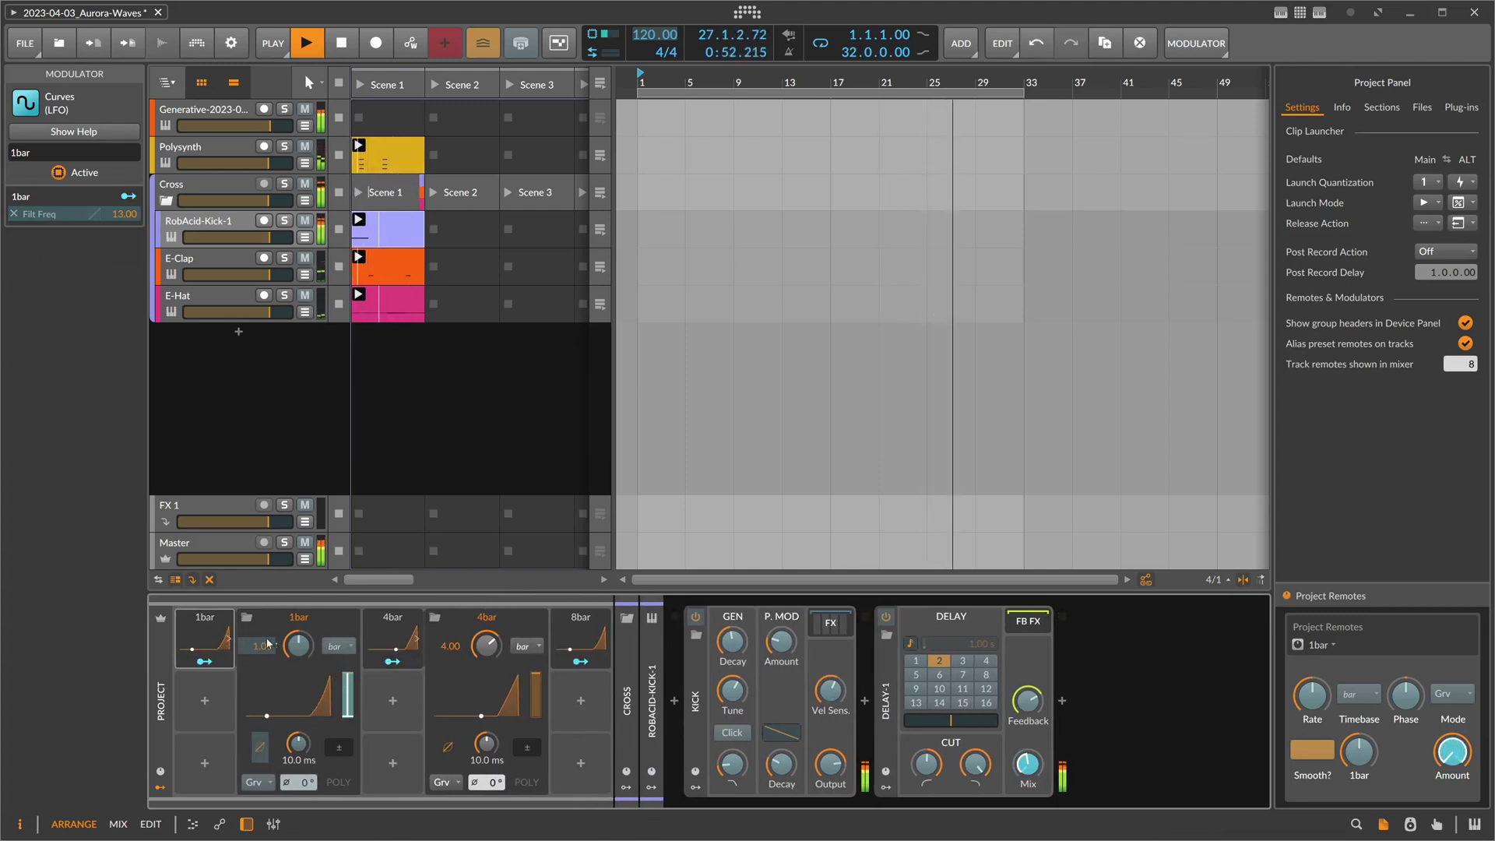
pyautogui.click(389, 662)
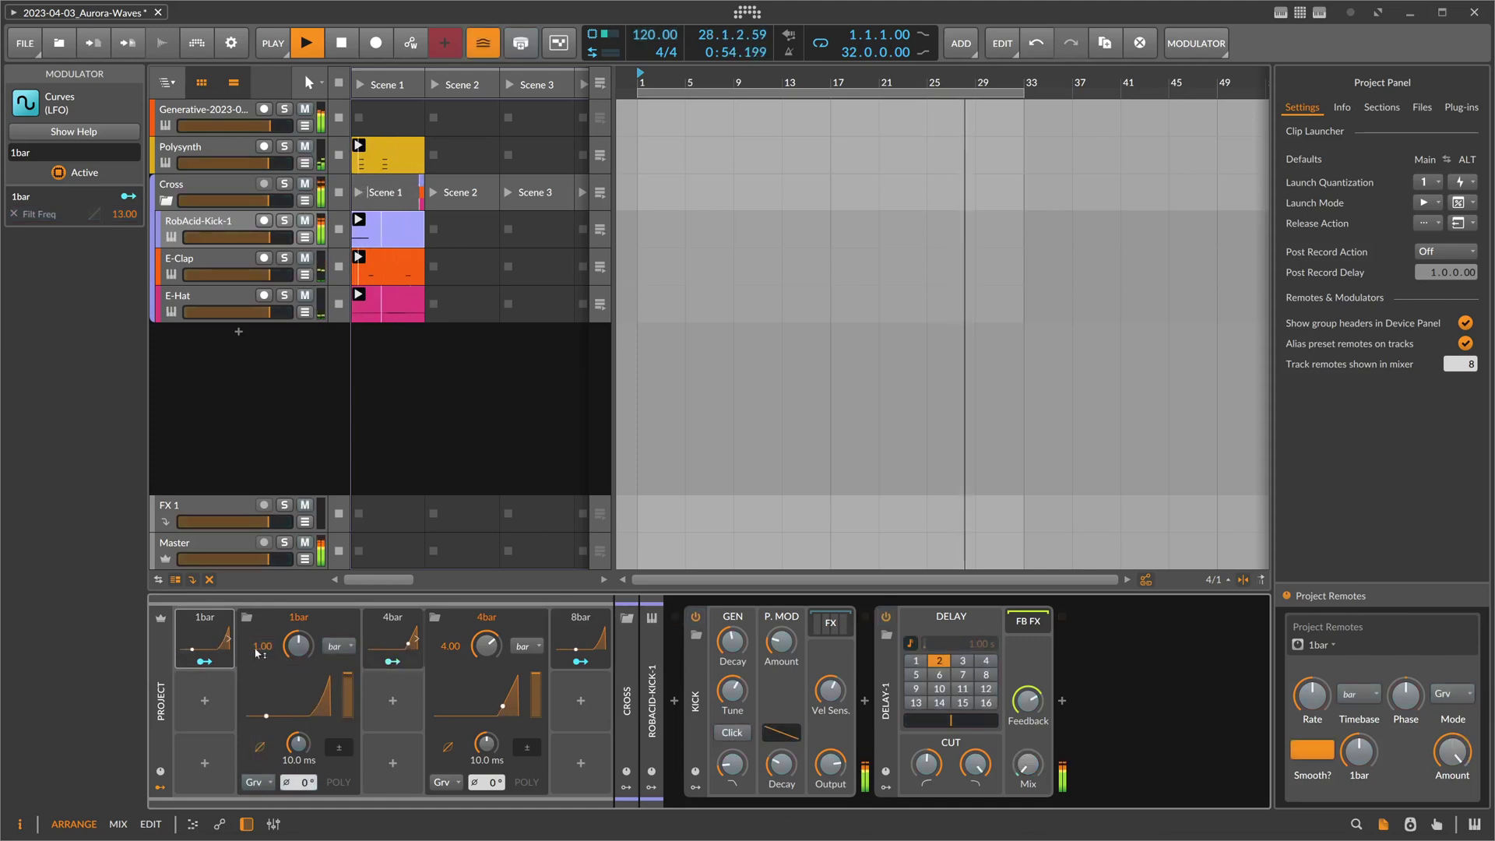
# Collapse the expanded settings of the 1bar and 4bar modulators.
pyautogui.click(228, 639)
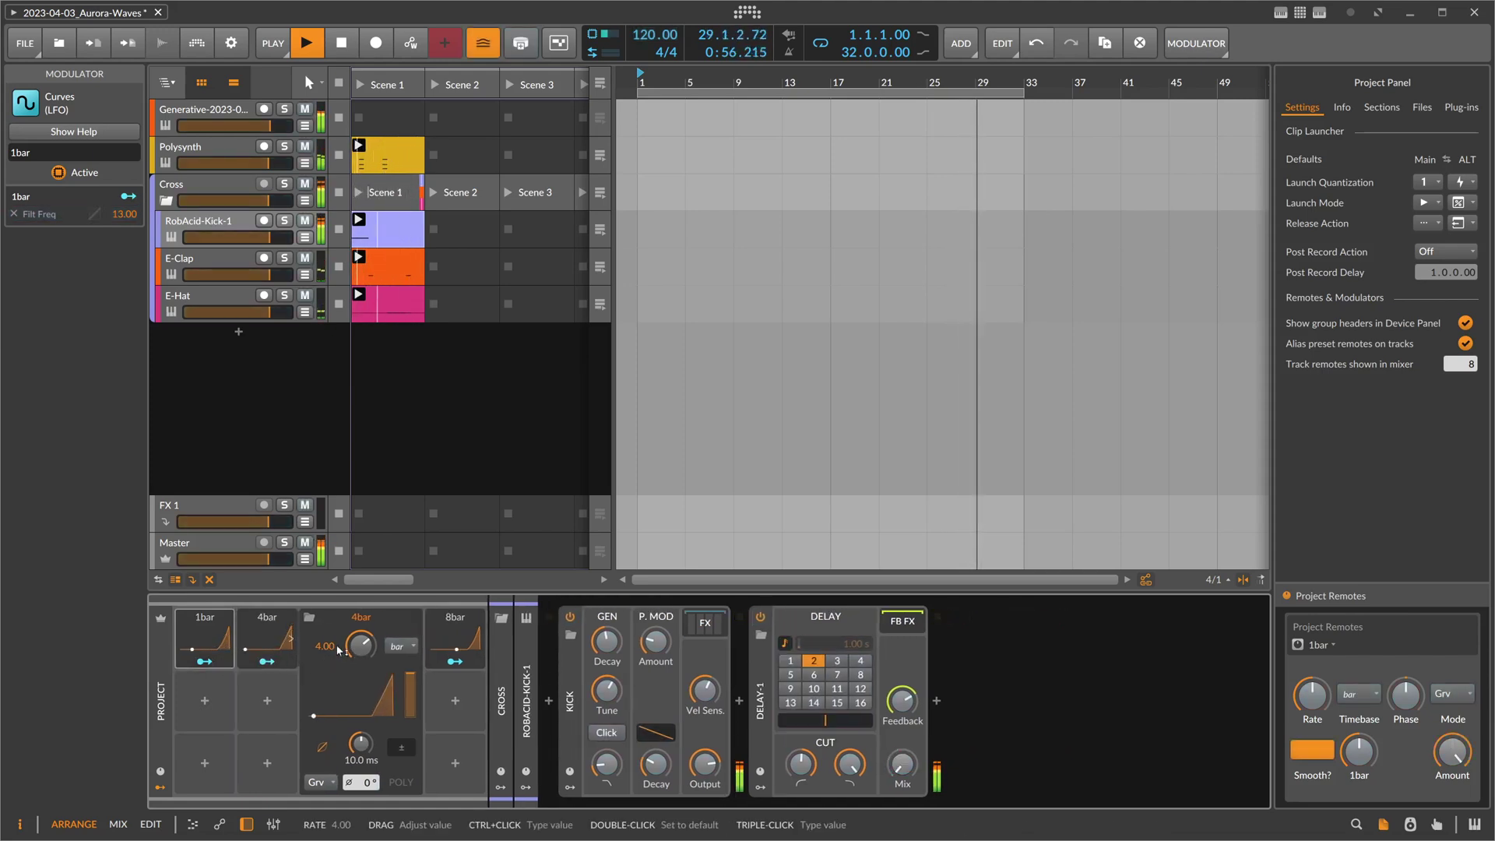
pyautogui.click(291, 635)
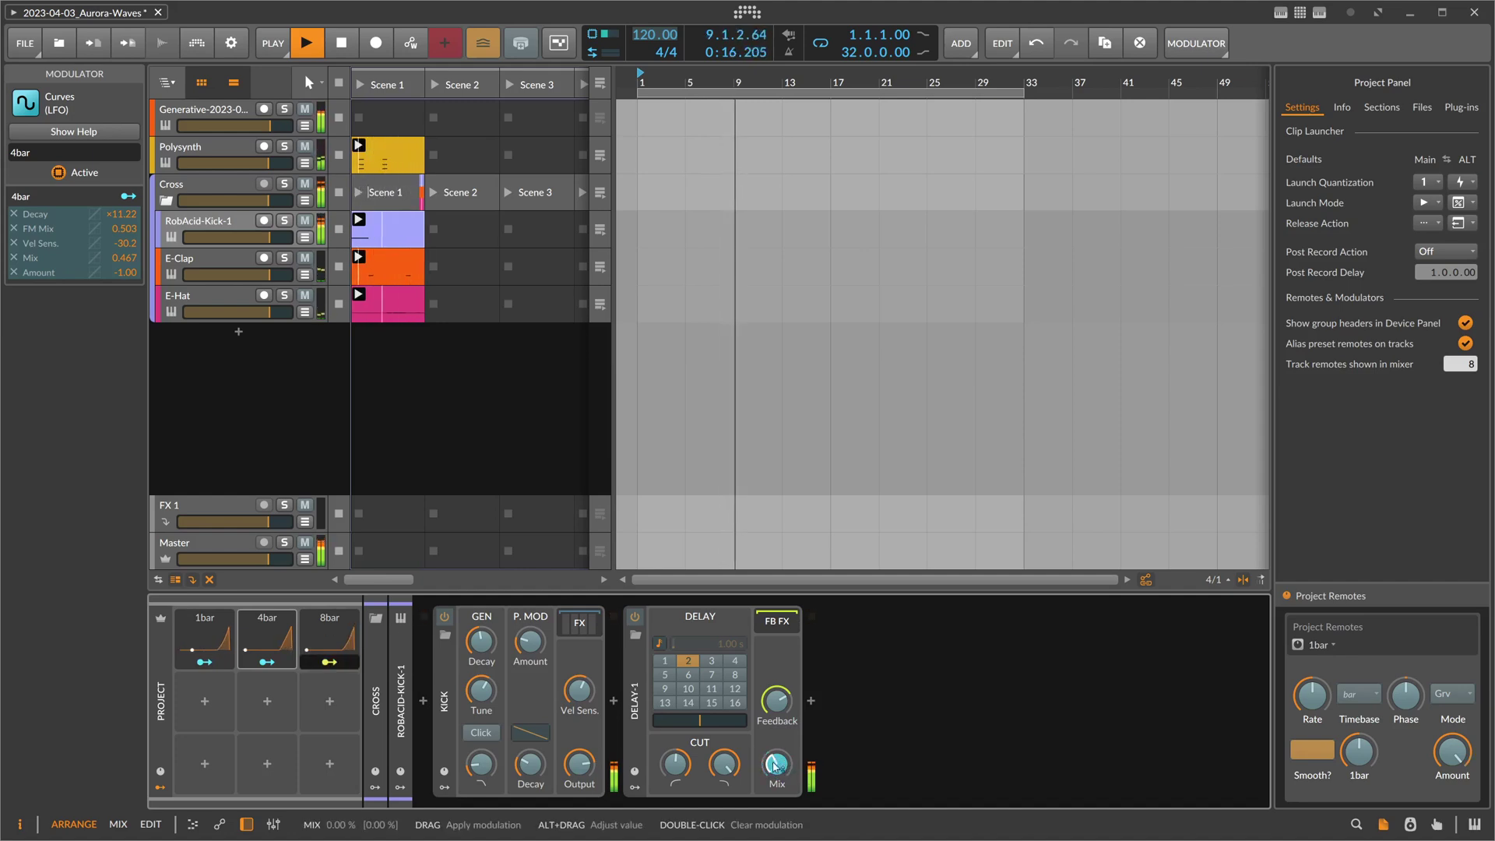
pyautogui.click(289, 639)
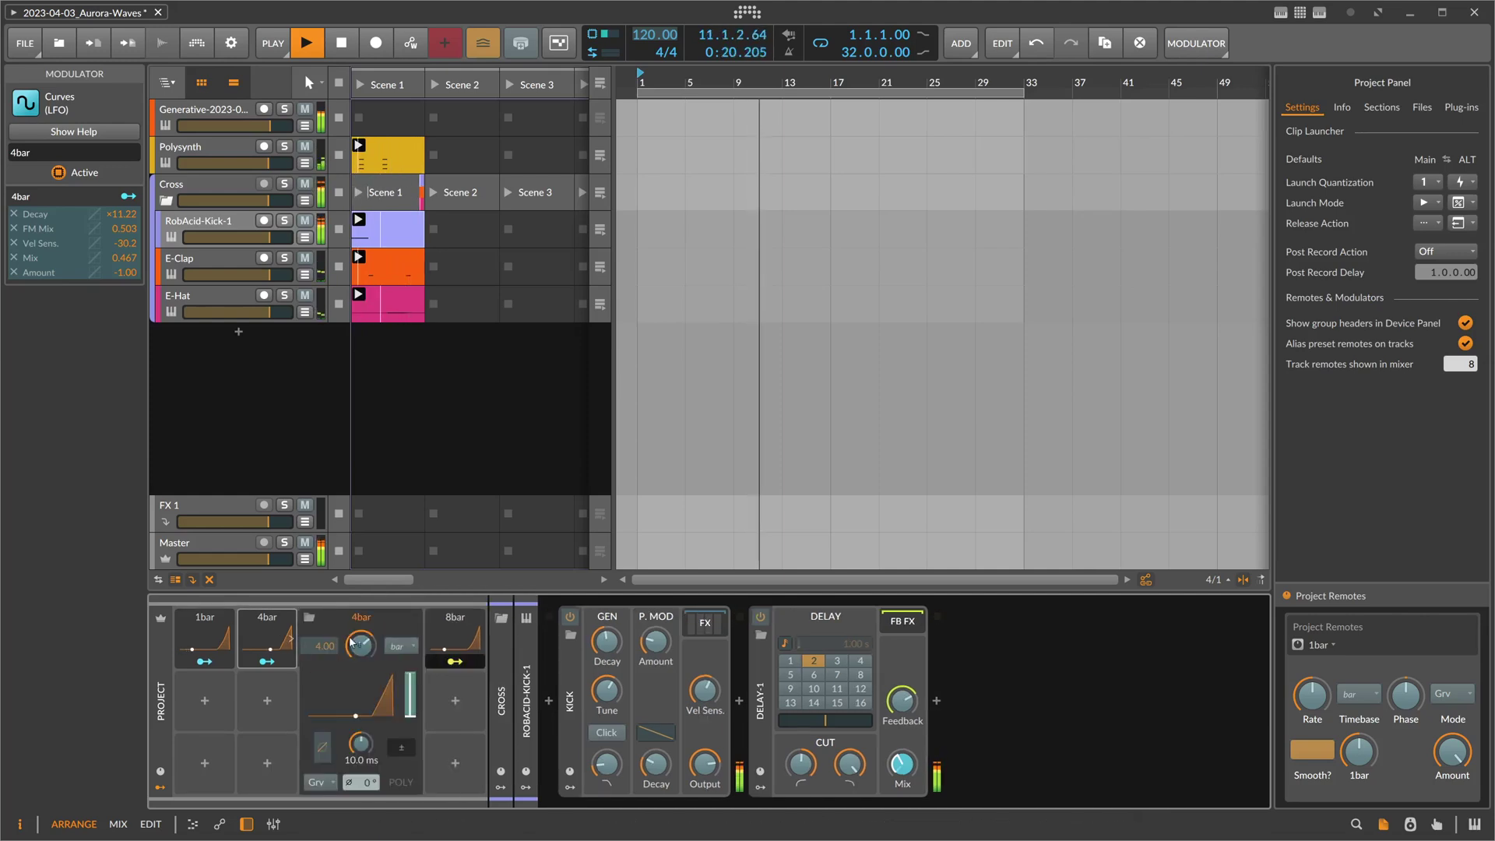
pyautogui.click(291, 639)
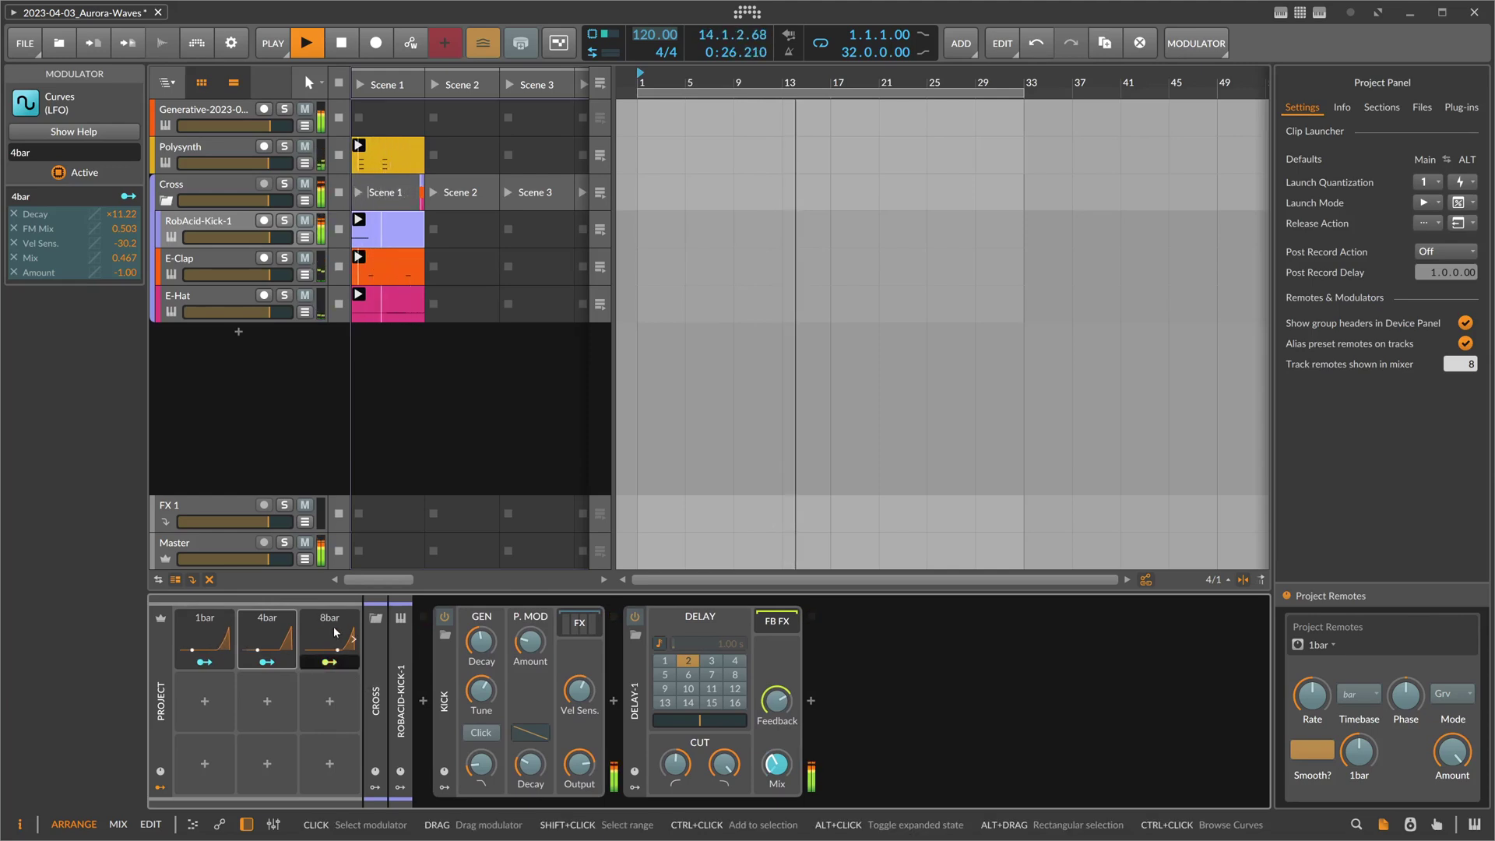
# Duplicate the project's 8bar Curves modulator and rename the copy "16bar".
pyautogui.click(337, 634)
pyautogui.click(332, 644)
pyautogui.keyDown('ctrl'); pyautogui.moveTo(331, 646); pyautogui.dragTo(390, 636); pyautogui.keyUp('ctrl')
pyautogui.click(391, 620)
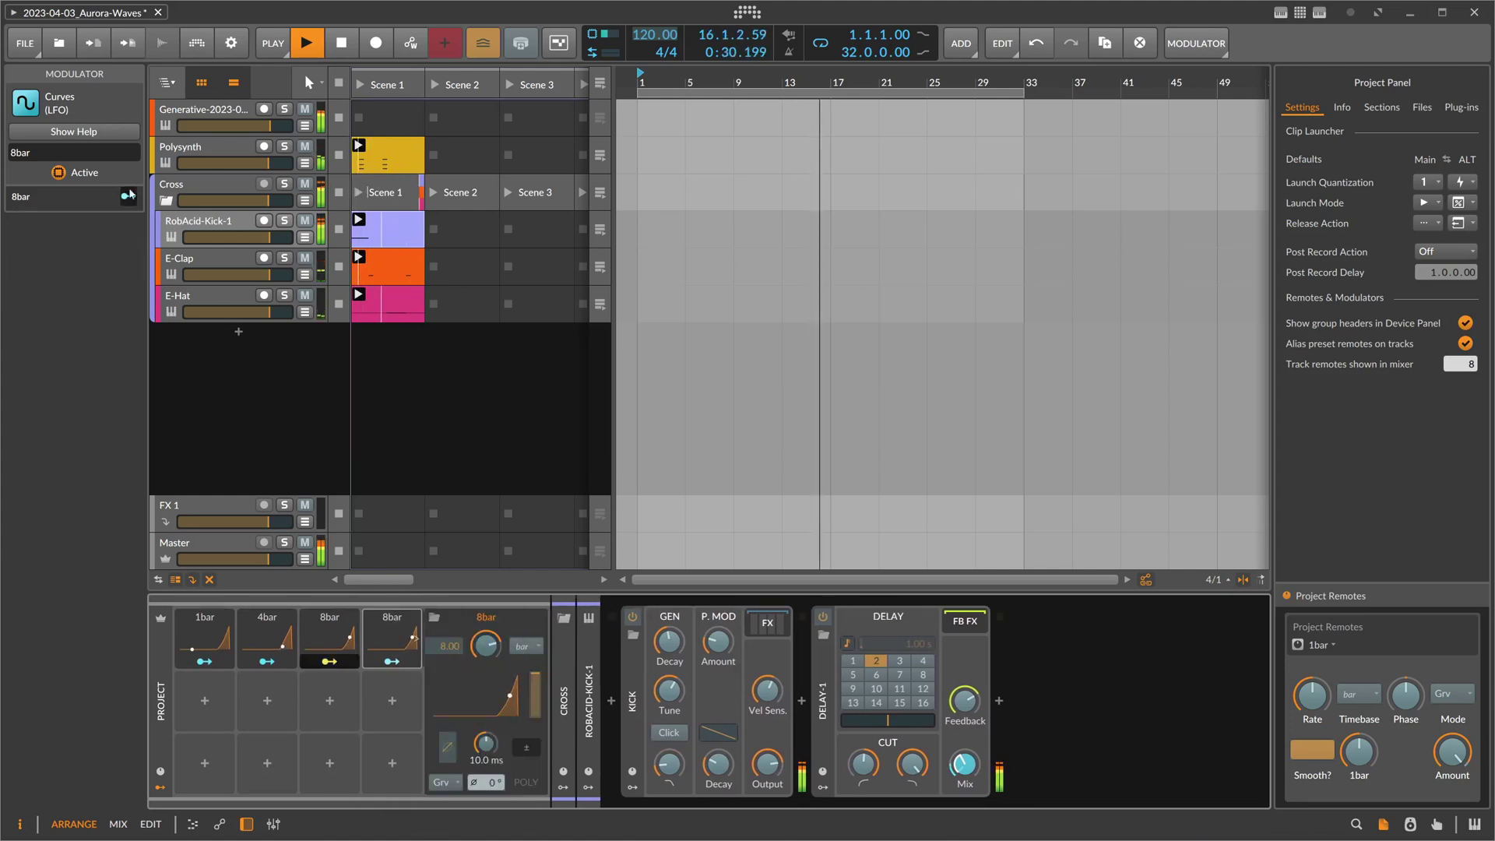
pyautogui.moveTo(14, 153); pyautogui.dragTo(3, 156)
pyautogui.write('1')
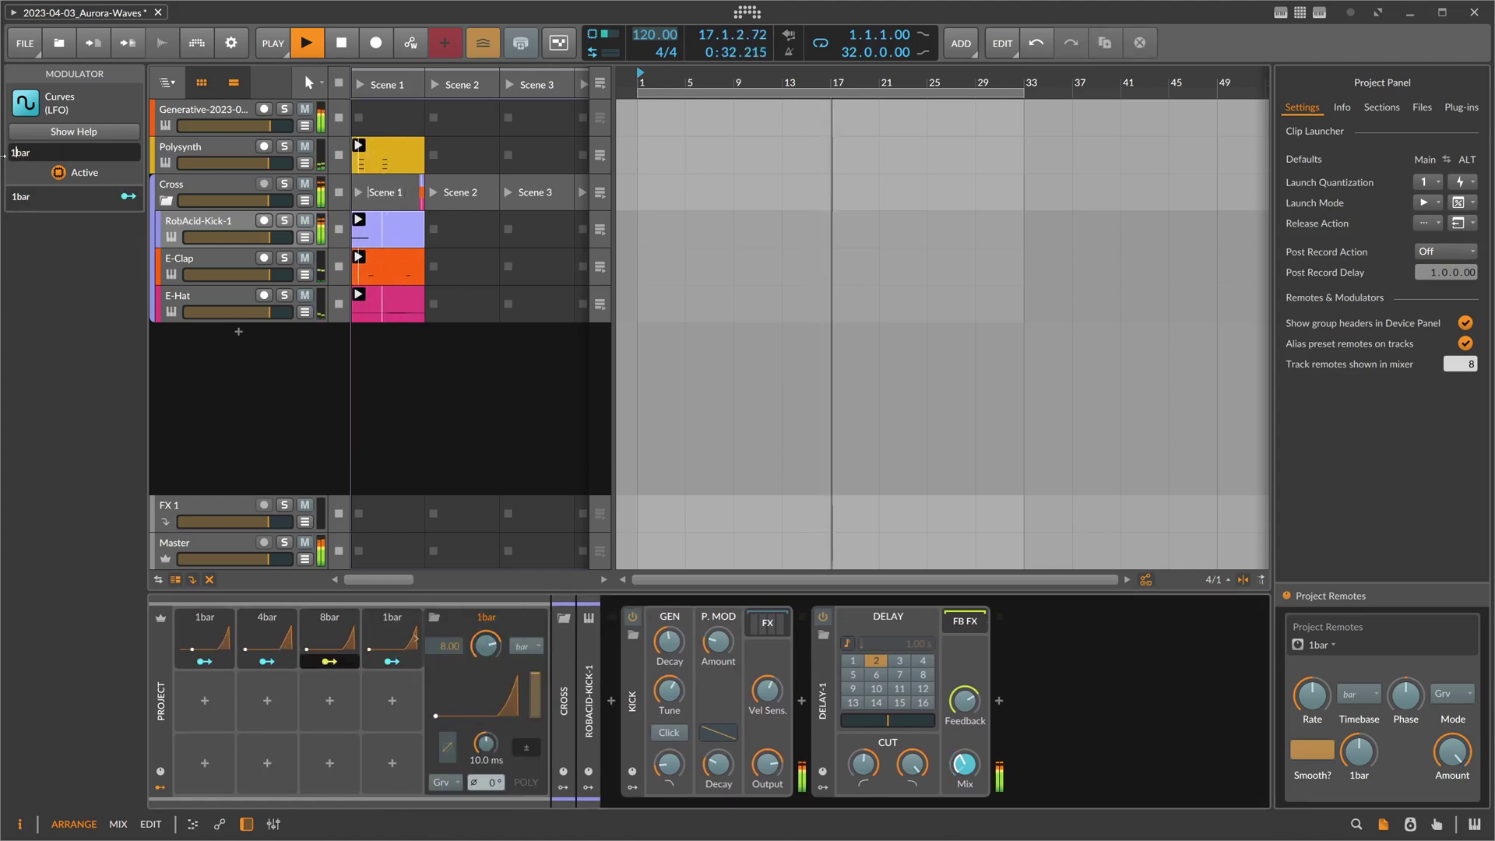
# Set the 16bar Curves modulator's rate to 16.00 bars.
pyautogui.doubleClick(450, 647)
pyautogui.write('16')
pyautogui.press('Return')
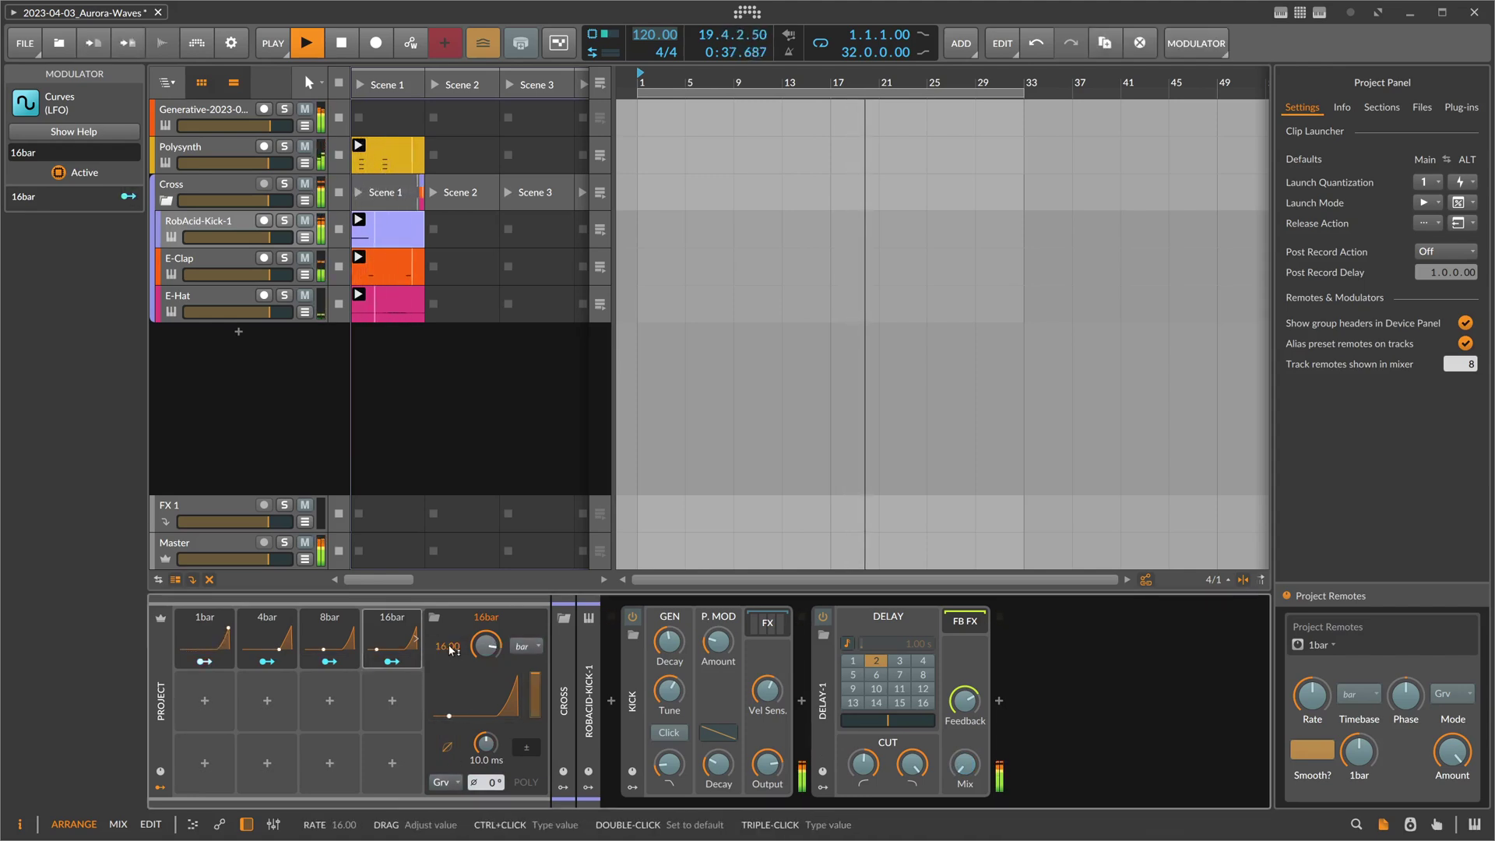
# Start the 16bar curve's rise at three quarters of its cycle and map the 16bar modulator to the 8bar modulator's Amount.
pyautogui.click(476, 685)
pyautogui.click(499, 555)
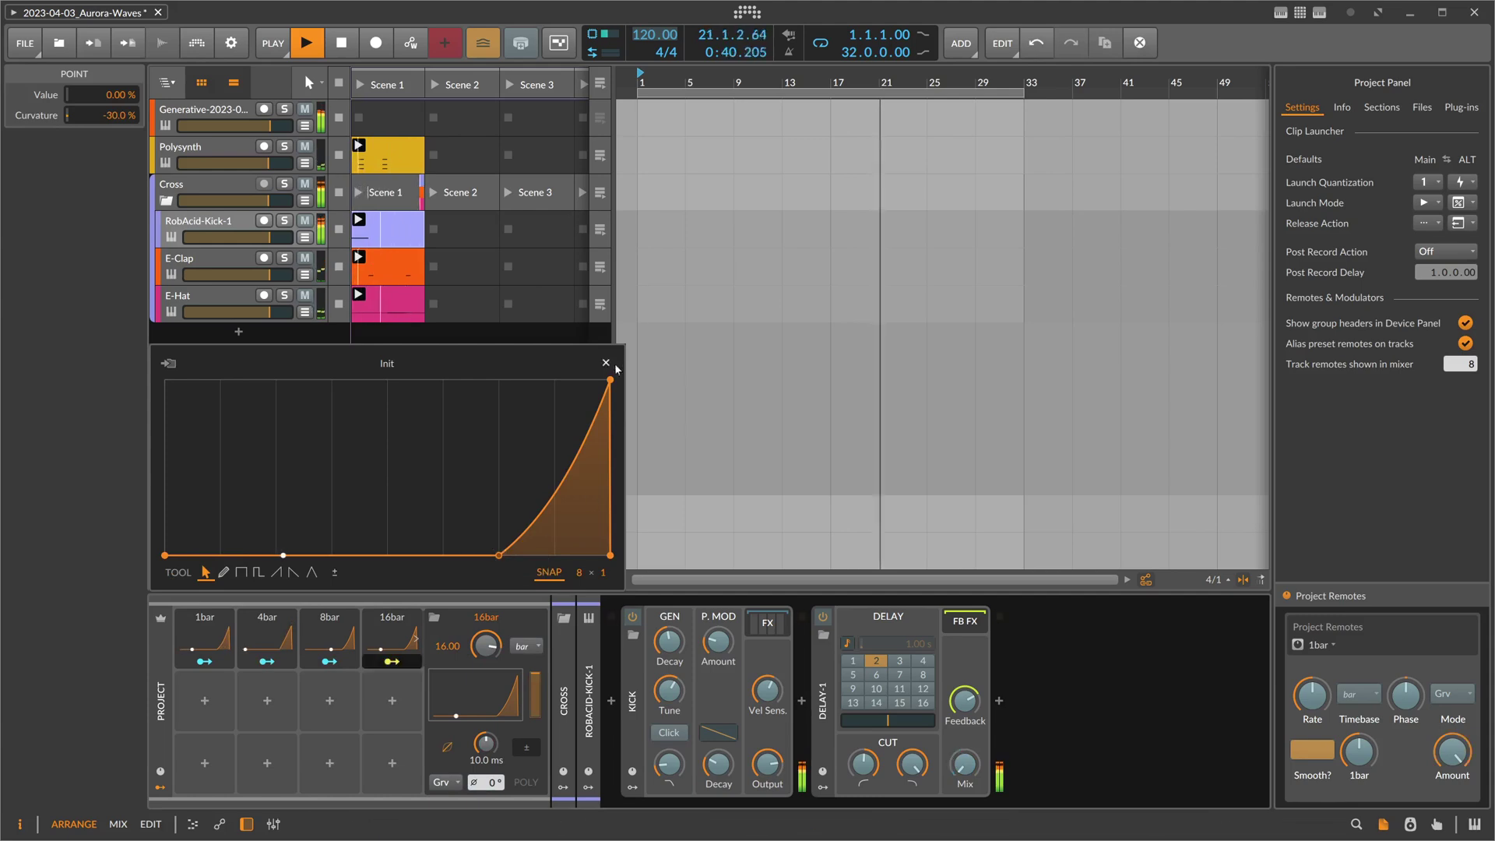
pyautogui.click(352, 658)
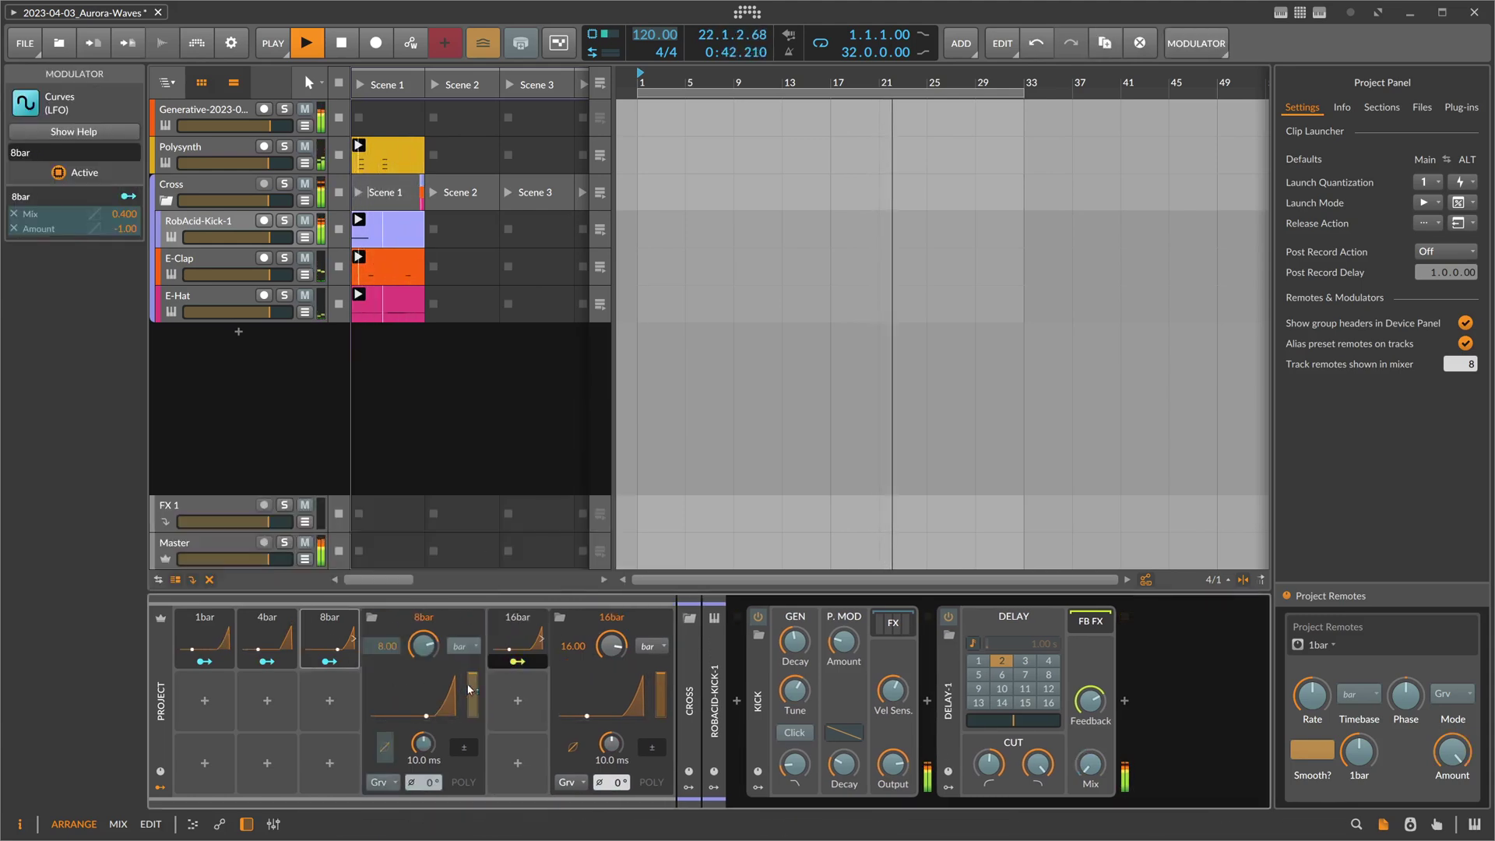
pyautogui.moveTo(517, 662); pyautogui.dragTo(473, 694)
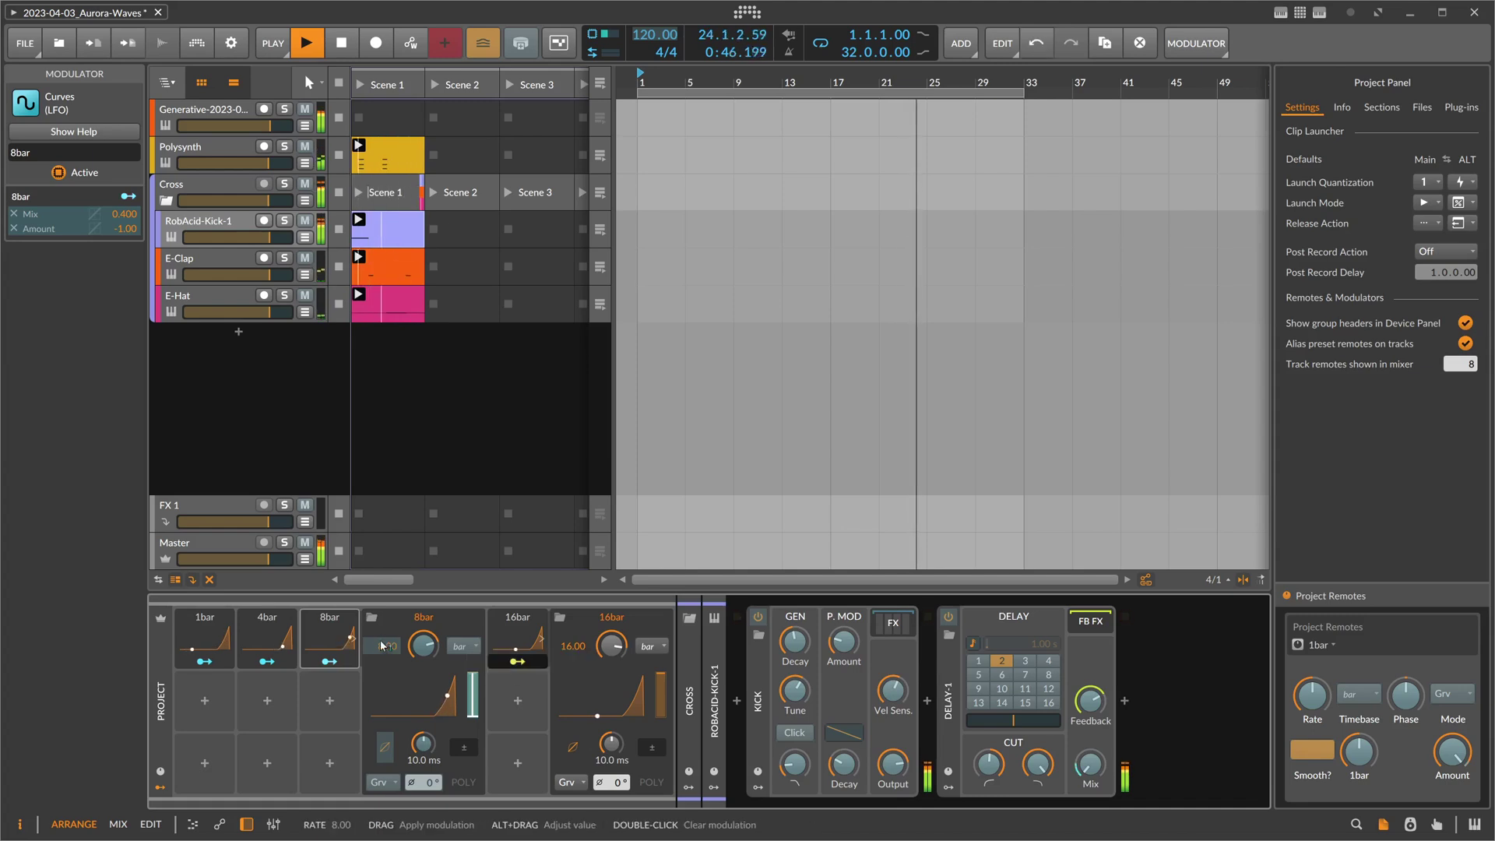
pyautogui.click(517, 661)
pyautogui.click(366, 632)
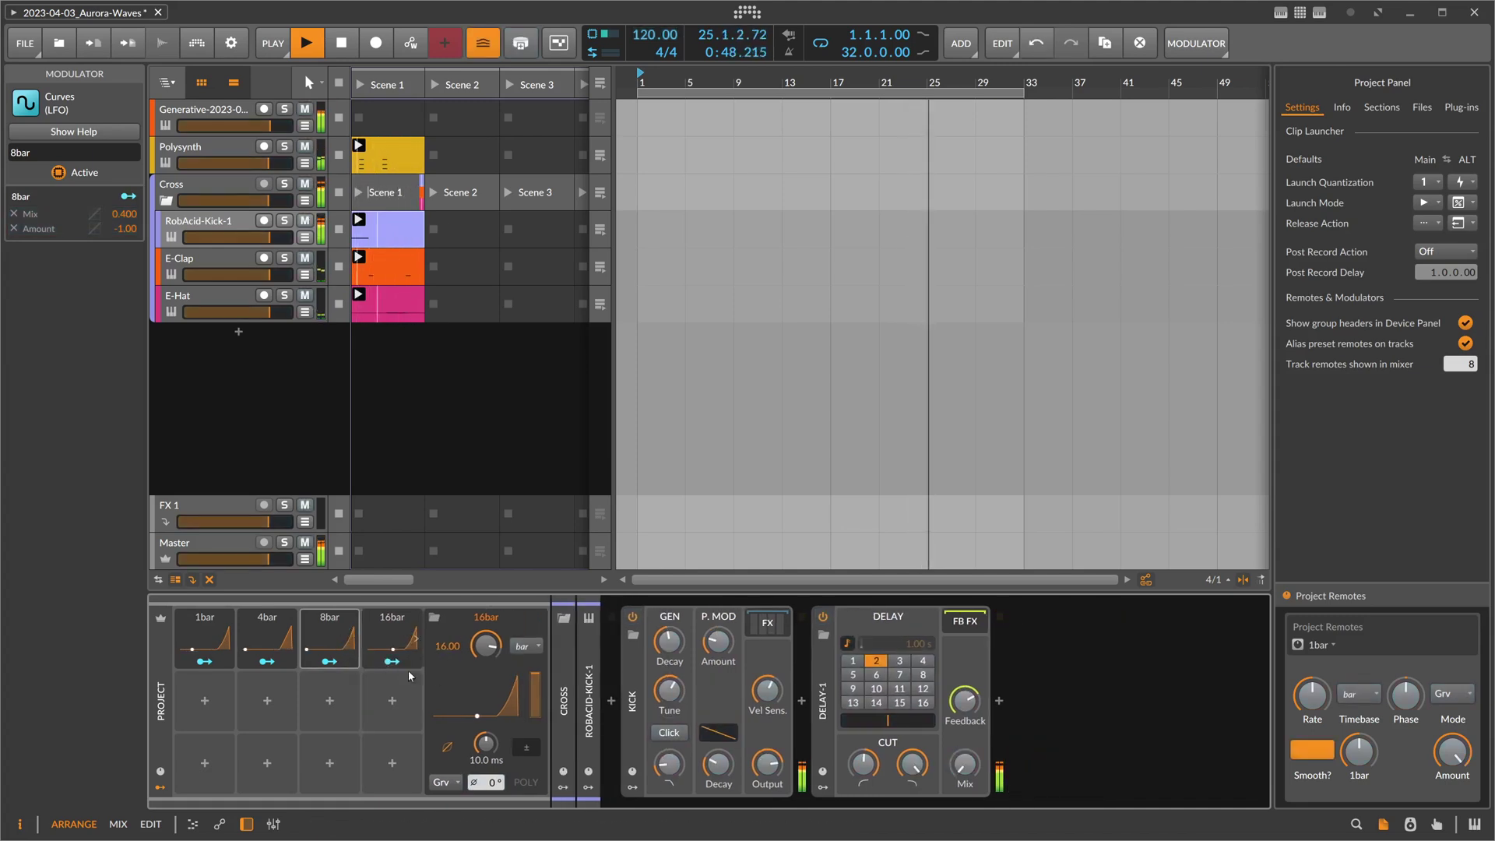
# Insert a Chain container at the very start of the Master track's device chain.
pyautogui.click(233, 545)
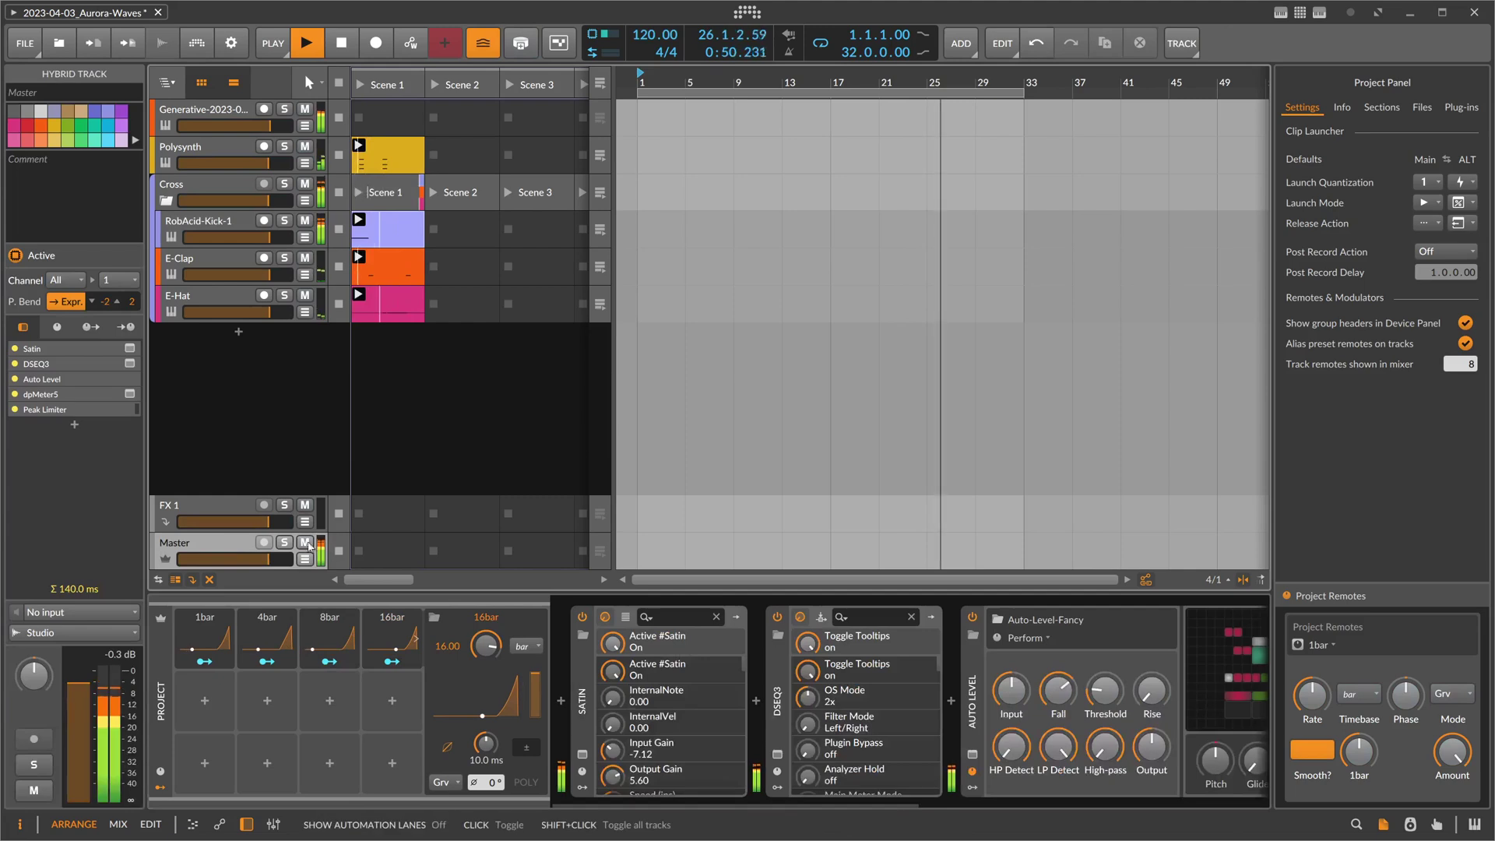
pyautogui.click(558, 708)
pyautogui.write('chain')
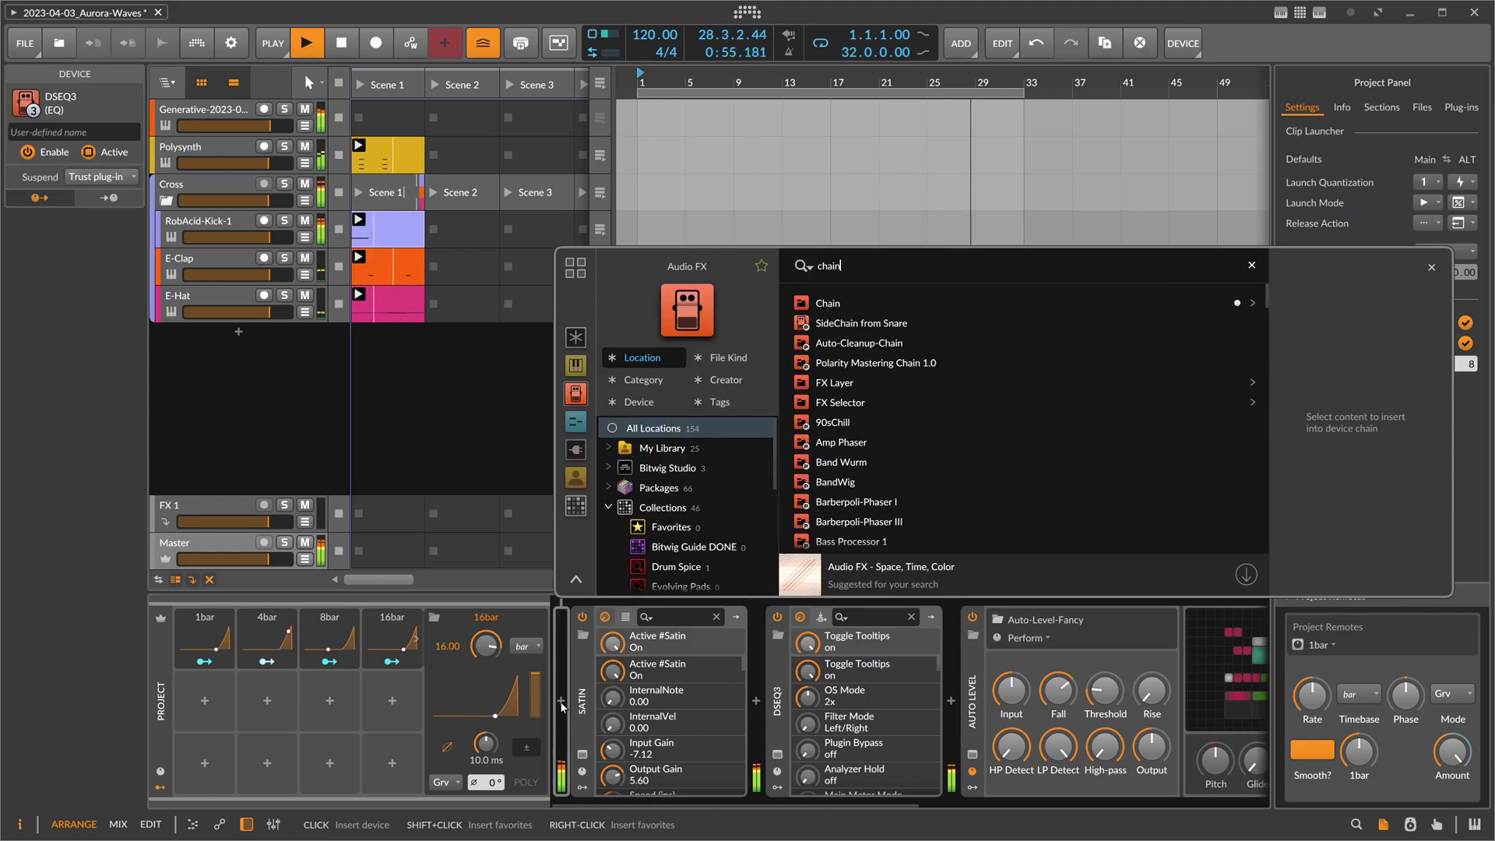
pyautogui.press('Down')
pyautogui.press('Return')
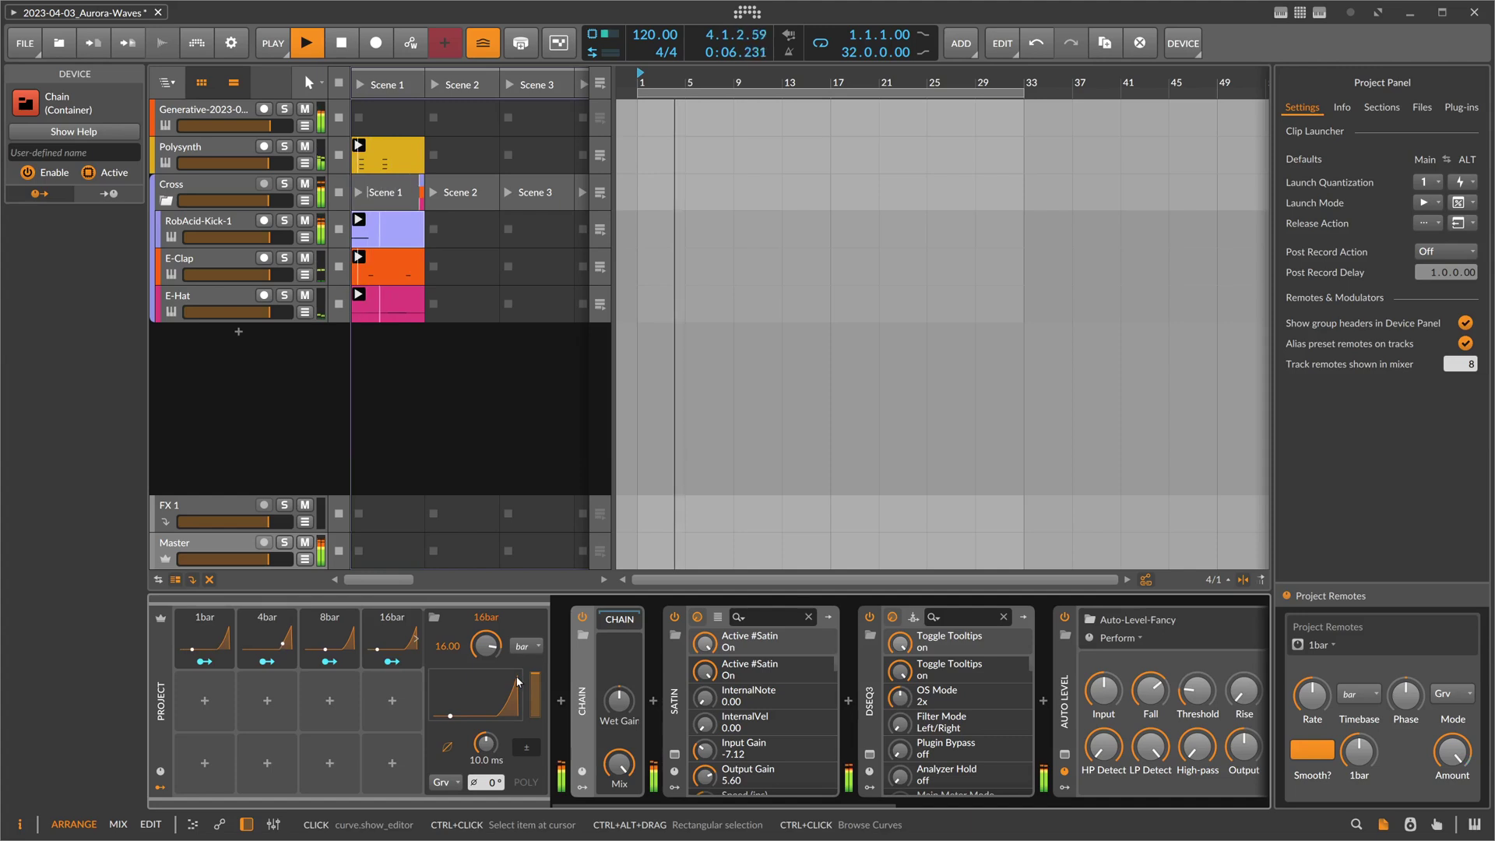
# Add a Macro modulator to the project slot below the 16bar Curves modulator and name it "16bar".
pyautogui.click(392, 700)
pyautogui.write('mac')
pyautogui.press('Down')
pyautogui.press('Return')
pyautogui.click(402, 661)
pyautogui.click(392, 661)
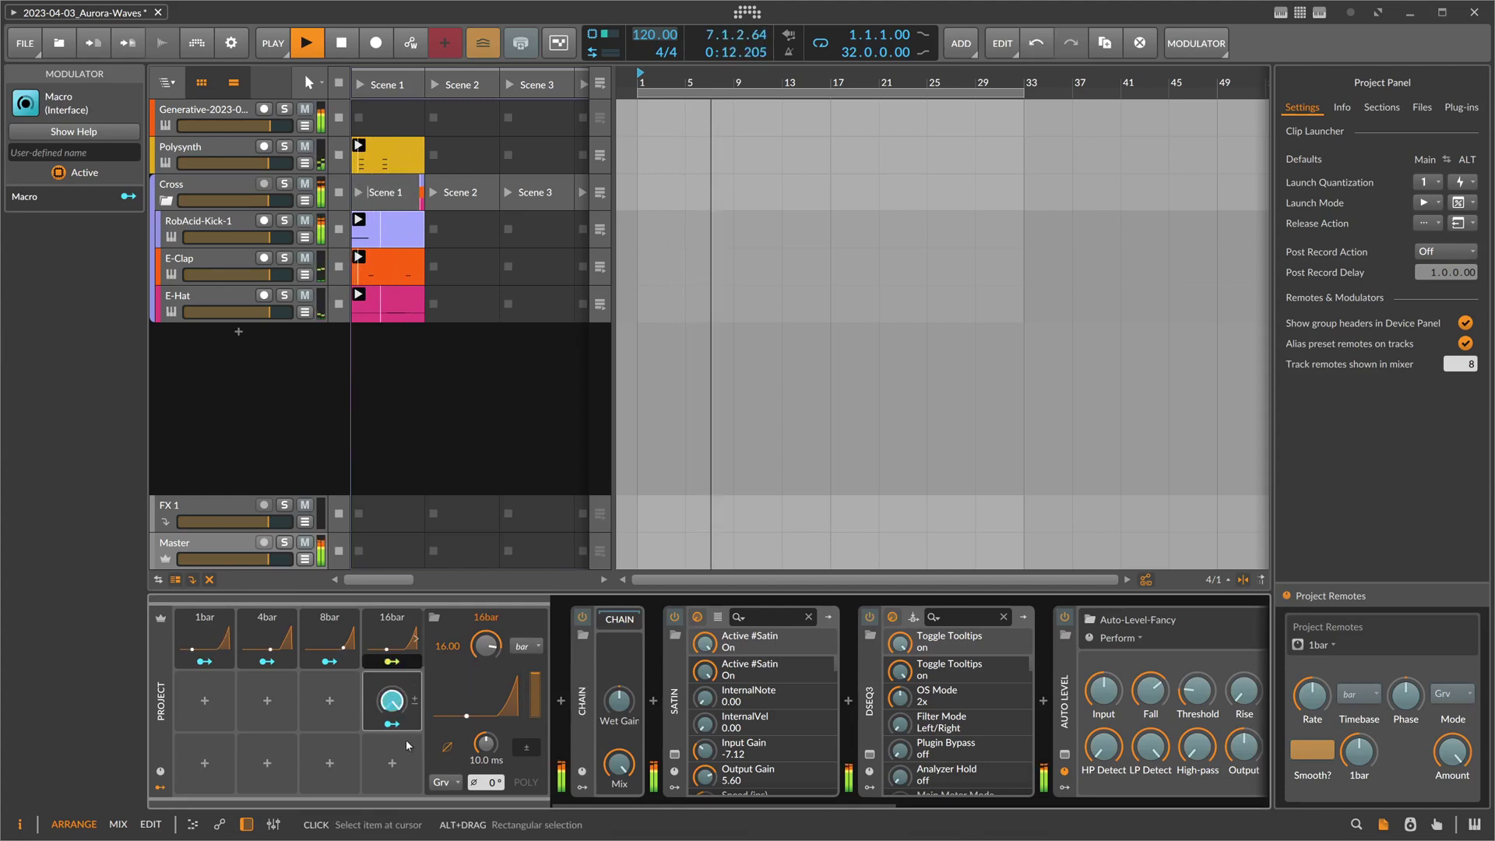
pyautogui.click(392, 664)
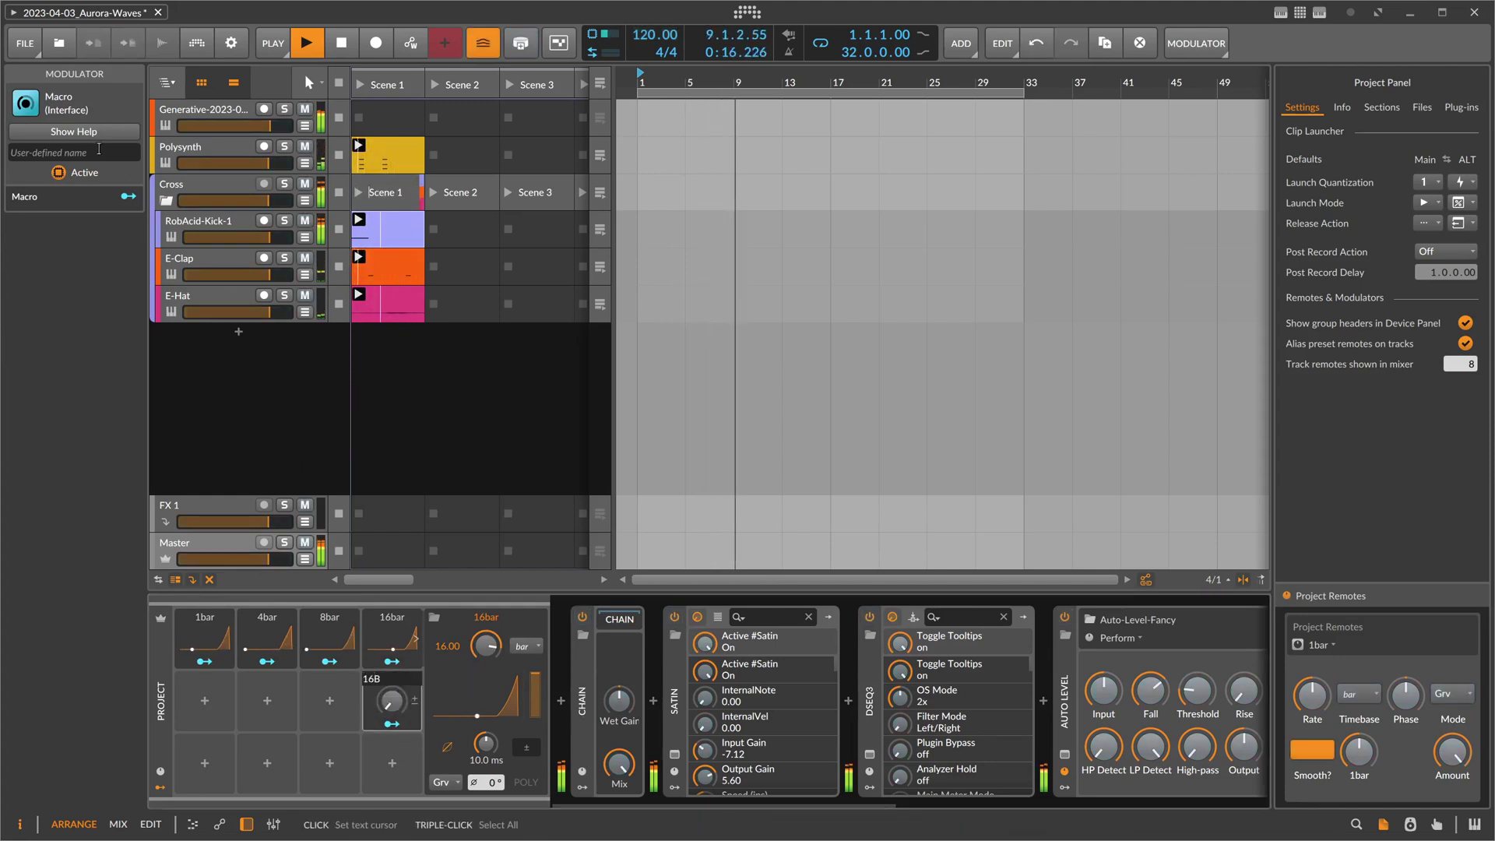
pyautogui.press('Return')
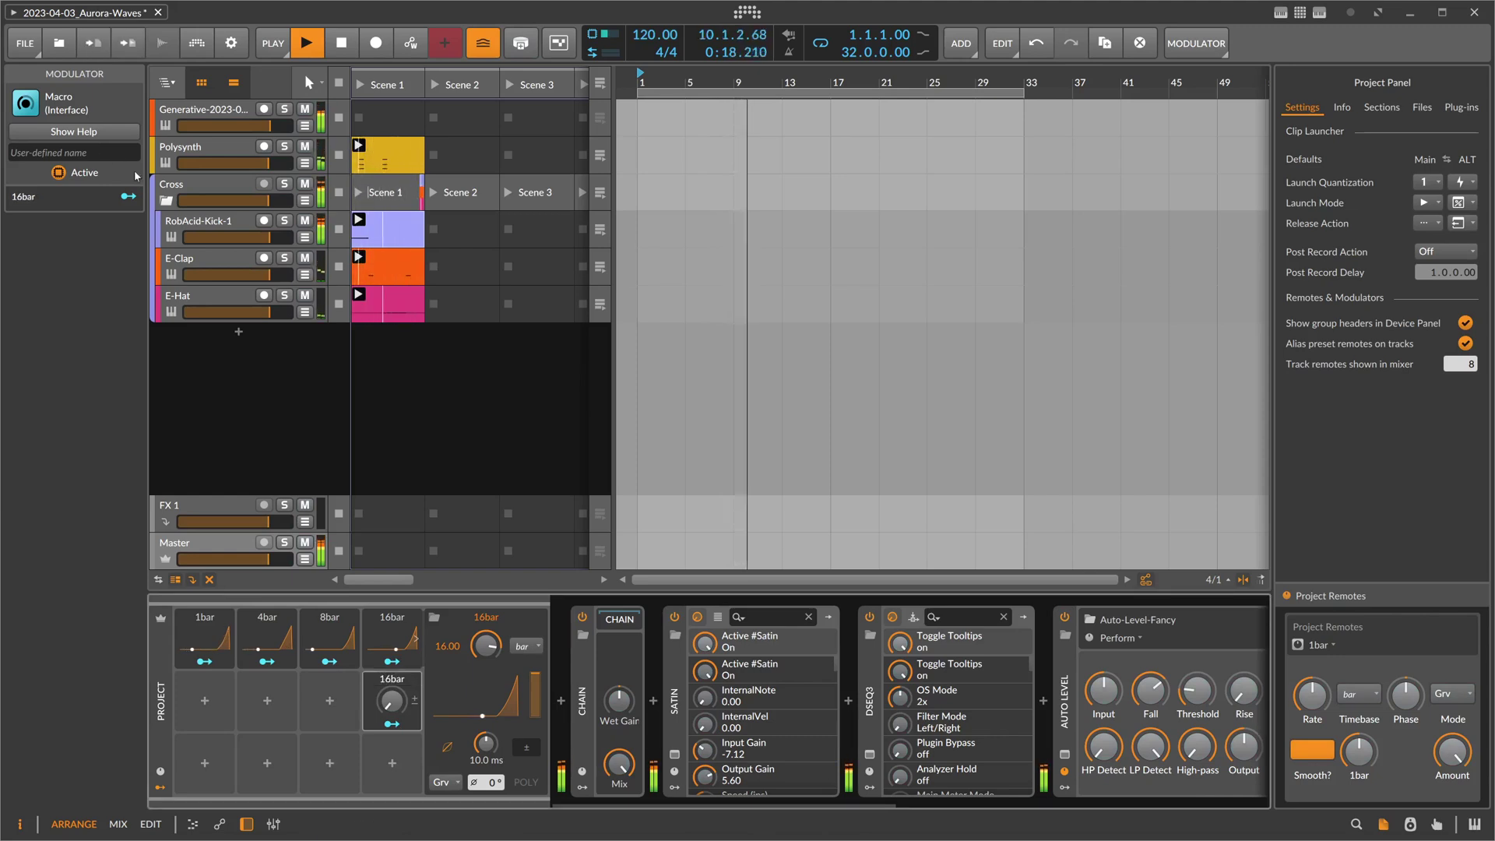
# Turn up the 16bar macro and map it to the Chain's Mix with a modulation of 1.000.
pyautogui.moveTo(401, 709); pyautogui.dragTo(401, 692)
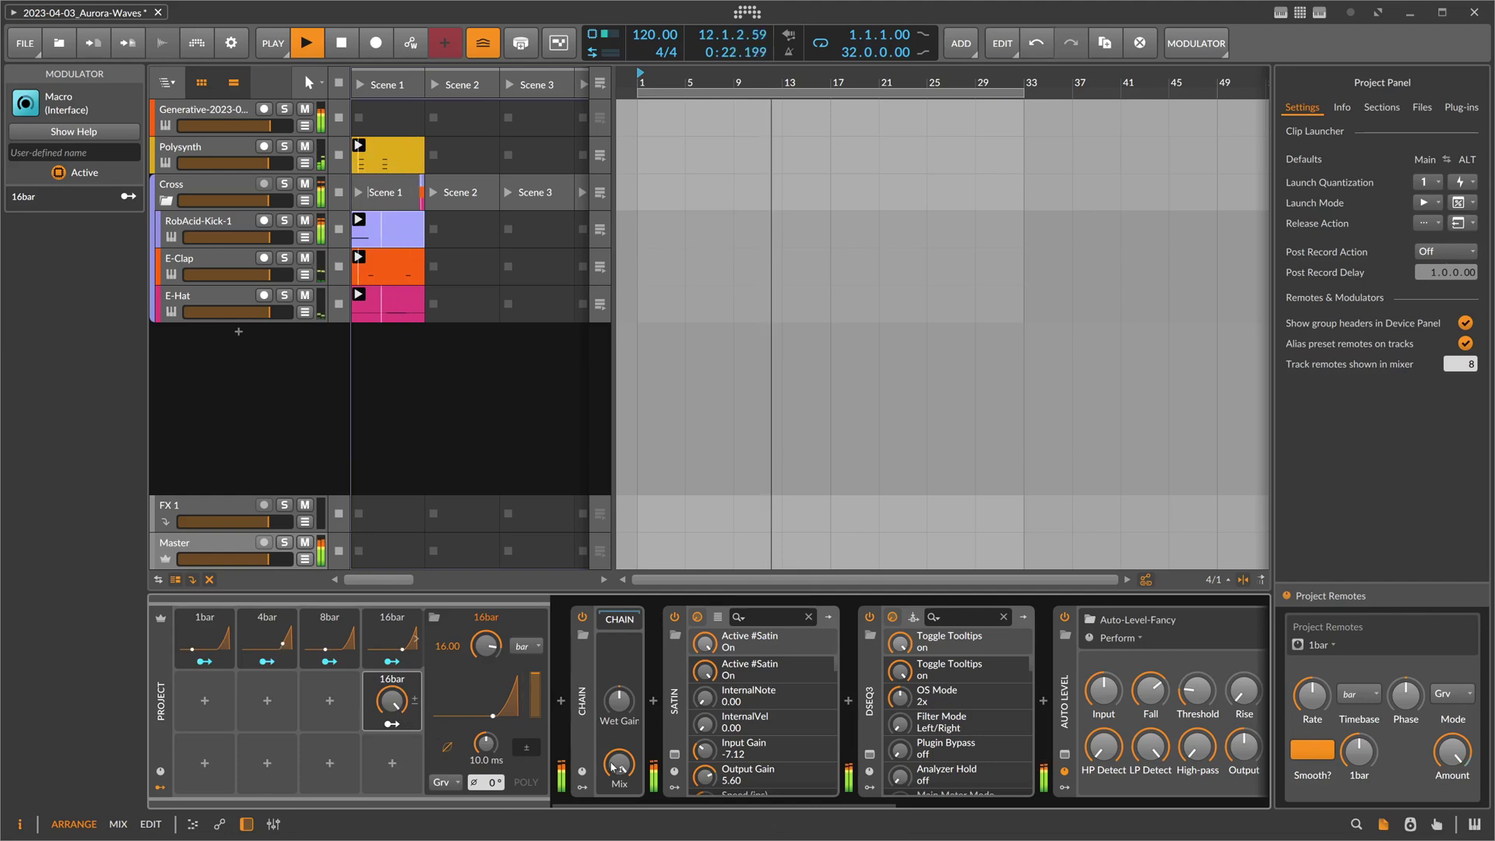
pyautogui.click(391, 724)
pyautogui.moveTo(619, 765); pyautogui.dragTo(619, 662)
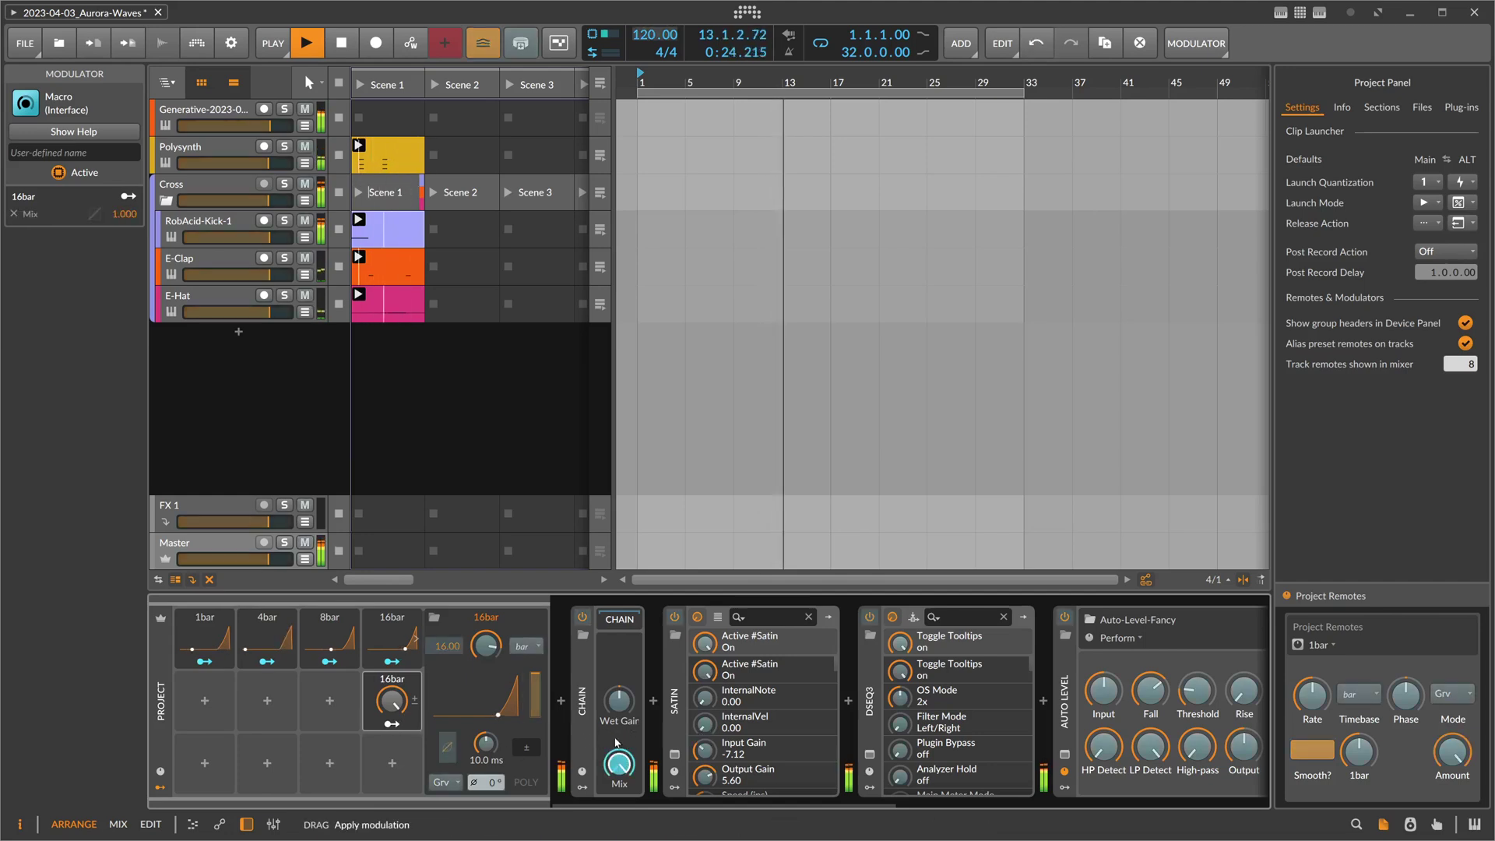
# Insert a Phaser+ inside the Chain, enable its Manual Override and choose the Barber ↑ modulation curve.
pyautogui.click(653, 700)
pyautogui.write('ch')
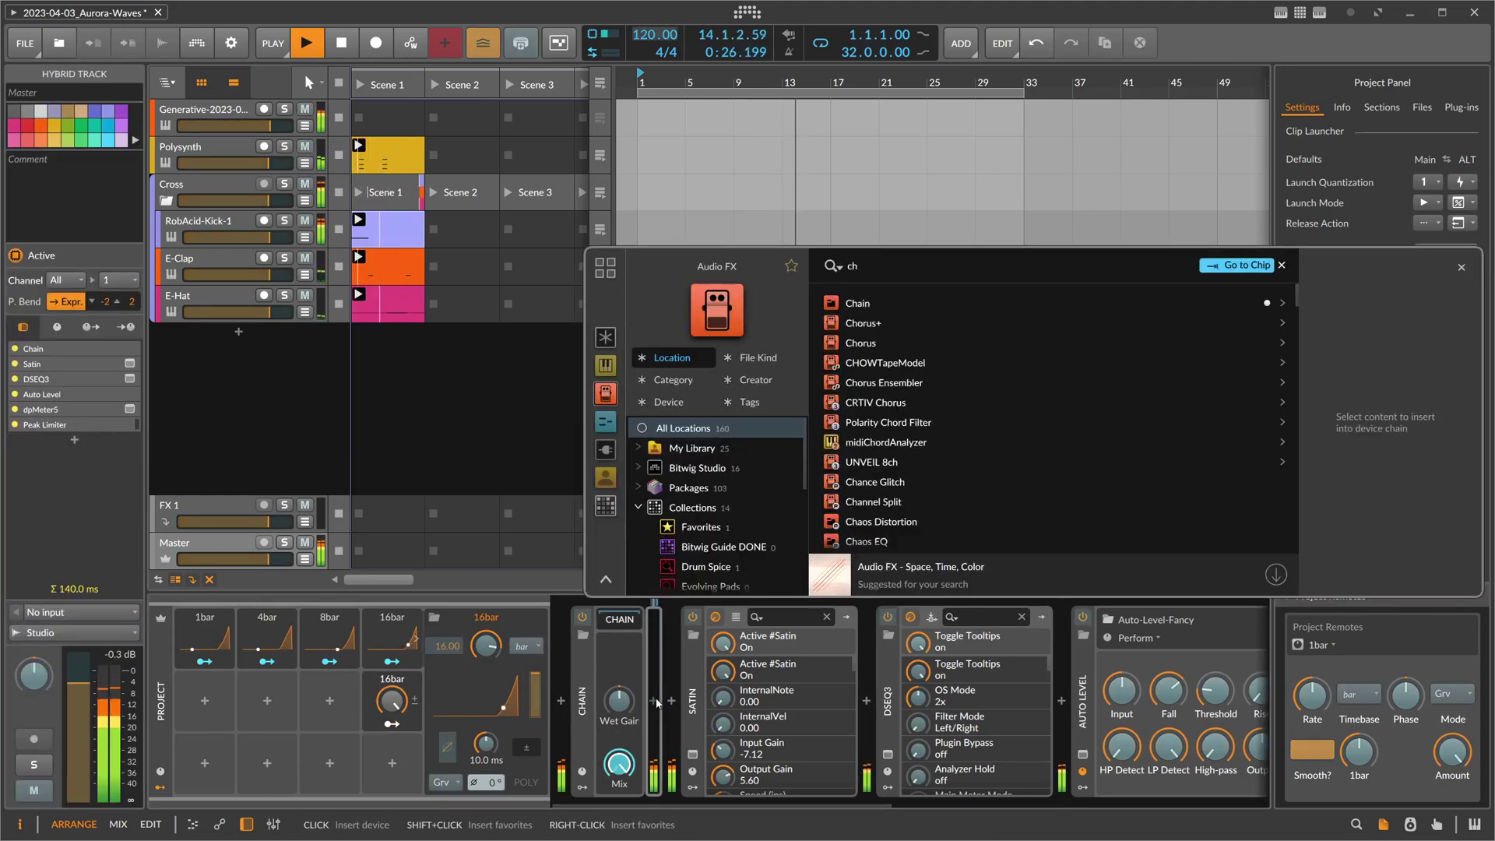
pyautogui.press('BackSpace')
pyautogui.write('phase')
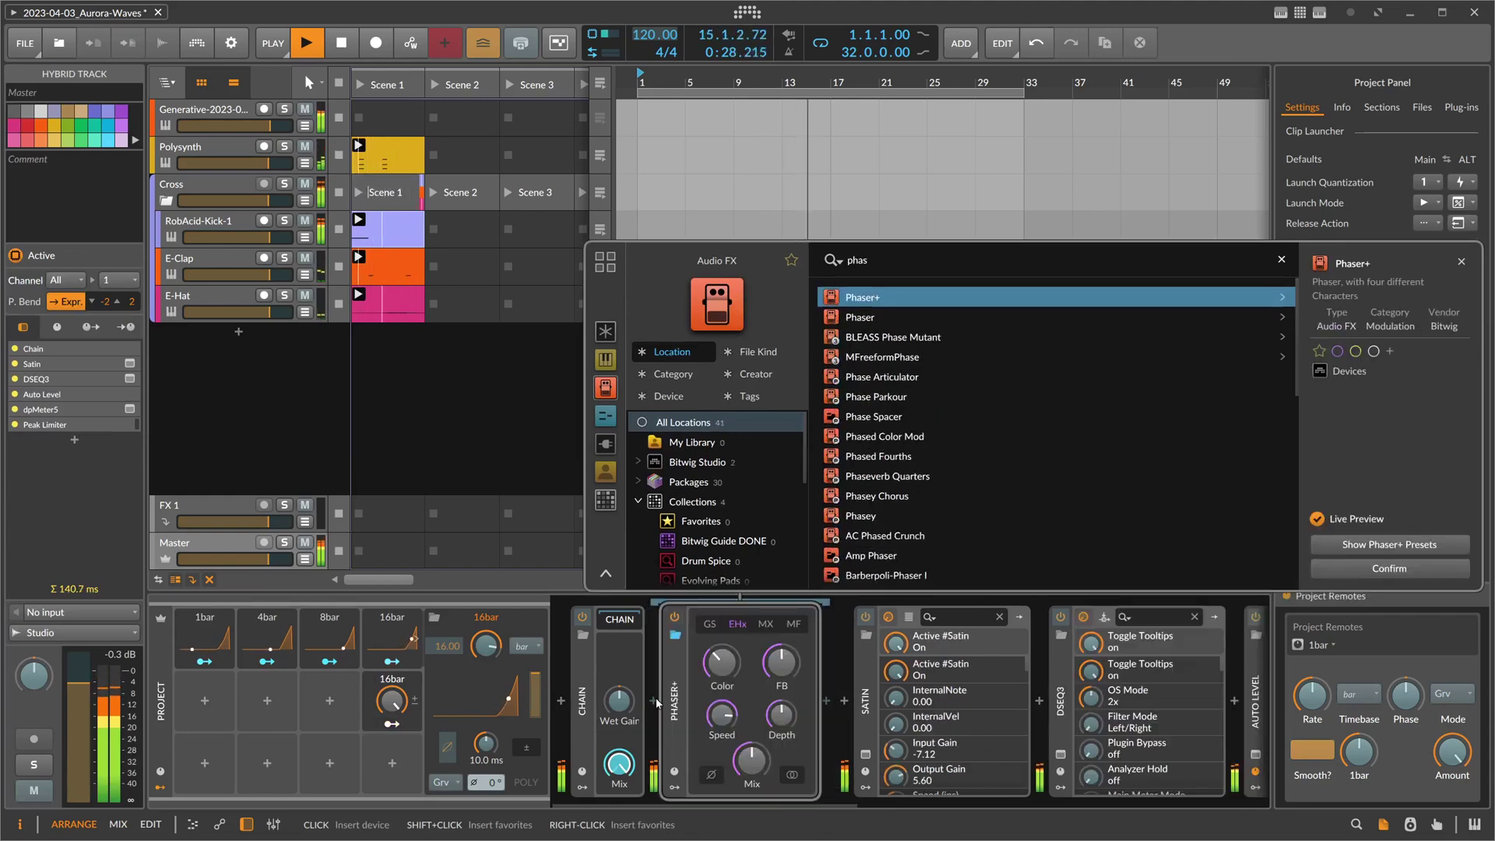
pyautogui.press('Return')
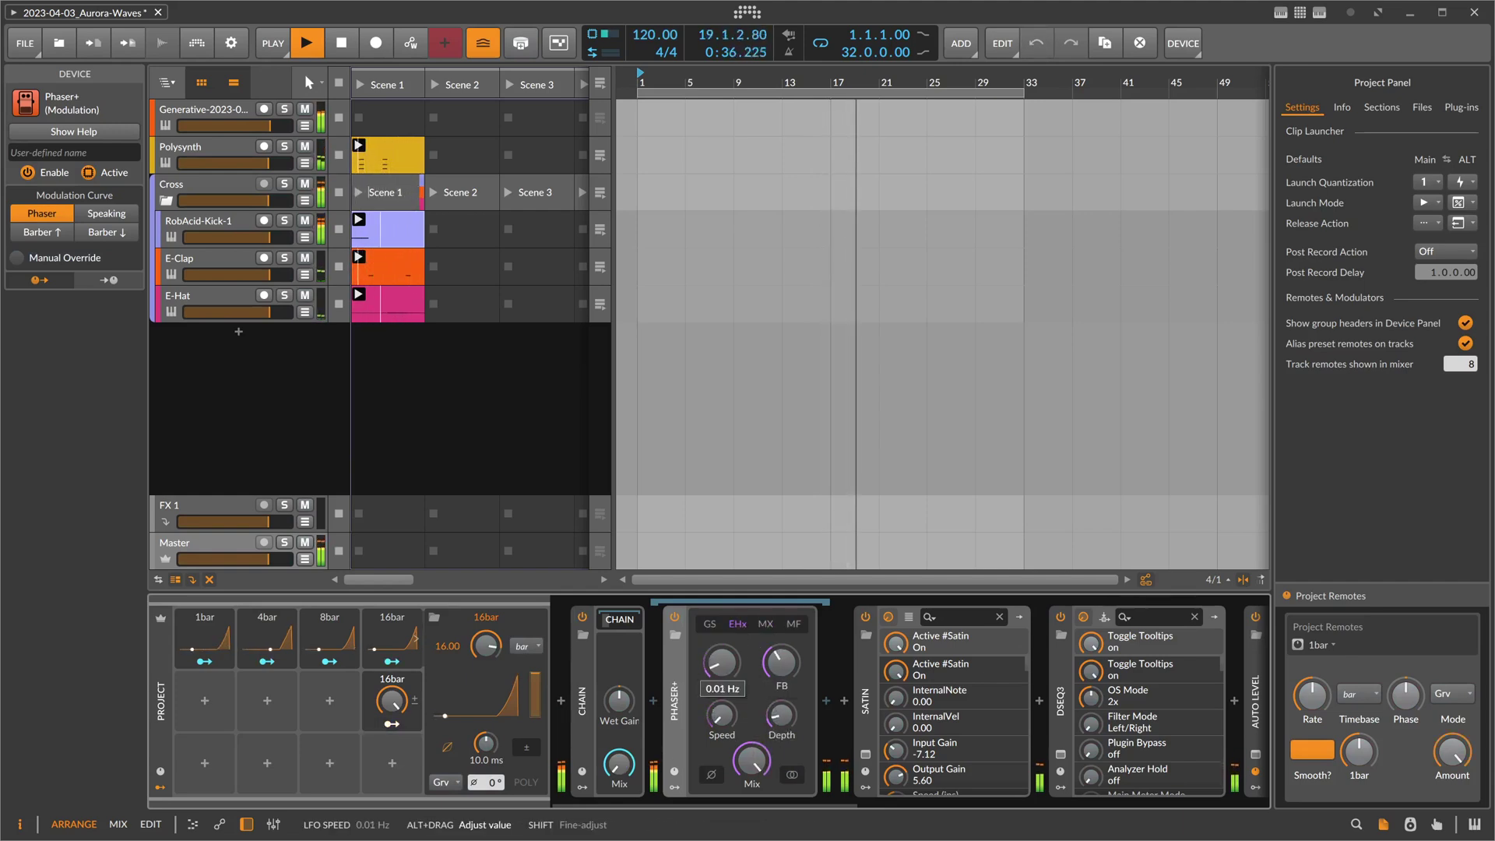
pyautogui.click(20, 257)
pyautogui.click(56, 237)
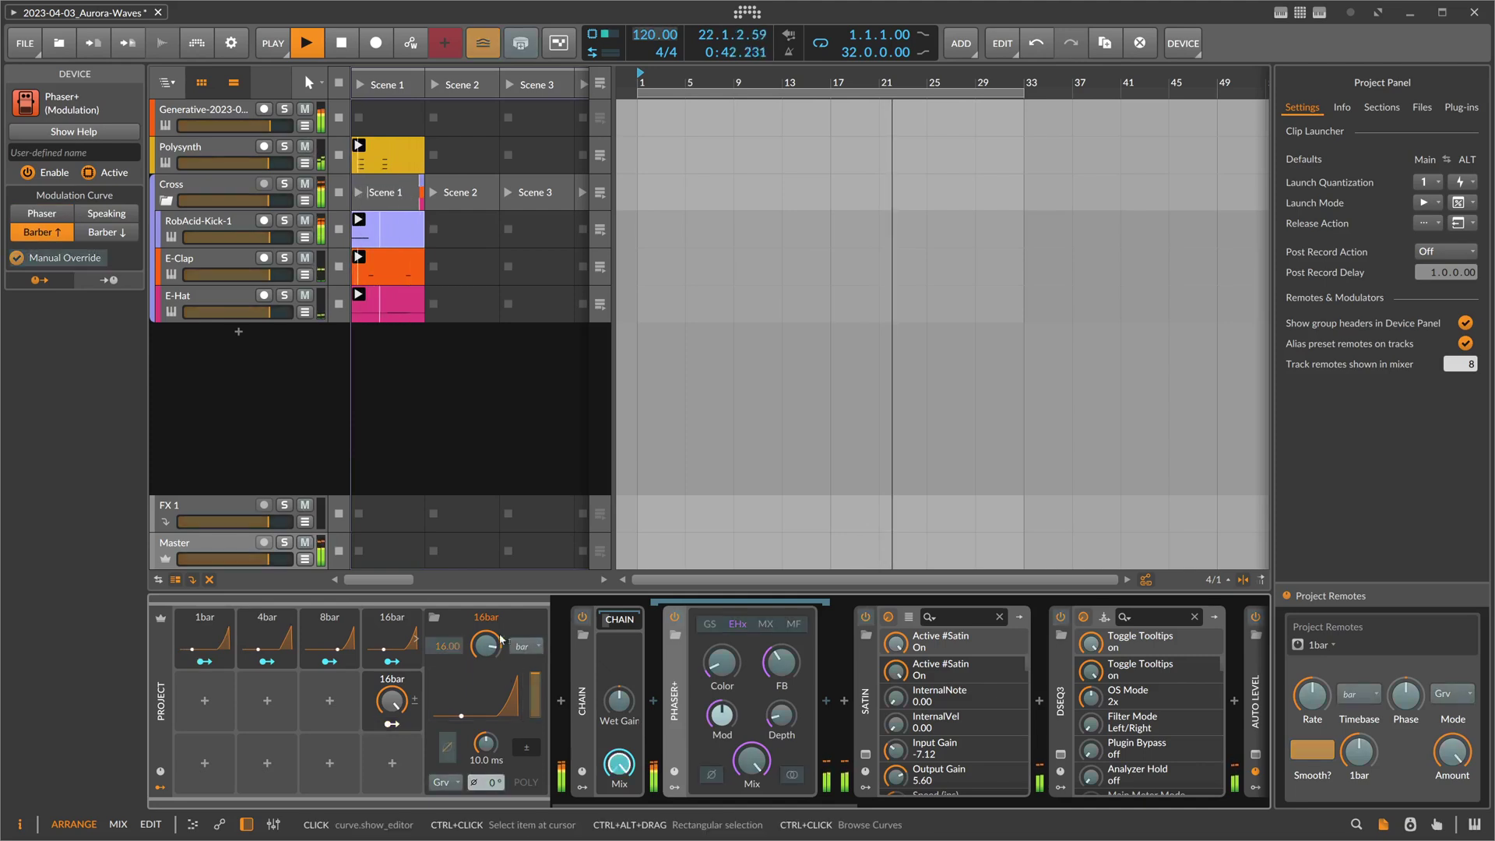
# Map the 16bar macro to Phaser+'s Color, FB and Mod, with Mod at about 92 %, and sweep the macro to test it.
pyautogui.moveTo(727, 663); pyautogui.dragTo(726, 657)
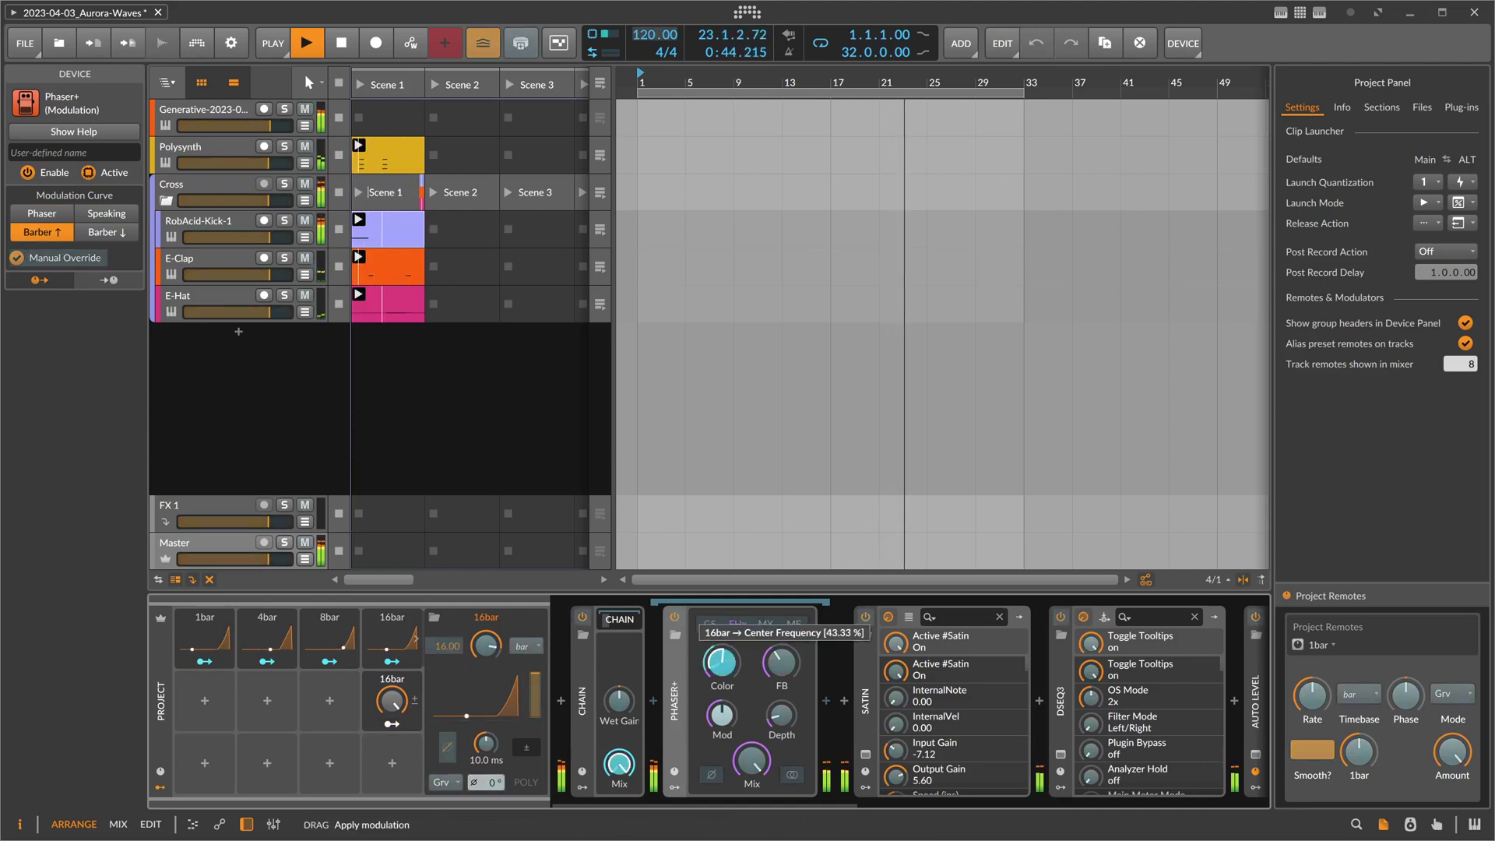
pyautogui.moveTo(727, 533); pyautogui.dragTo(727, 532)
pyautogui.moveTo(781, 666); pyautogui.dragTo(782, 627)
pyautogui.moveTo(722, 715)
pyautogui.mouseDown()
pyautogui.moveTo(722, 687)
pyautogui.moveTo(722, 709)
pyautogui.mouseUp()
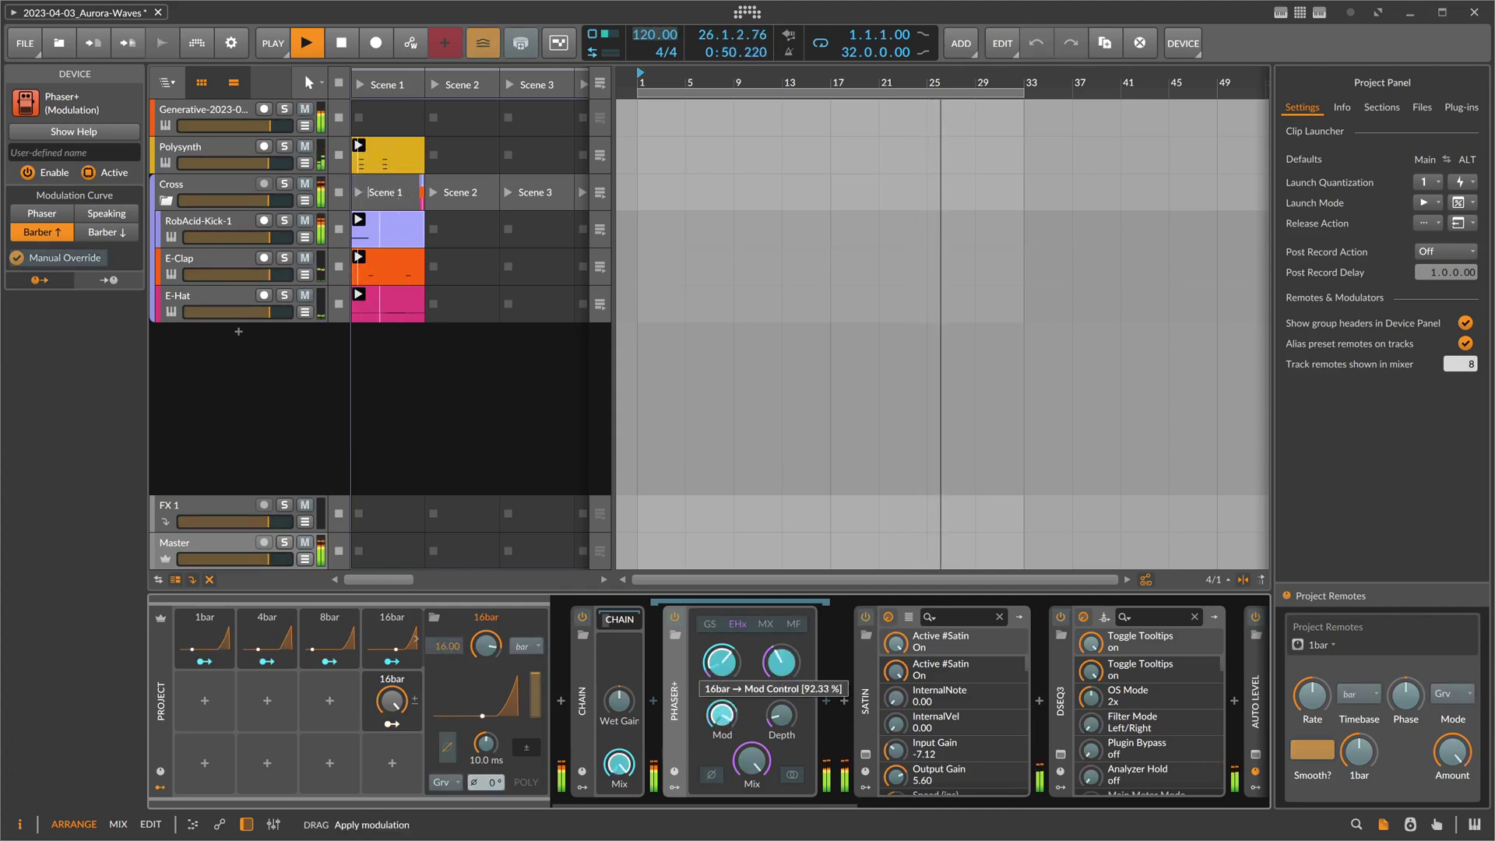
pyautogui.moveTo(722, 662); pyautogui.dragTo(722, 624)
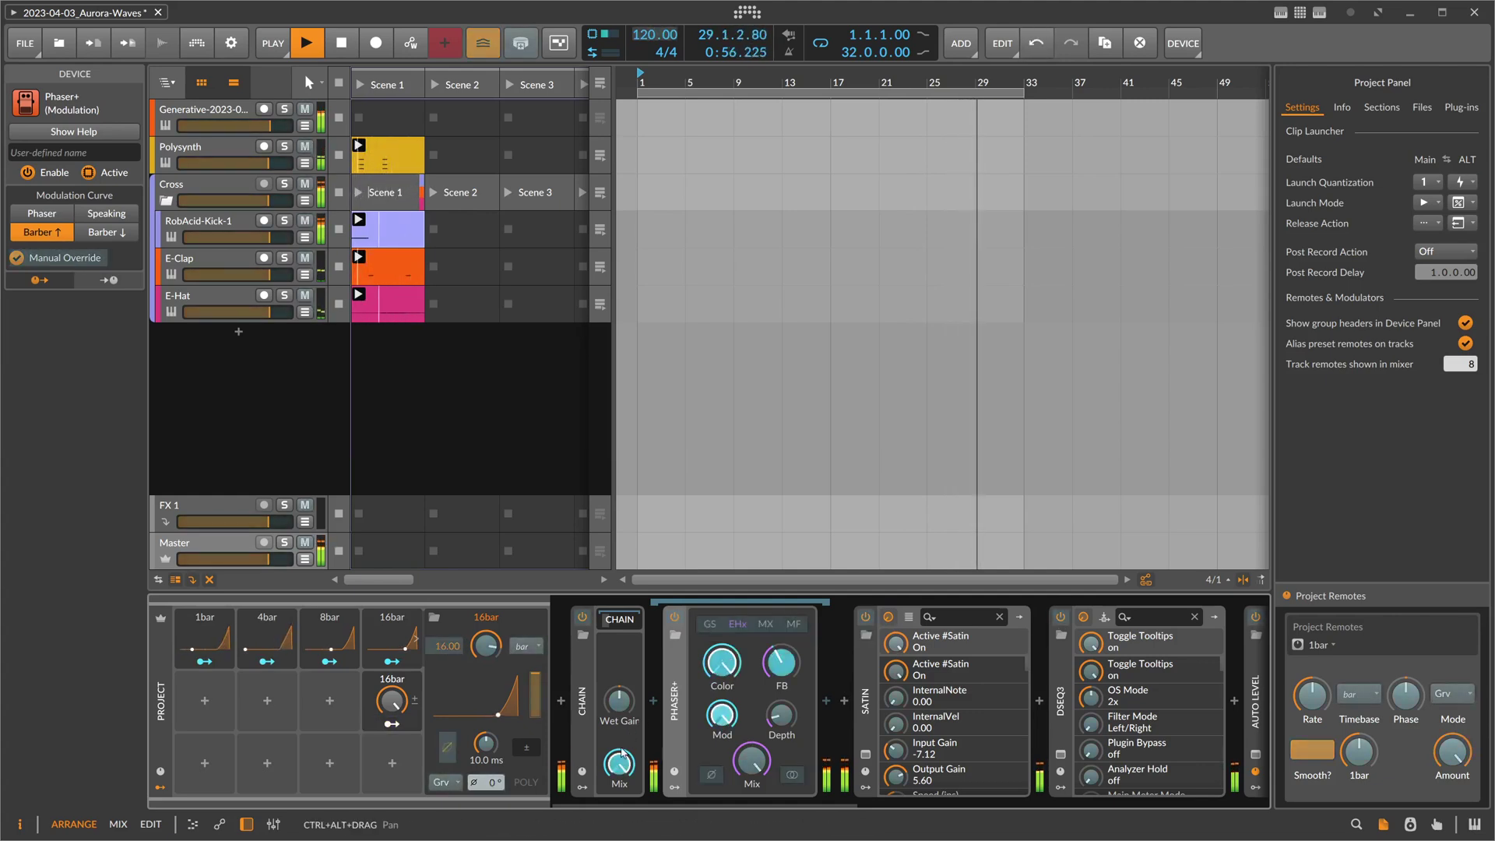
pyautogui.moveTo(394, 703); pyautogui.dragTo(393, 702)
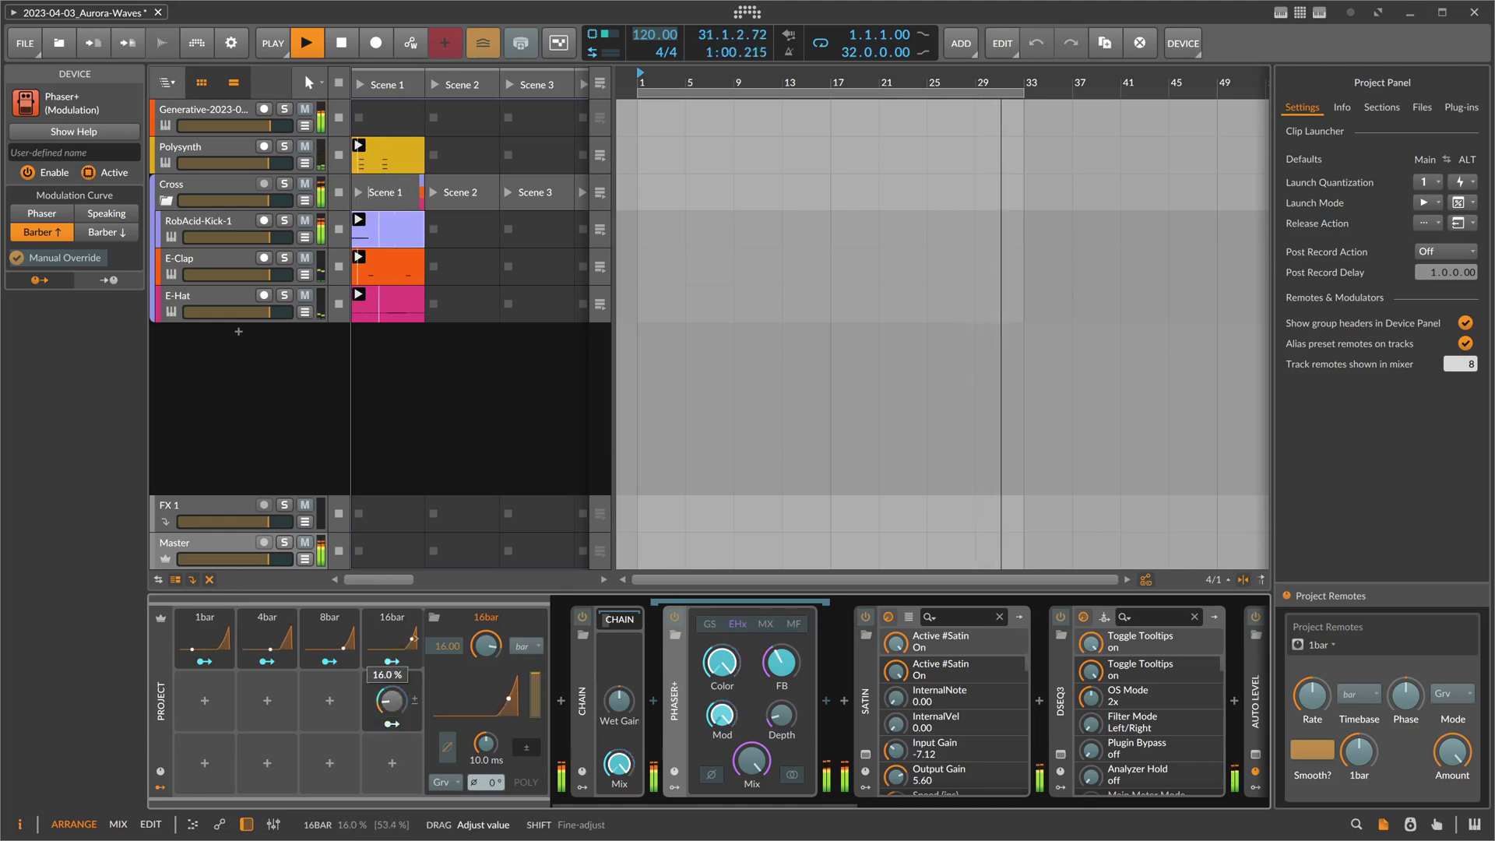
pyautogui.moveTo(393, 703); pyautogui.dragTo(394, 703)
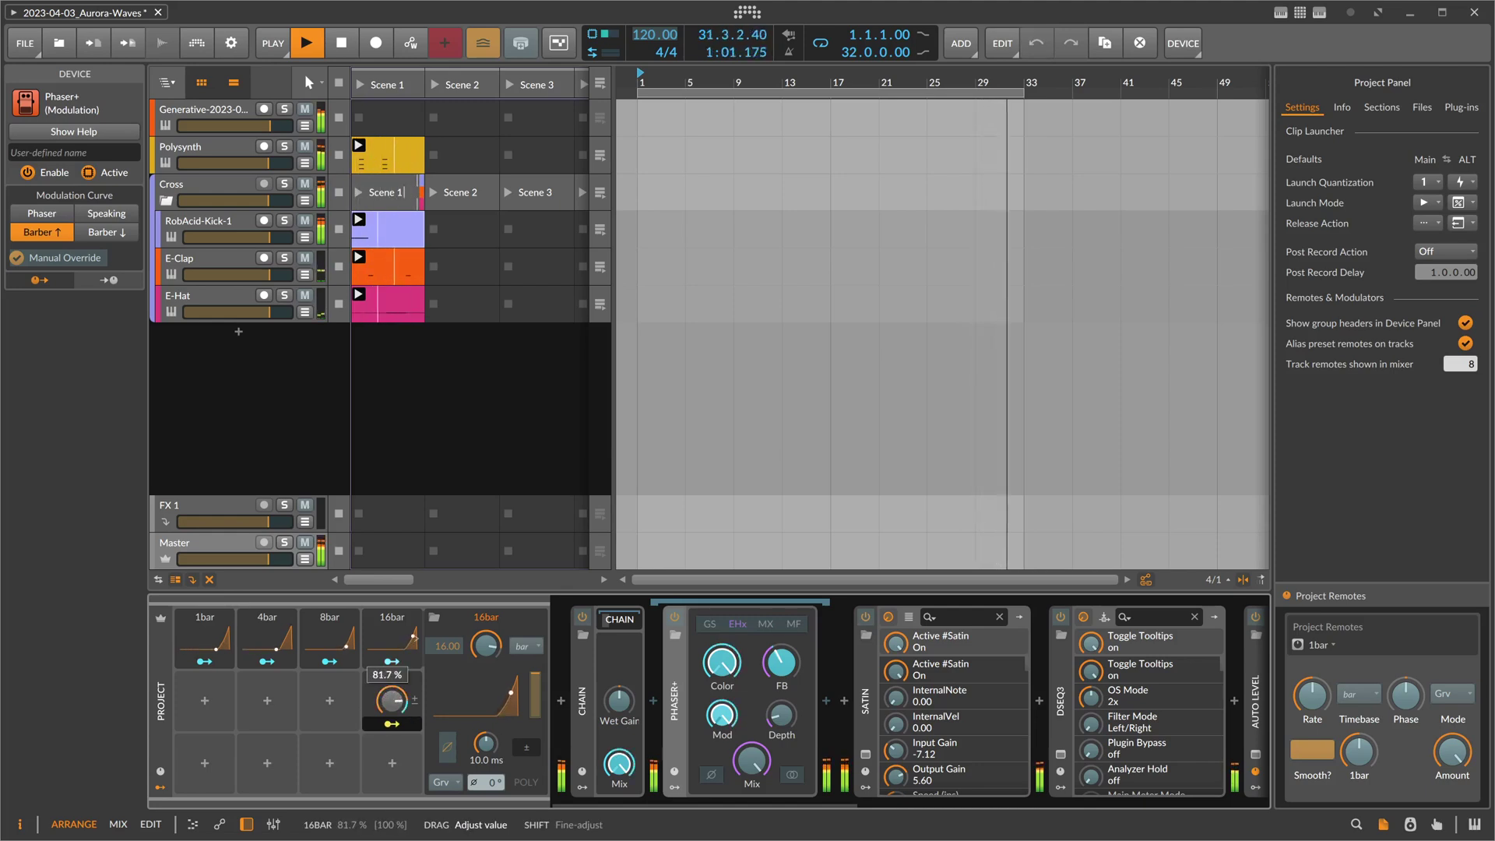
# Insert a Peak Limiter after Phaser+ inside the Chain.
pyautogui.click(828, 702)
pyautogui.write('peak')
pyautogui.press('Return')
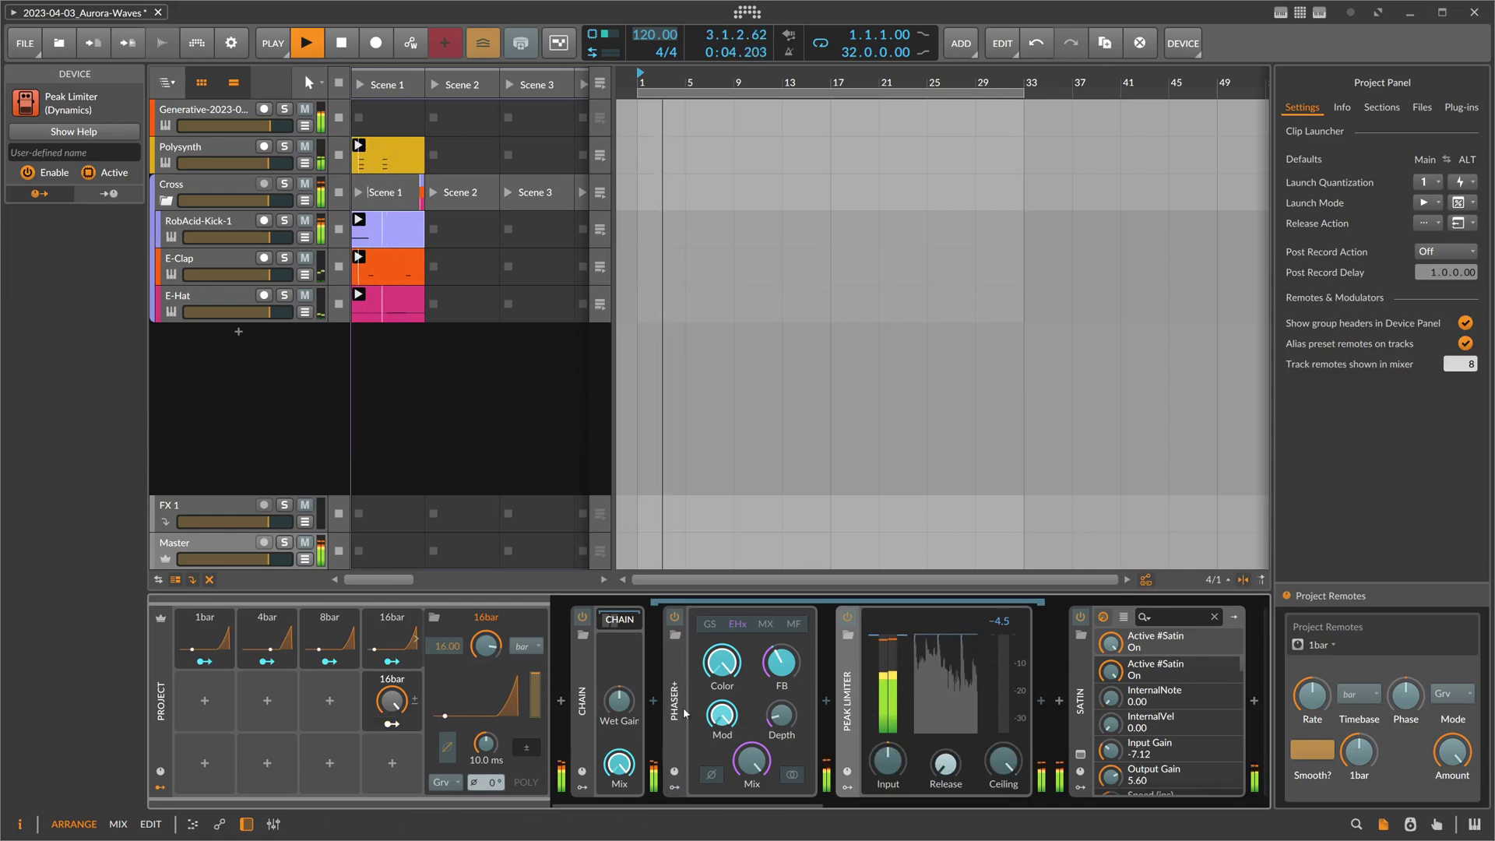
# Insert an EQ-2 before Phaser+ inside the Chain and set its low band to a low-cut shape at 74.6 Hz.
pyautogui.click(654, 704)
pyautogui.write('eq')
pyautogui.press('Down')
pyautogui.press('Down')
pyautogui.press('Return')
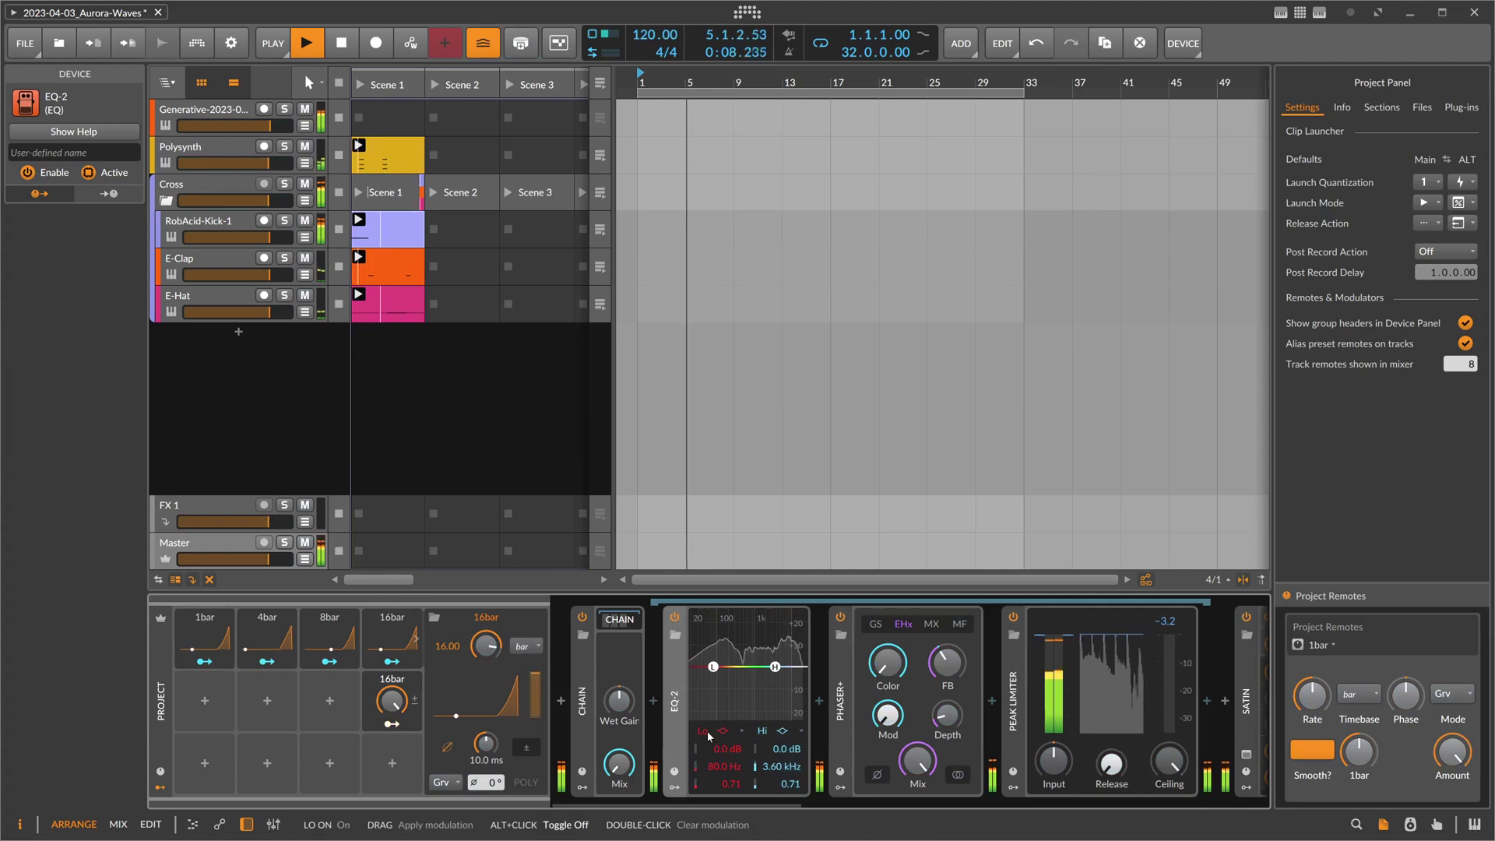
pyautogui.moveTo(725, 733)
pyautogui.mouseDown()
pyautogui.moveTo(725, 717)
pyautogui.moveTo(725, 737)
pyautogui.moveTo(737, 733)
pyautogui.mouseUp()
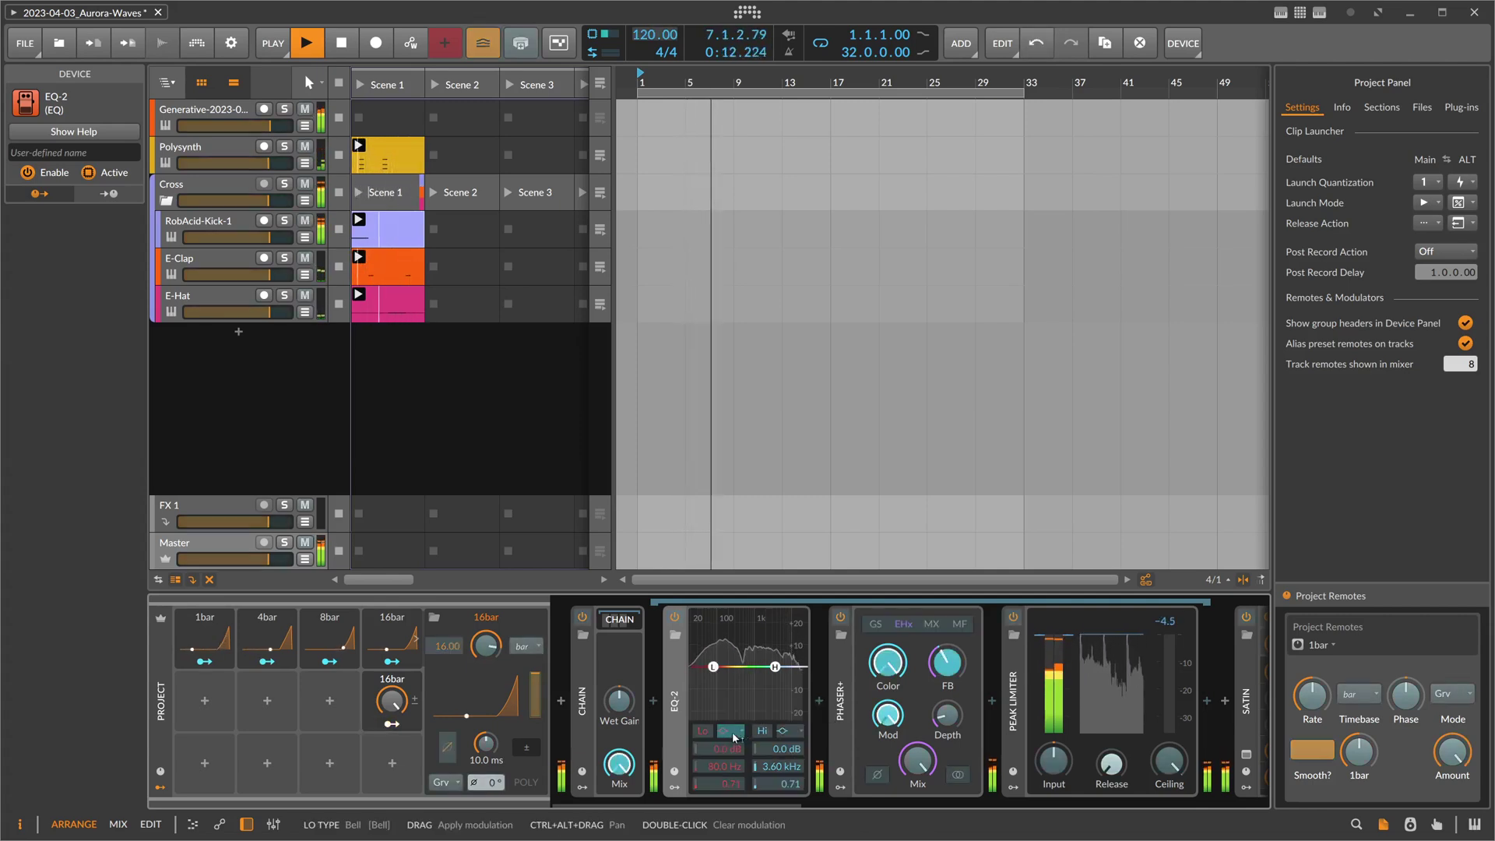
pyautogui.click(738, 733)
pyautogui.click(752, 767)
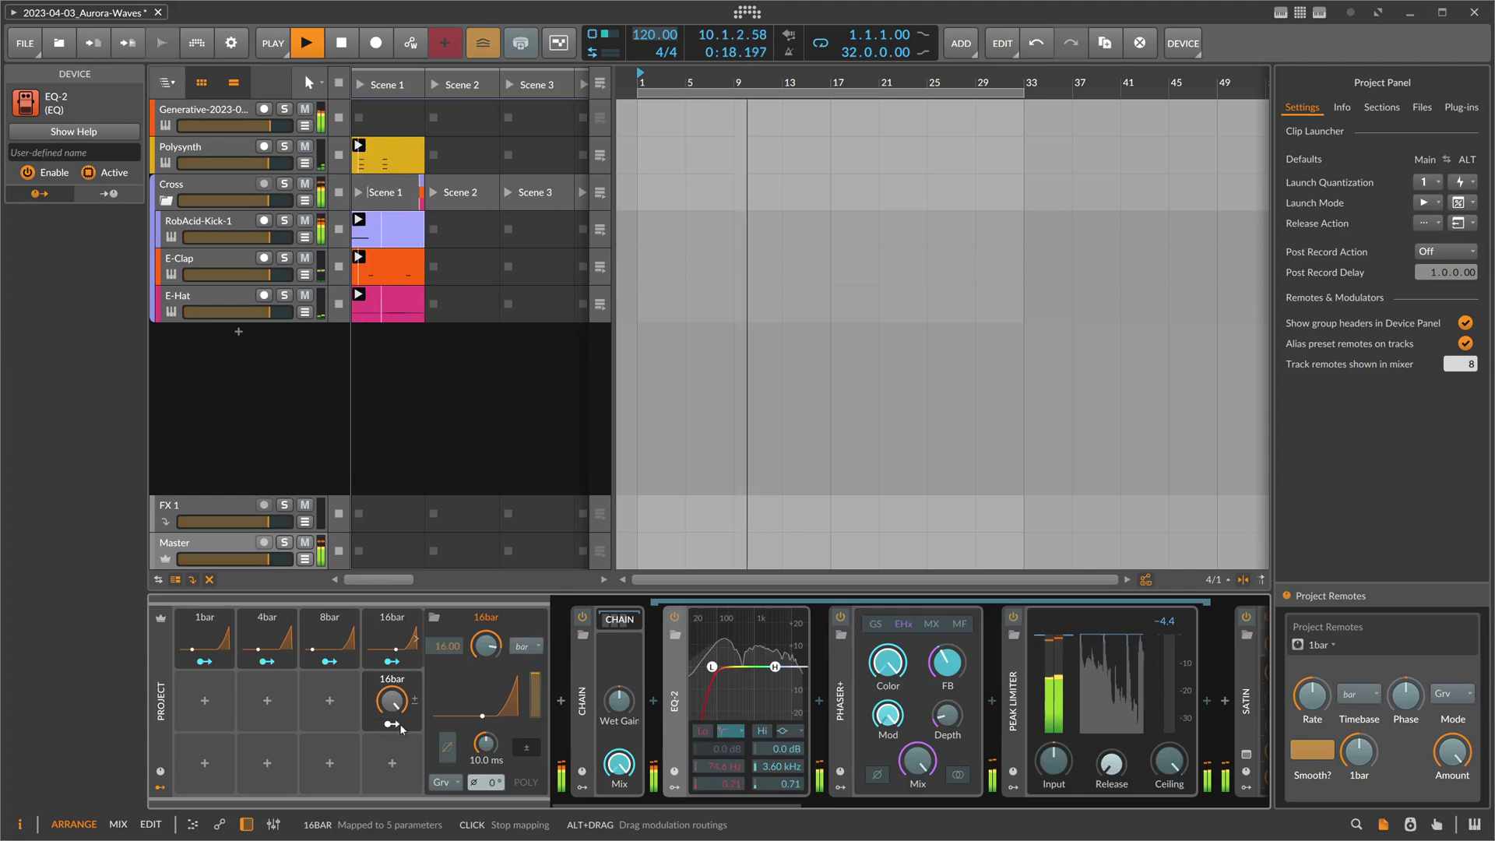
# Map the 16bar macro to EQ-2's low-band frequency, the Peak Limiter's Input, and Phaser+'s FB and Depth.
pyautogui.moveTo(720, 764); pyautogui.dragTo(720, 706)
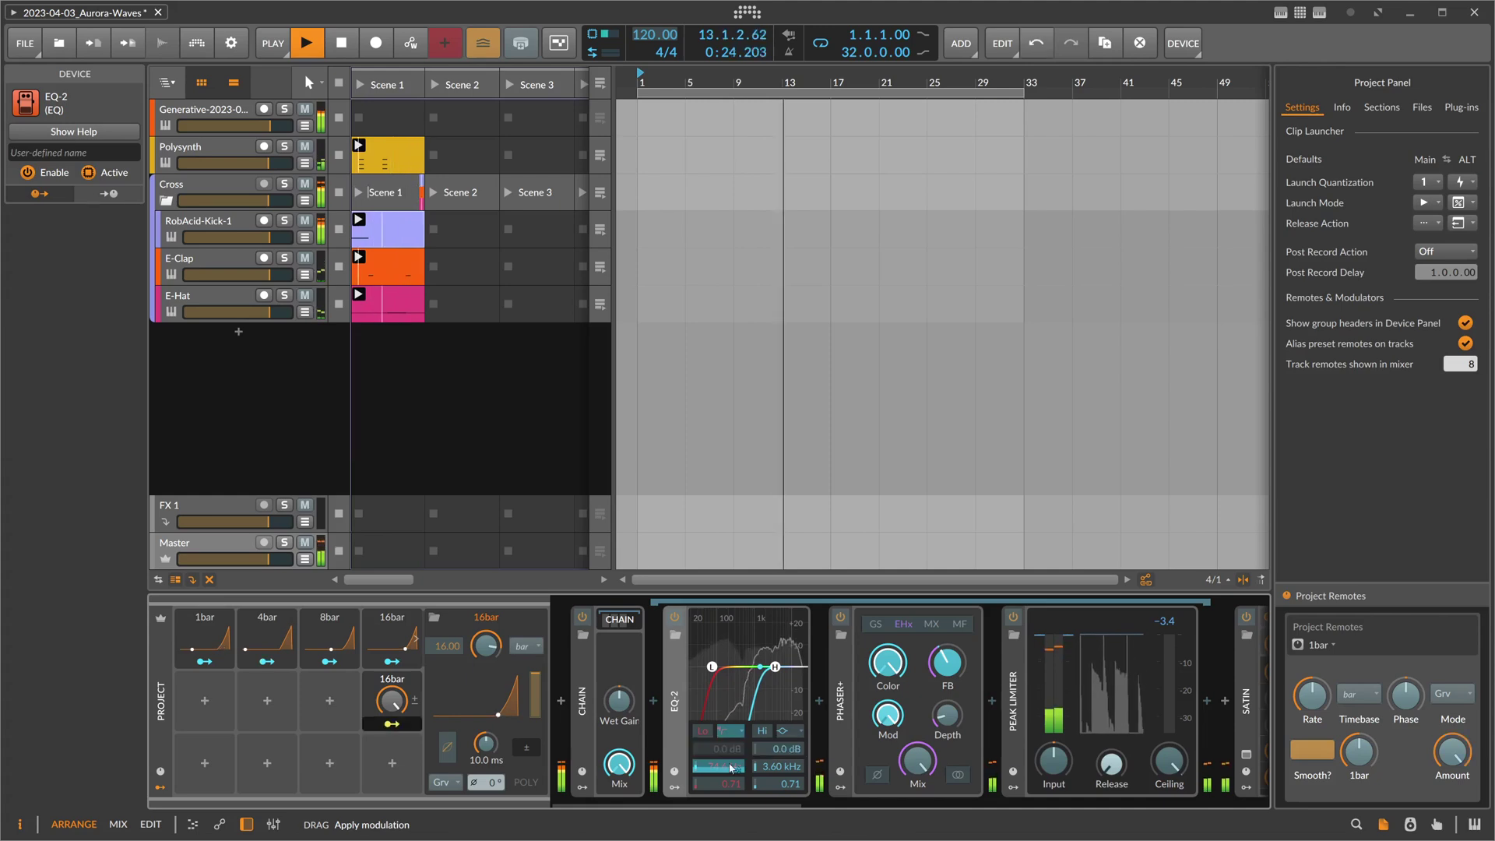
pyautogui.moveTo(1053, 759); pyautogui.dragTo(1054, 737)
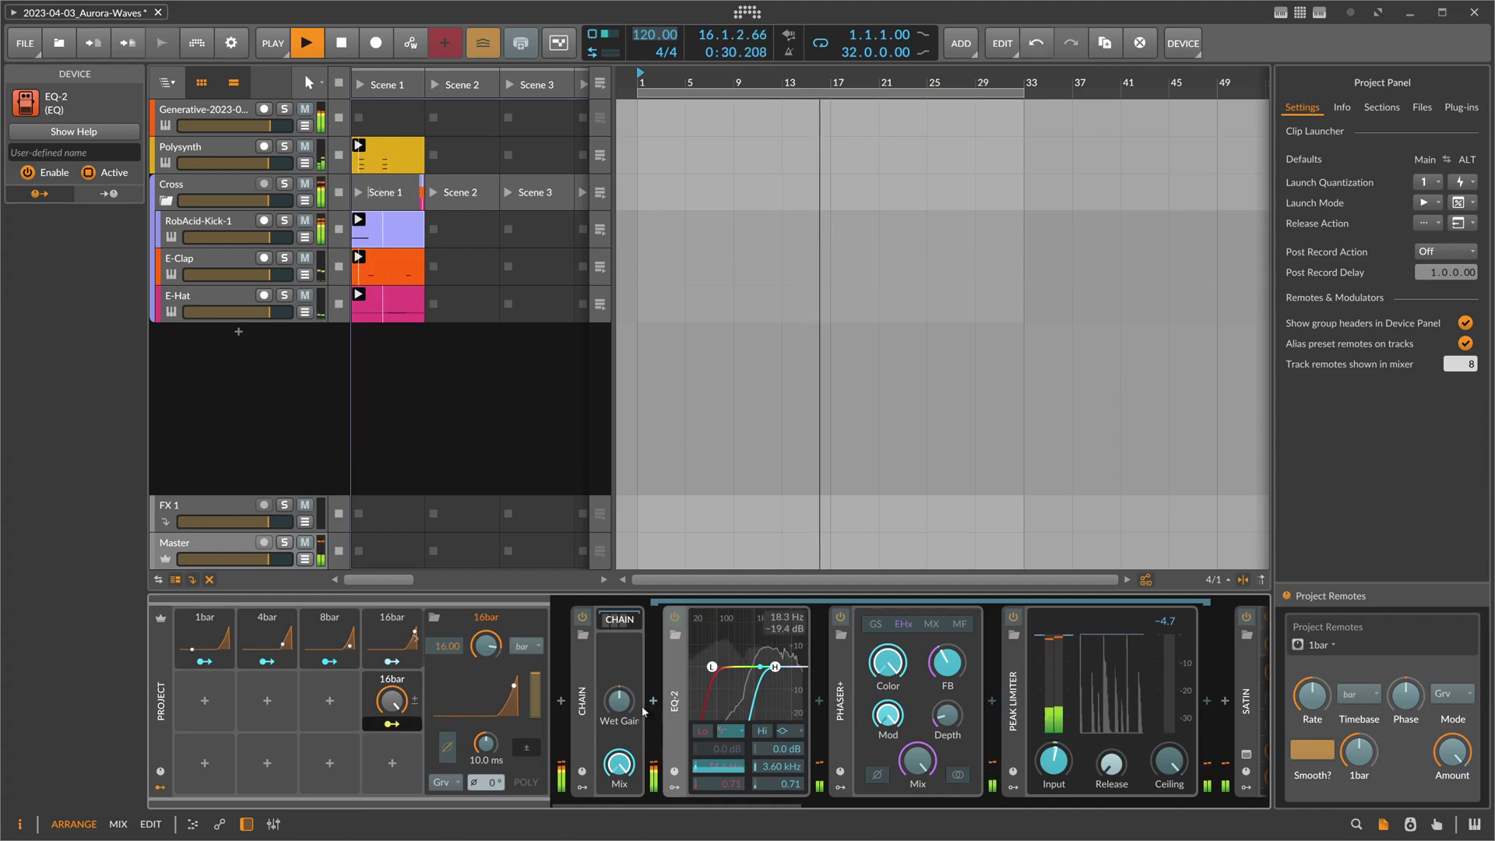
pyautogui.moveTo(947, 662); pyautogui.dragTo(947, 656)
pyautogui.moveTo(947, 714); pyautogui.dragTo(947, 695)
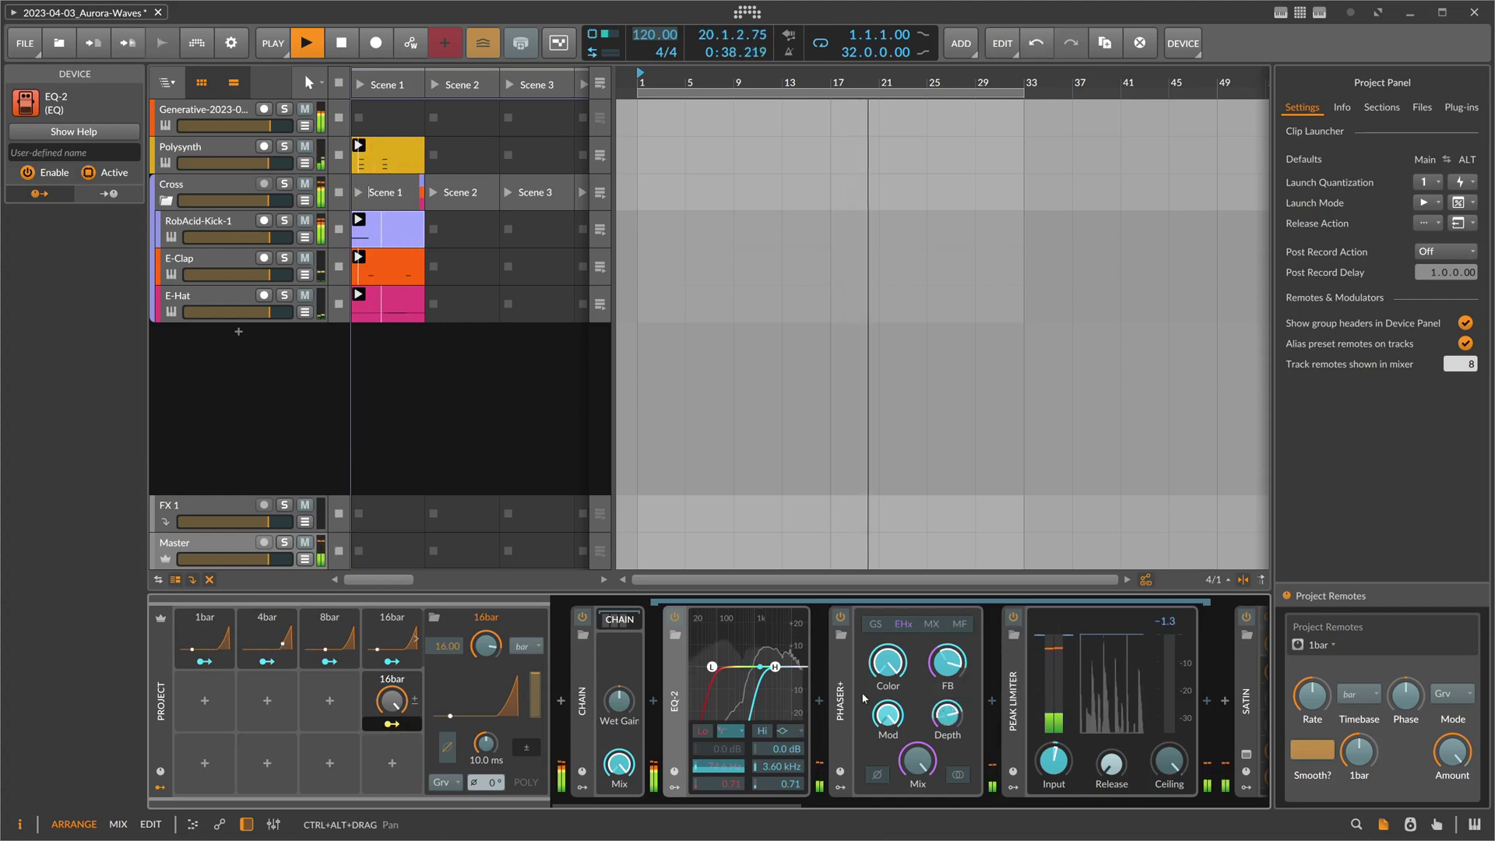
pyautogui.moveTo(398, 699)
pyautogui.mouseDown()
pyautogui.moveTo(398, 715)
pyautogui.moveTo(392, 697)
pyautogui.mouseUp()
# Insert a Blur as the first effect inside the Chain, before EQ-2, and try it with the 16bar macro.
pyautogui.click(651, 700)
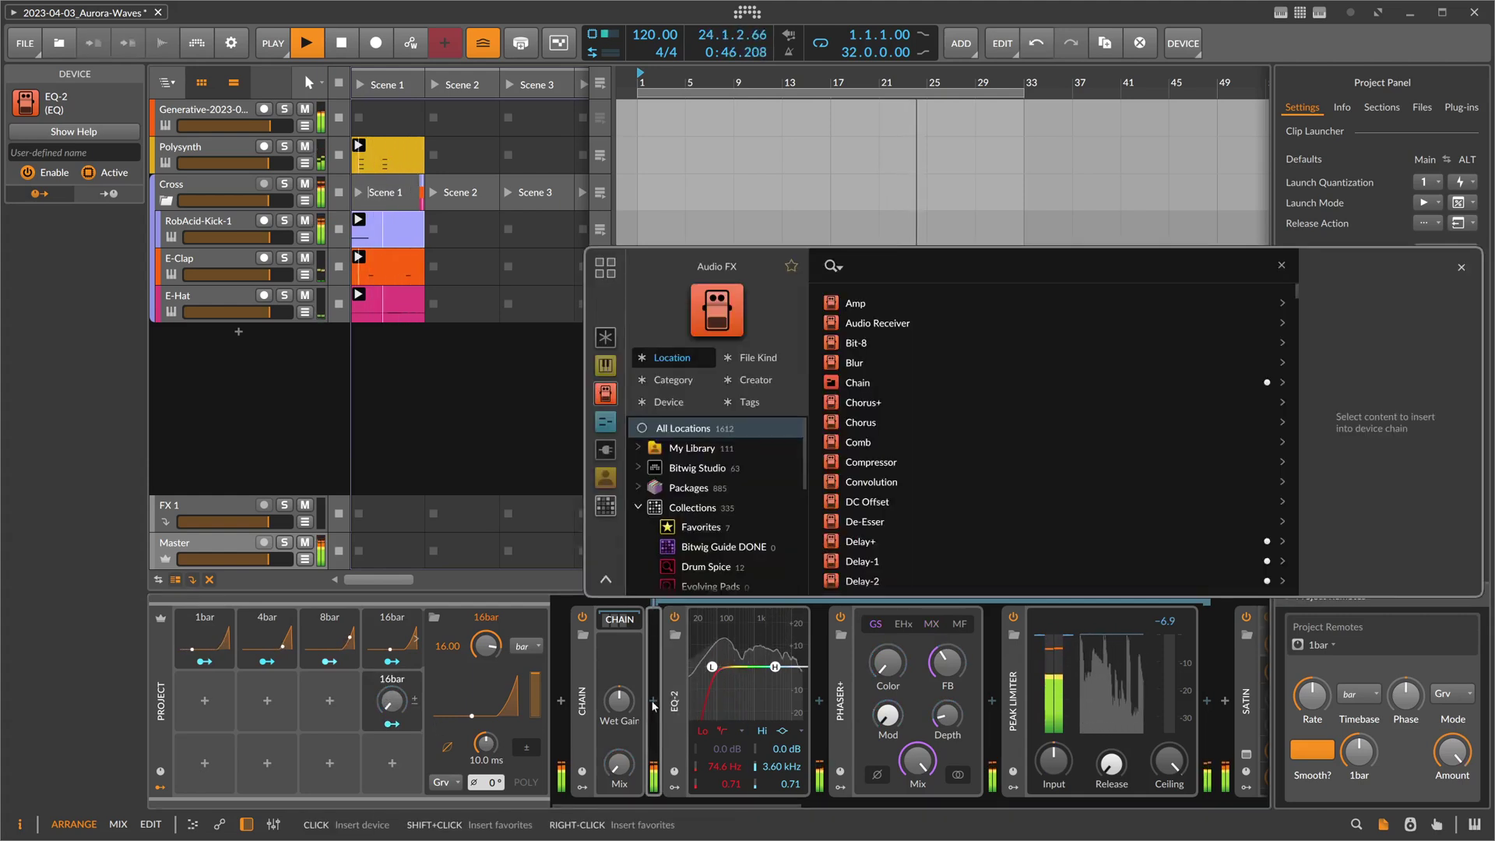
pyautogui.write('blur')
pyautogui.press('Return')
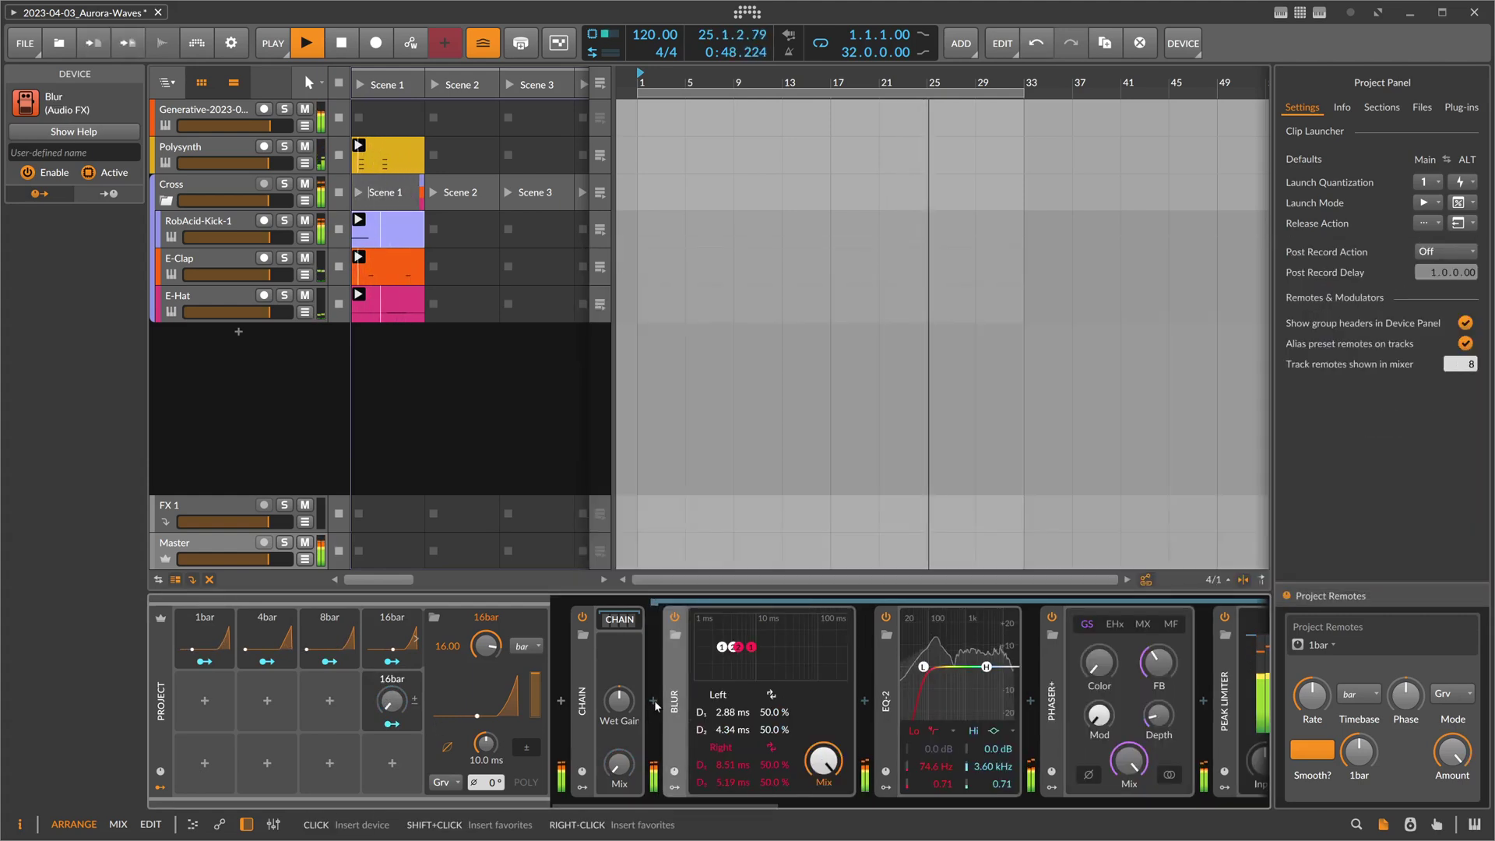
pyautogui.moveTo(392, 700); pyautogui.dragTo(391, 700)
# Insert a Freq Shifter between Blur and EQ-2 and adjust its Range and Shift.
pyautogui.write('req')
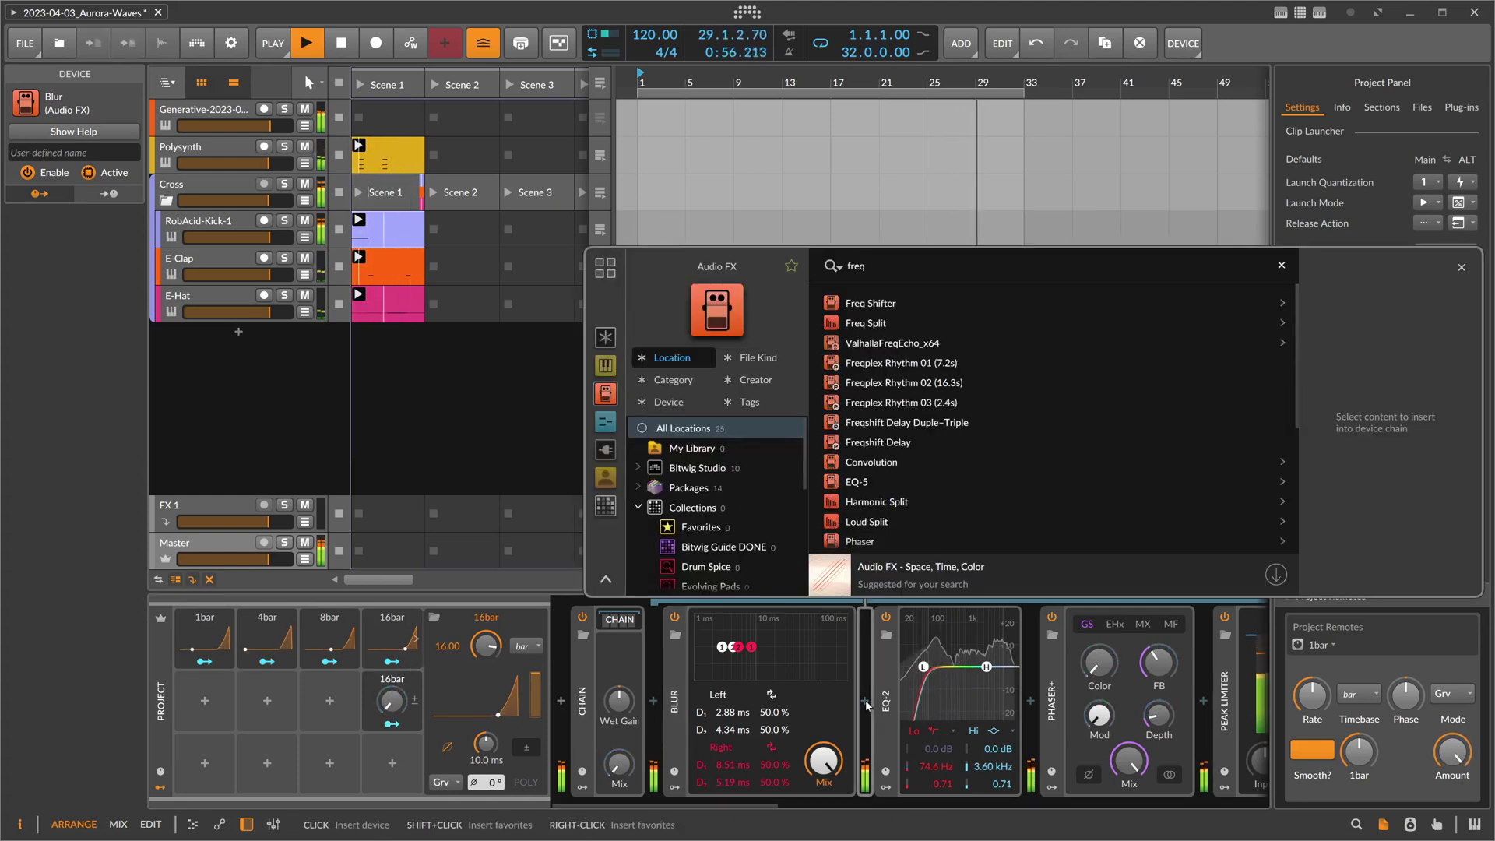
pyautogui.press('Return')
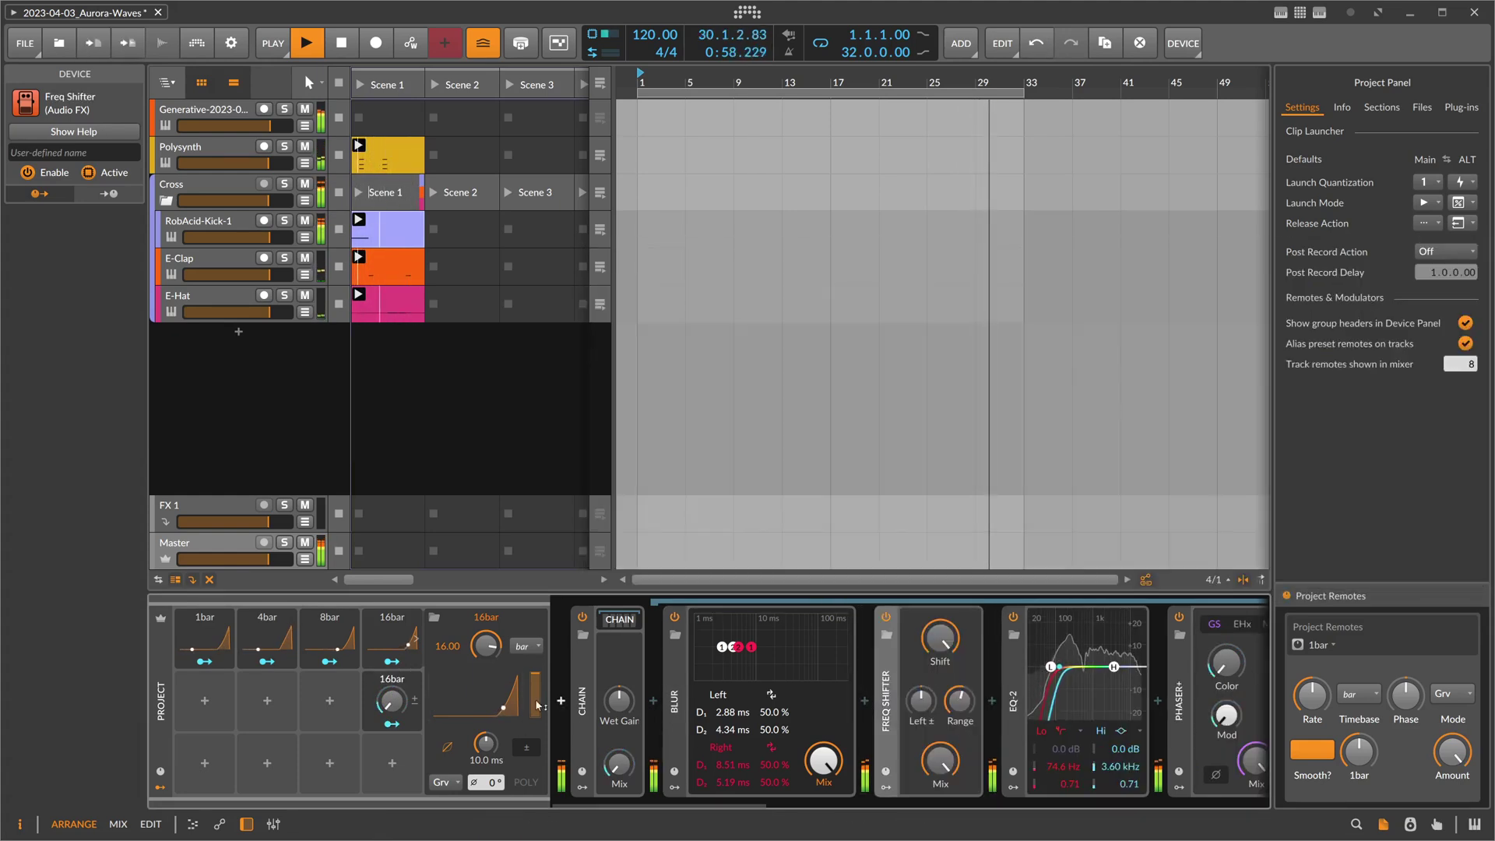
pyautogui.moveTo(956, 699); pyautogui.dragTo(956, 699)
pyautogui.moveTo(940, 638)
pyautogui.mouseDown()
pyautogui.moveTo(940, 651)
pyautogui.moveTo(940, 637)
pyautogui.mouseUp()
# Readjust the 16bar macro's modulation of the Peak Limiter's Input and end the mapping.
pyautogui.click(392, 724)
pyautogui.scroll(-6, 757, 752)
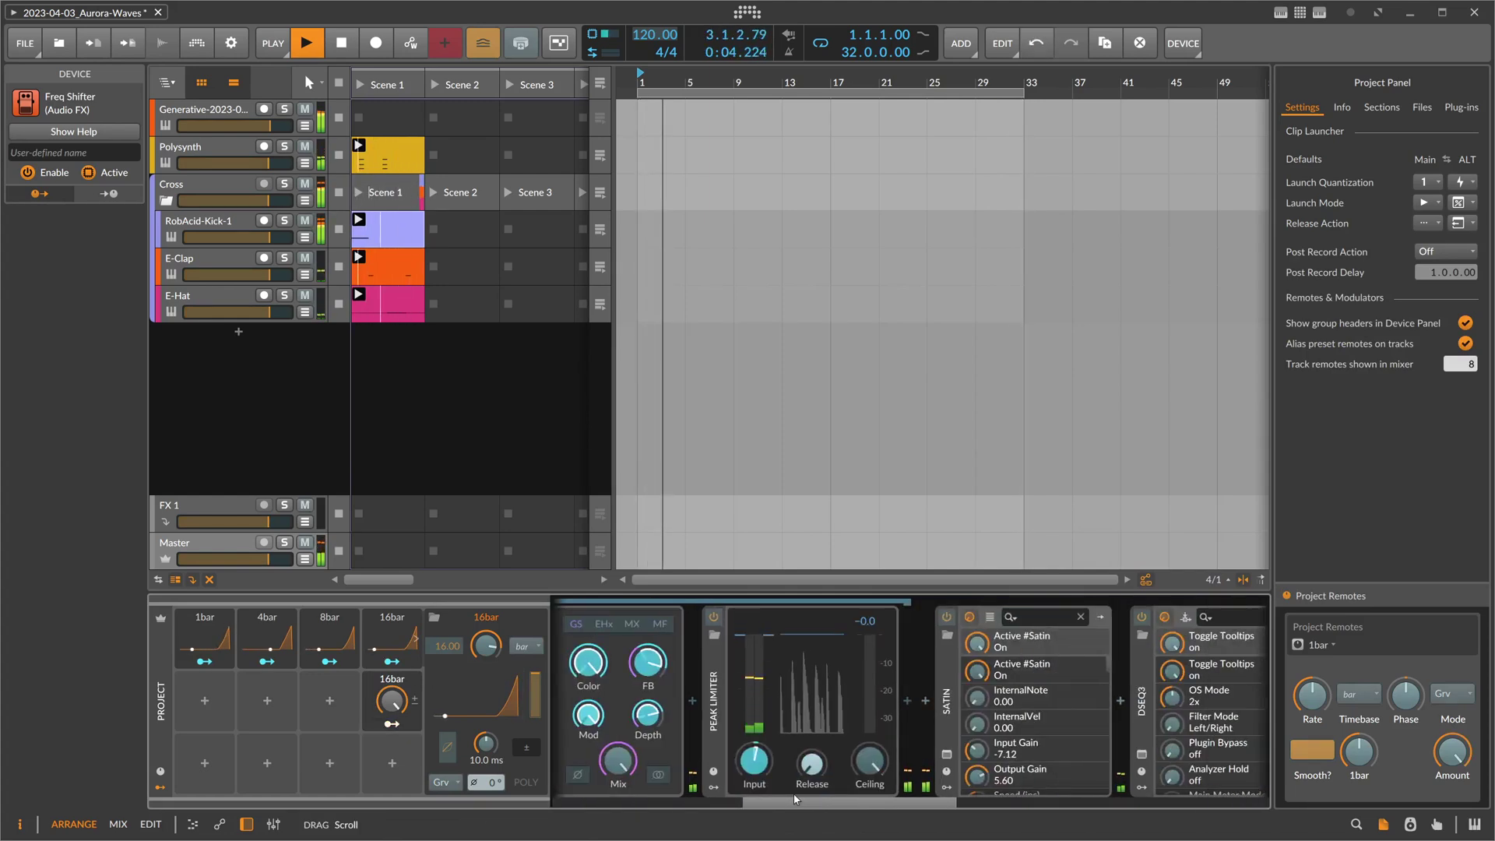
pyautogui.moveTo(757, 751); pyautogui.dragTo(757, 751)
pyautogui.click(391, 724)
# Sweep the 16bar macro, leave it turned down, and collapse the Chain's nested effects.
pyautogui.moveTo(391, 701); pyautogui.dragTo(392, 779)
pyautogui.moveTo(391, 701)
pyautogui.mouseDown()
pyautogui.moveTo(392, 623)
pyautogui.moveTo(391, 701)
pyautogui.mouseUp()
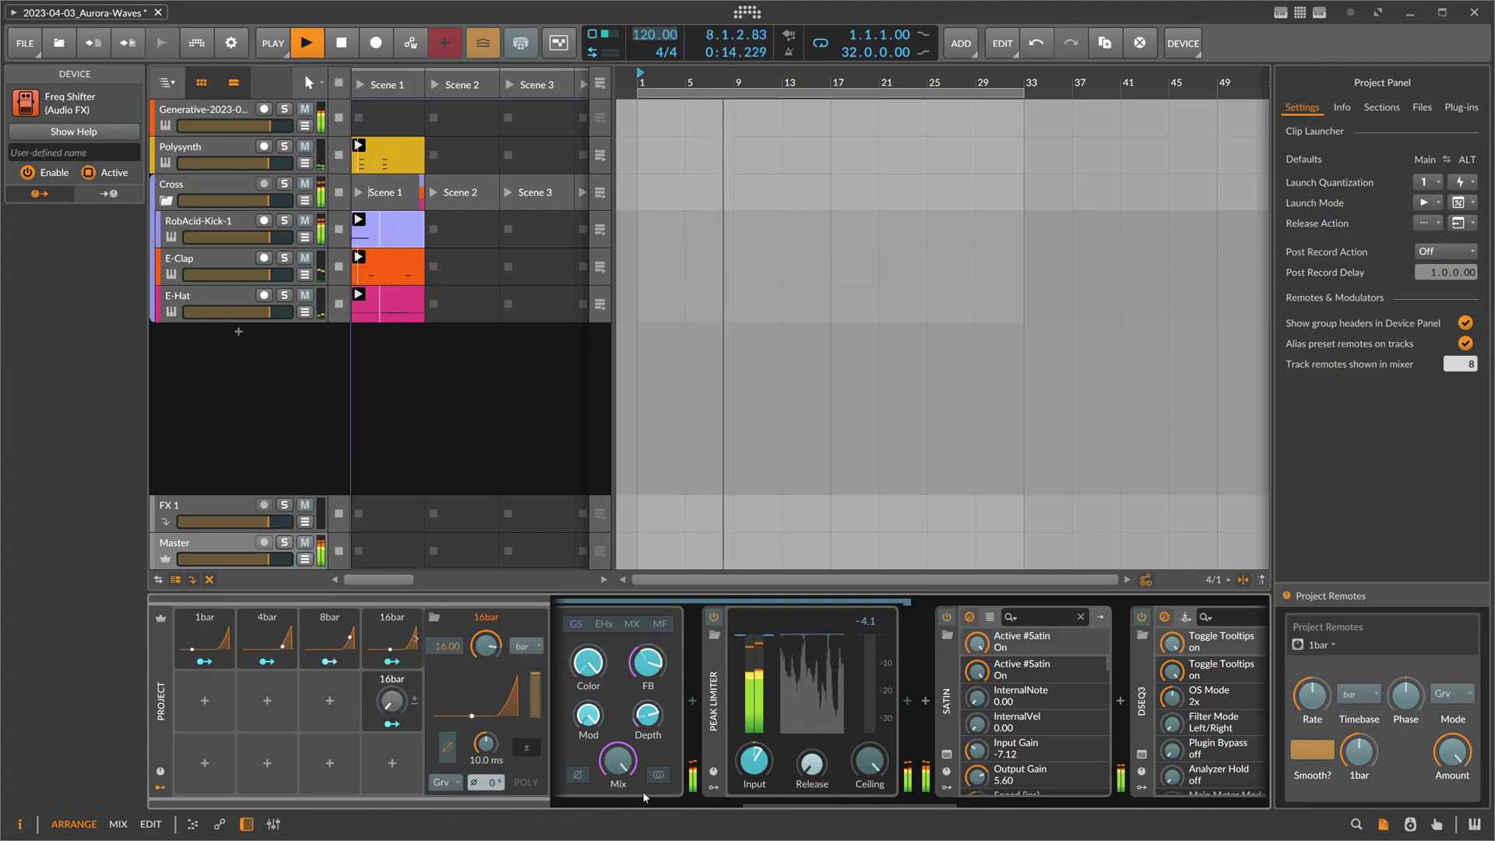
pyautogui.moveTo(782, 806); pyautogui.dragTo(589, 806)
pyautogui.click(620, 619)
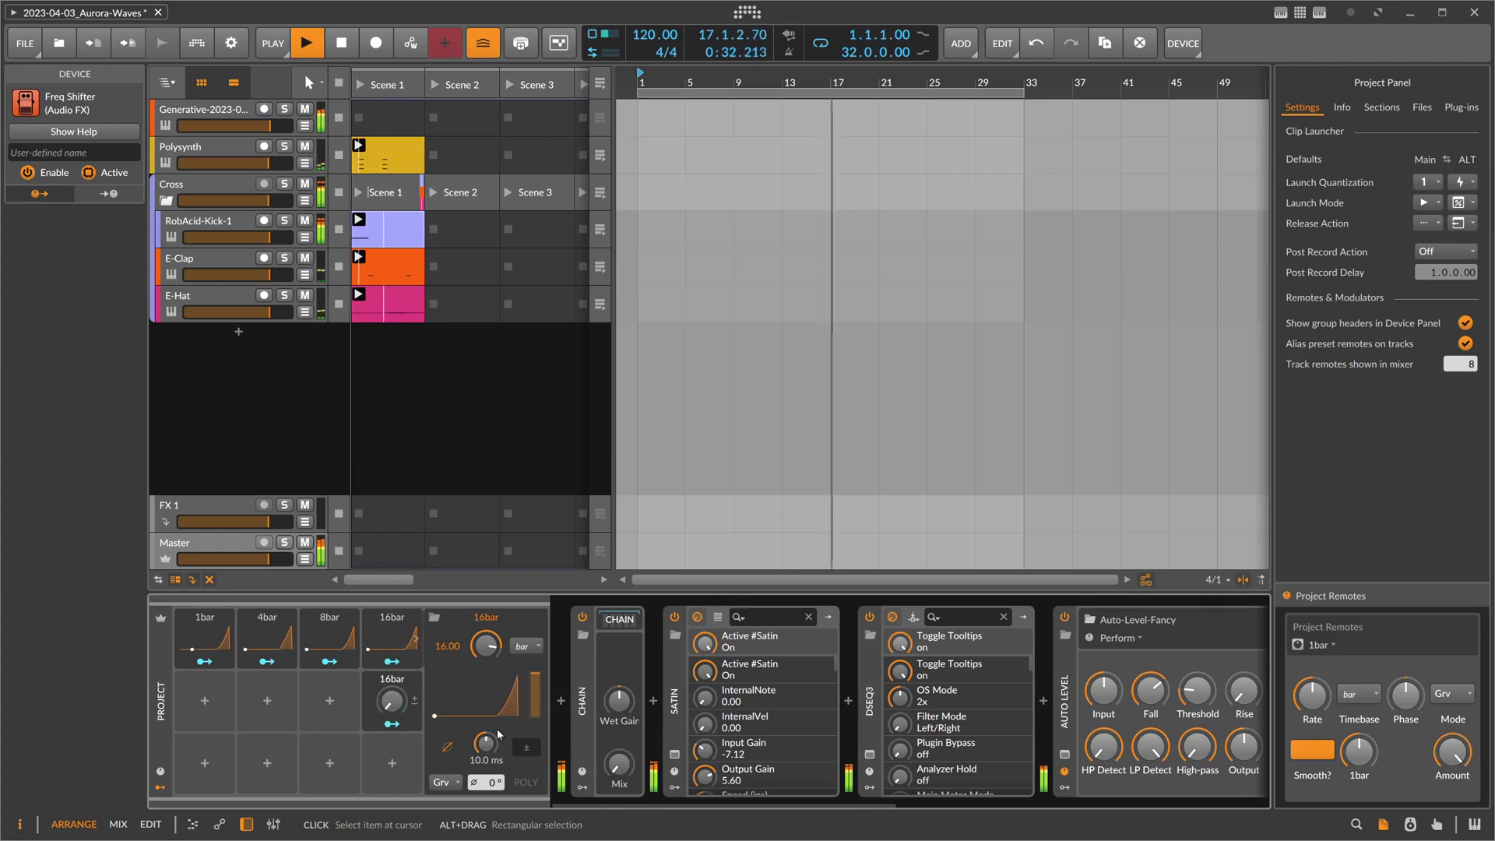
# Insert a Reverb as the first effect inside the Chain, before Blur.
pyautogui.click(620, 621)
pyautogui.click(654, 701)
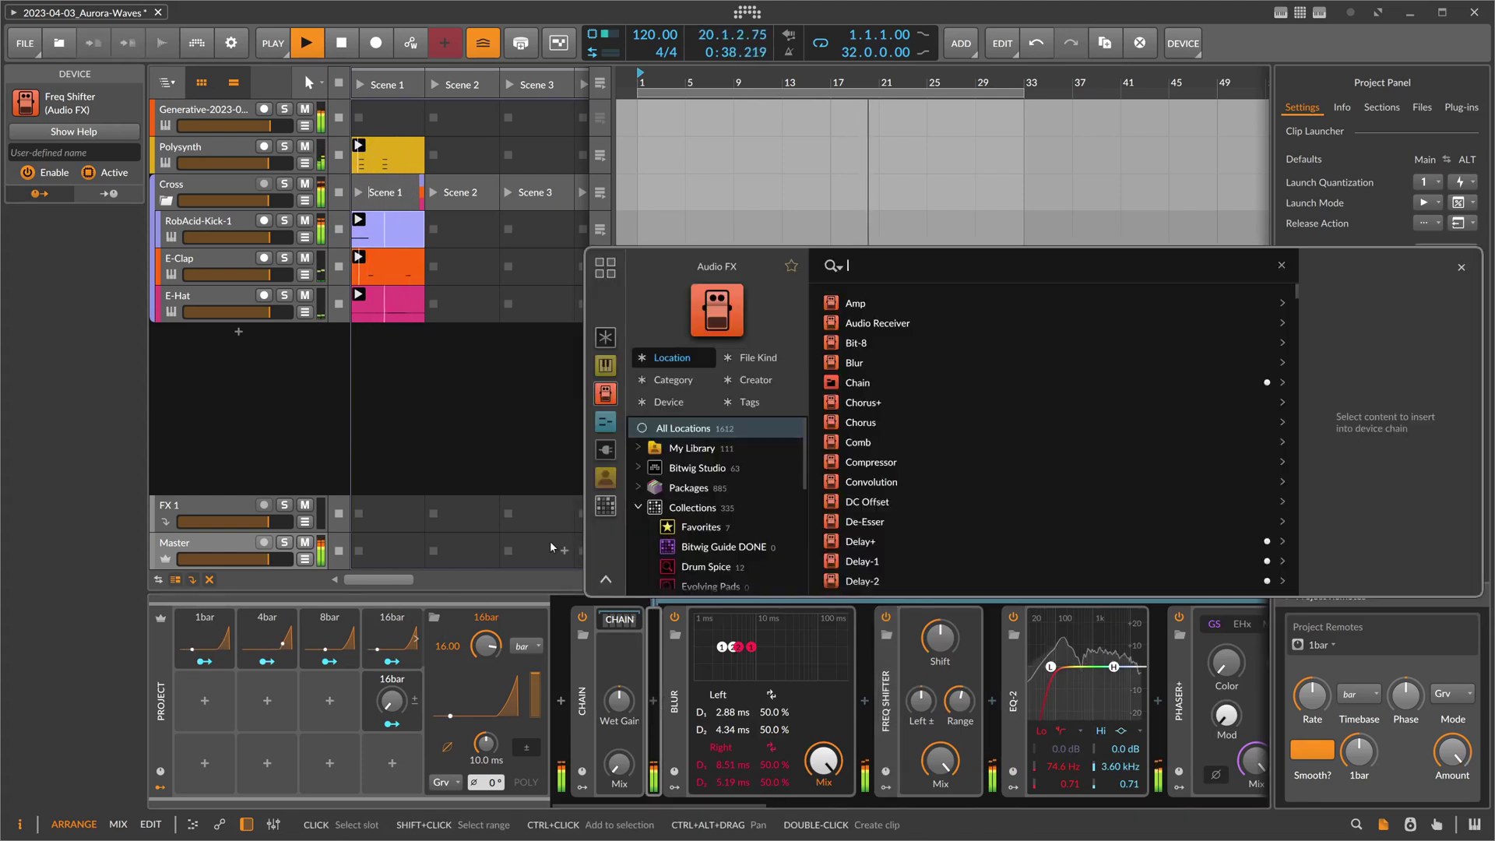
pyautogui.write('reverb')
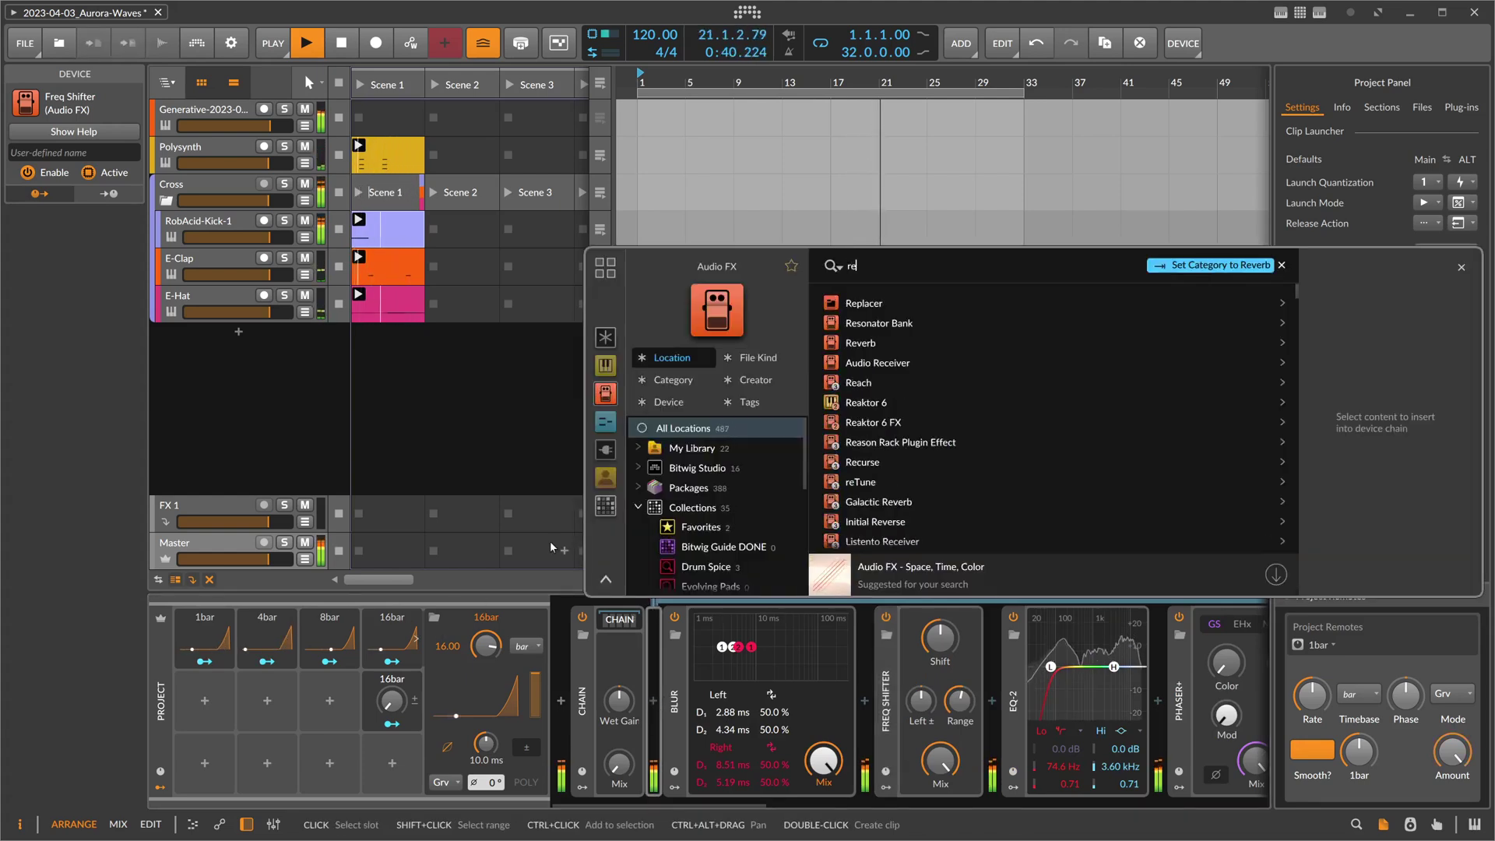
pyautogui.press('Return')
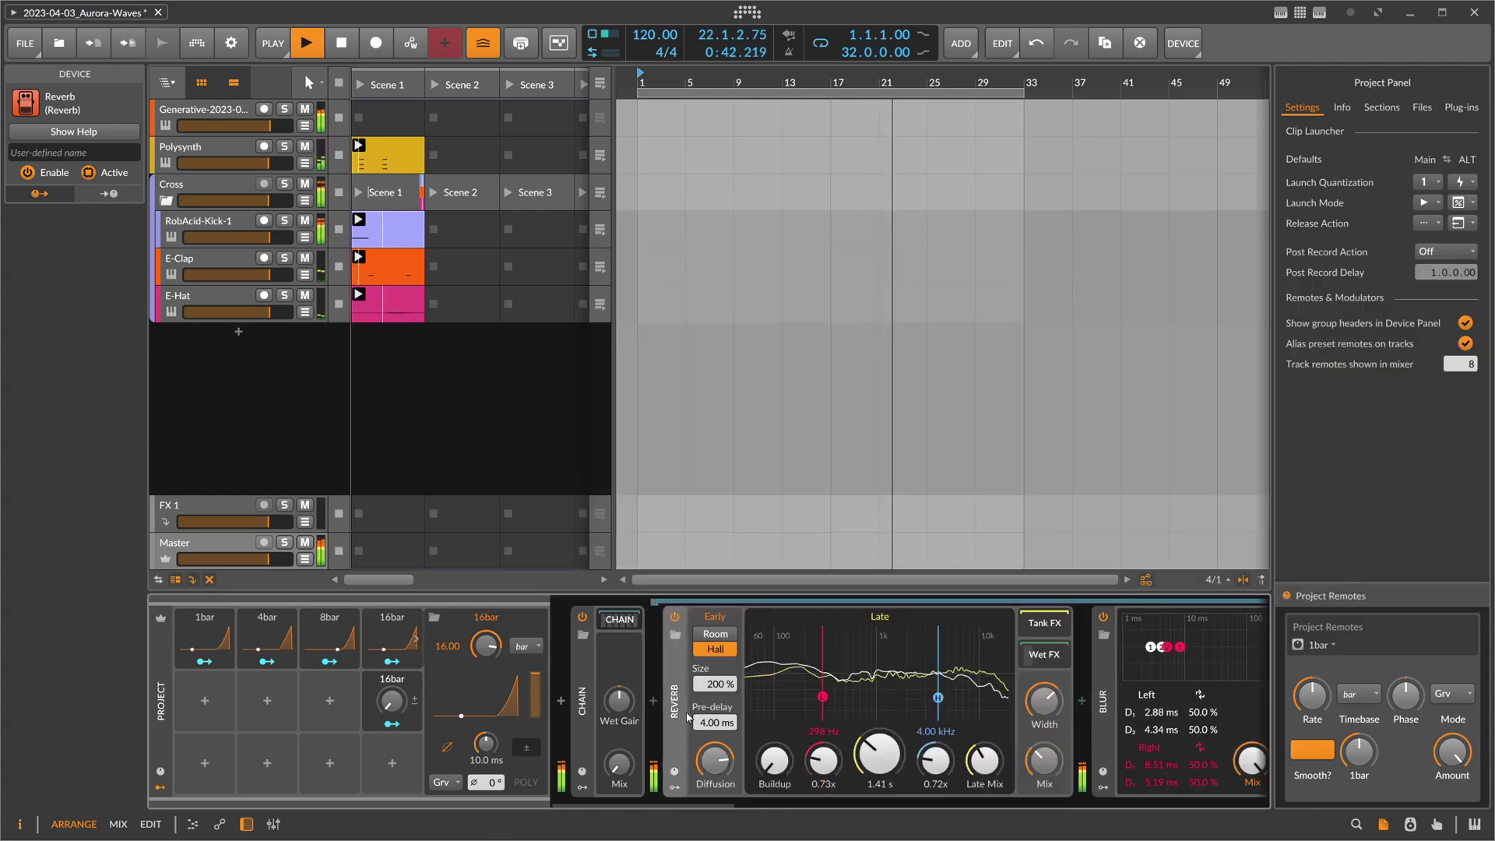
pyautogui.moveTo(714, 805)
pyautogui.mouseDown()
pyautogui.moveTo(774, 808)
pyautogui.moveTo(717, 805)
pyautogui.mouseUp()
# Collapse the Chain's nested effects and rename the Chain container to Riser.
pyautogui.click(160, 788)
pyautogui.moveTo(297, 732); pyautogui.dragTo(1005, 786)
pyautogui.moveTo(545, 805); pyautogui.dragTo(611, 805)
pyautogui.moveTo(653, 760); pyautogui.dragTo(652, 750)
pyautogui.moveTo(557, 806); pyautogui.dragTo(467, 805)
pyautogui.click(244, 621)
pyautogui.click(207, 677)
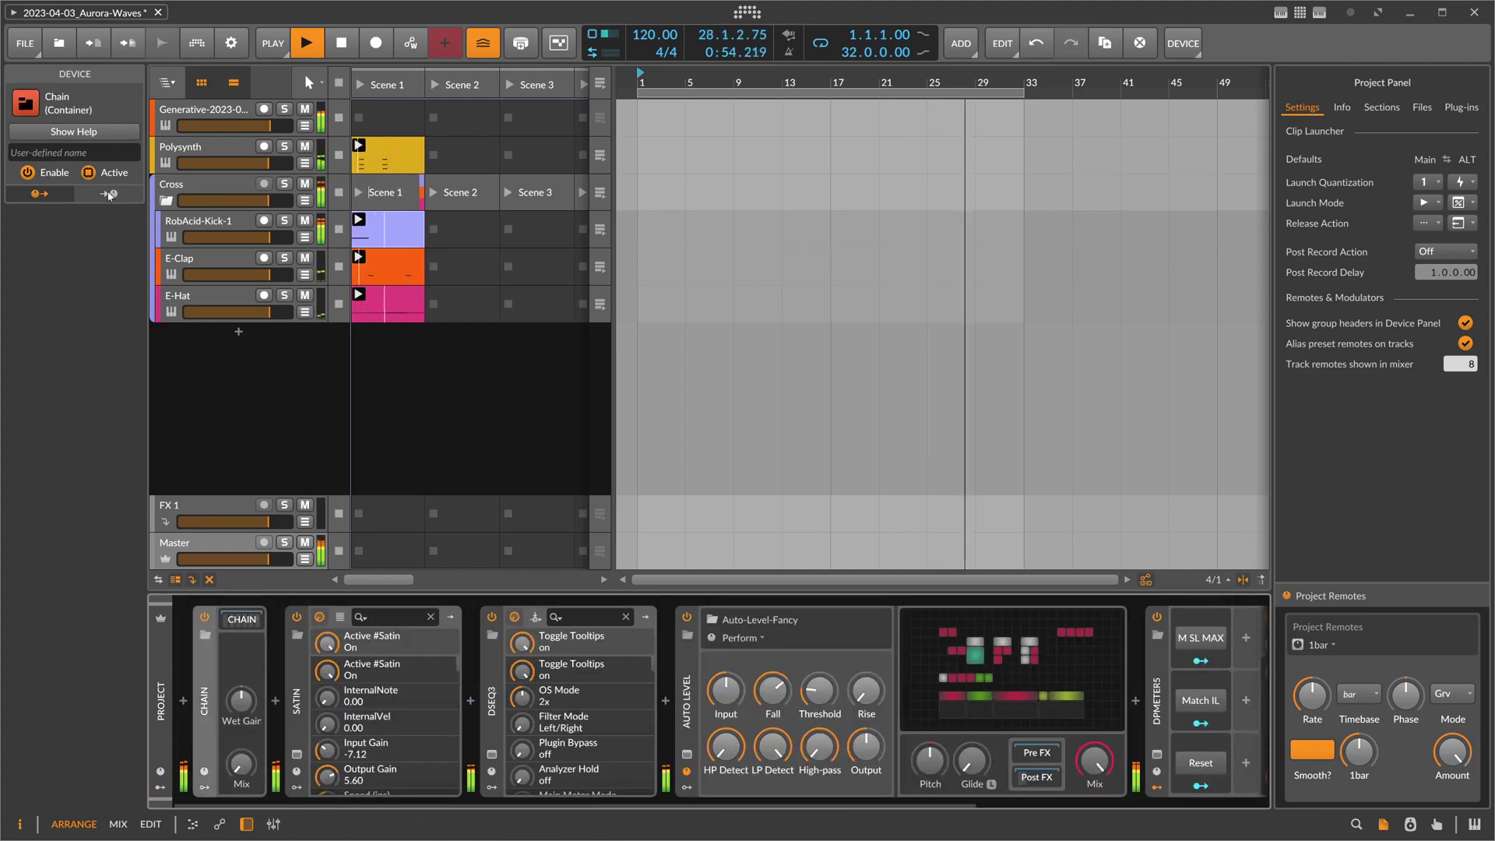
pyautogui.click(83, 154)
pyautogui.write('Riser')
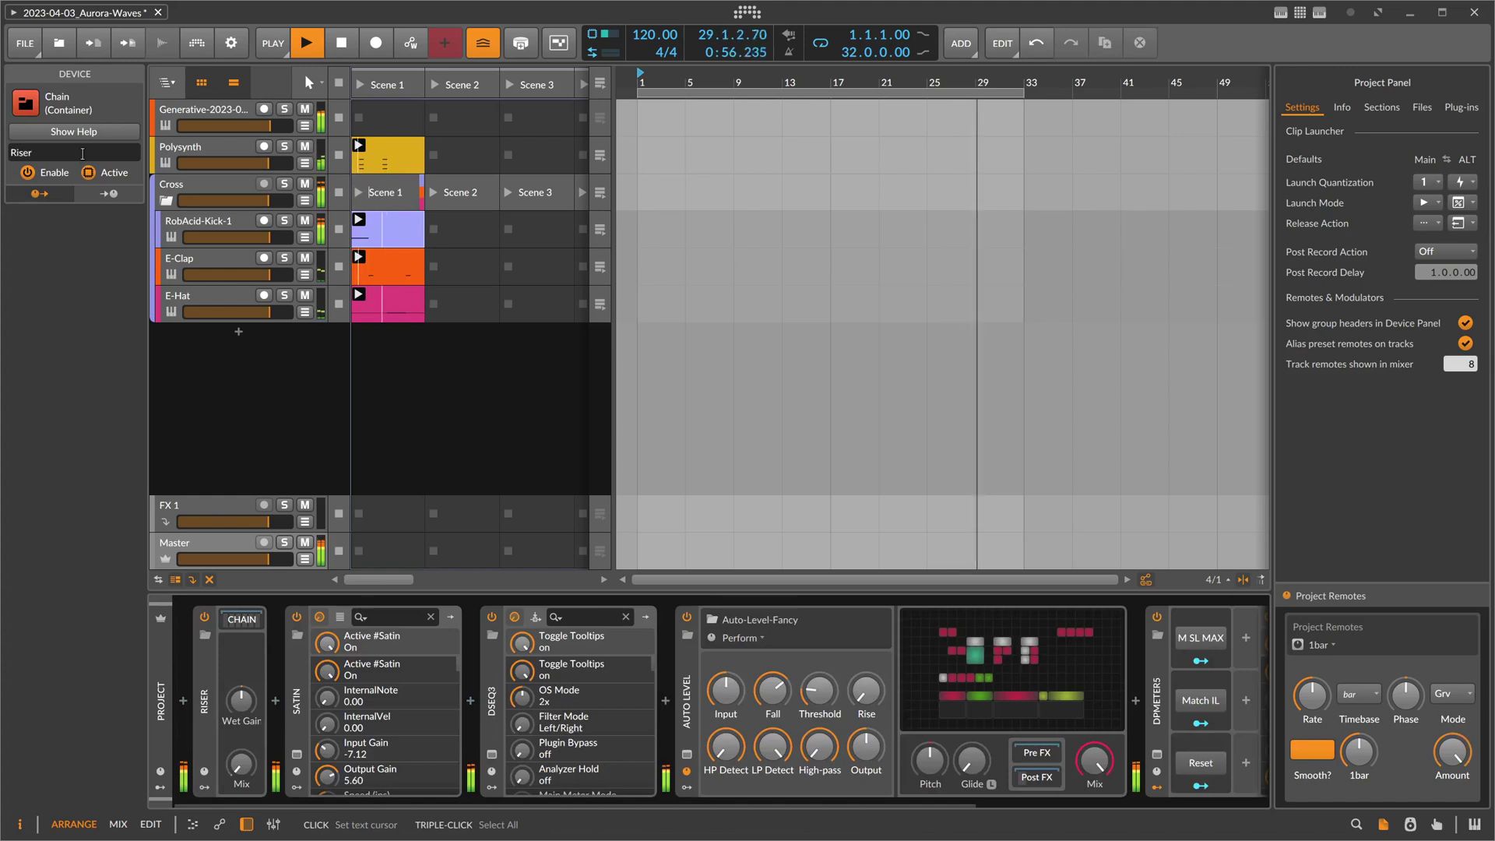
# Duplicate the project's 16bar Curves modulator into the free slot beside it and rename the copy 32bar.
pyautogui.click(160, 787)
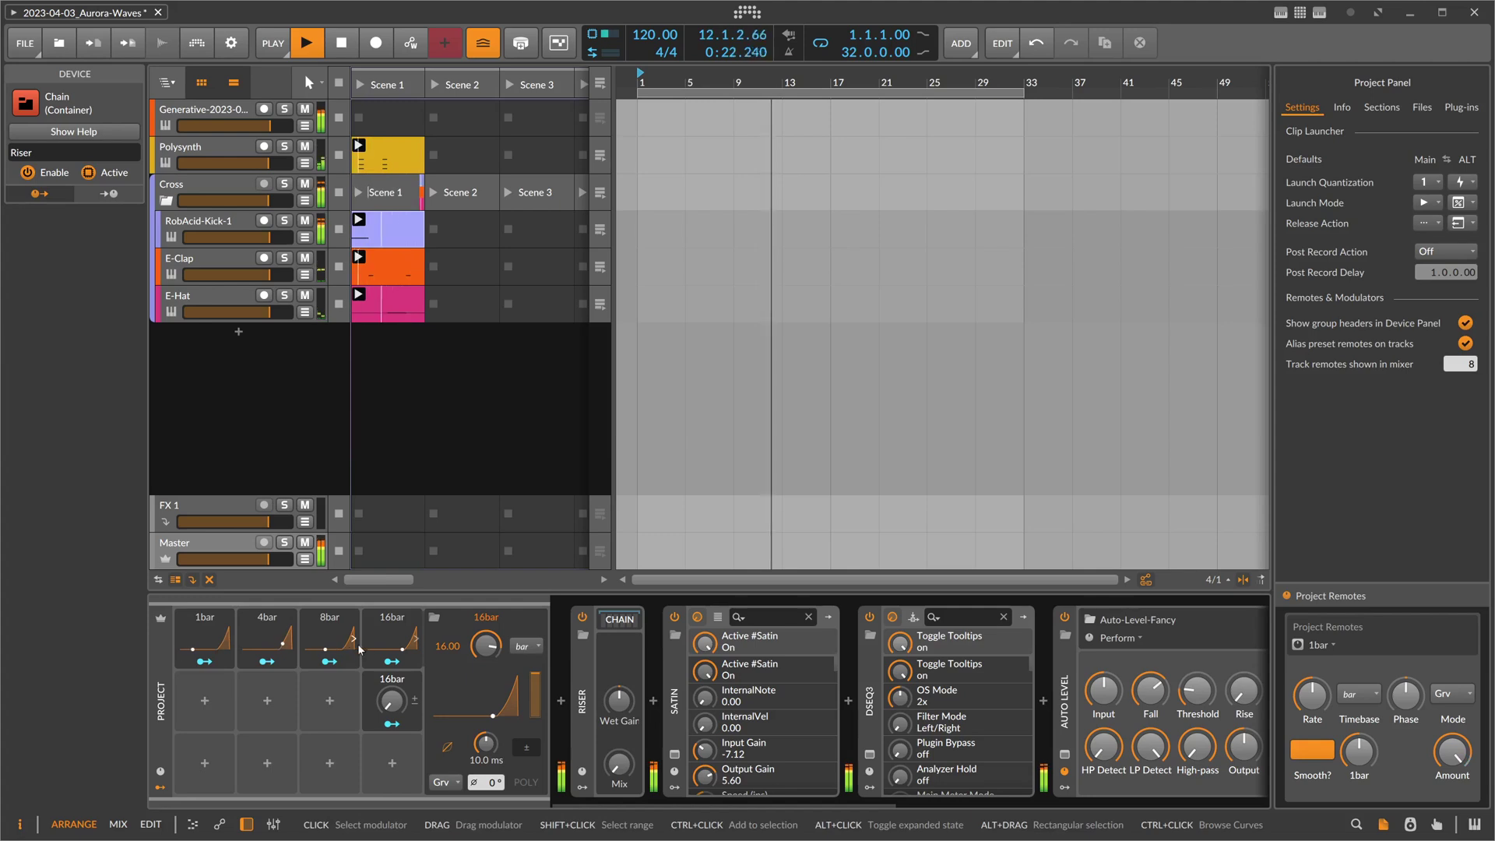
pyautogui.keyDown('ctrl'); pyautogui.moveTo(396, 637); pyautogui.dragTo(570, 640); pyautogui.keyUp('ctrl')
pyautogui.doubleClick(629, 645)
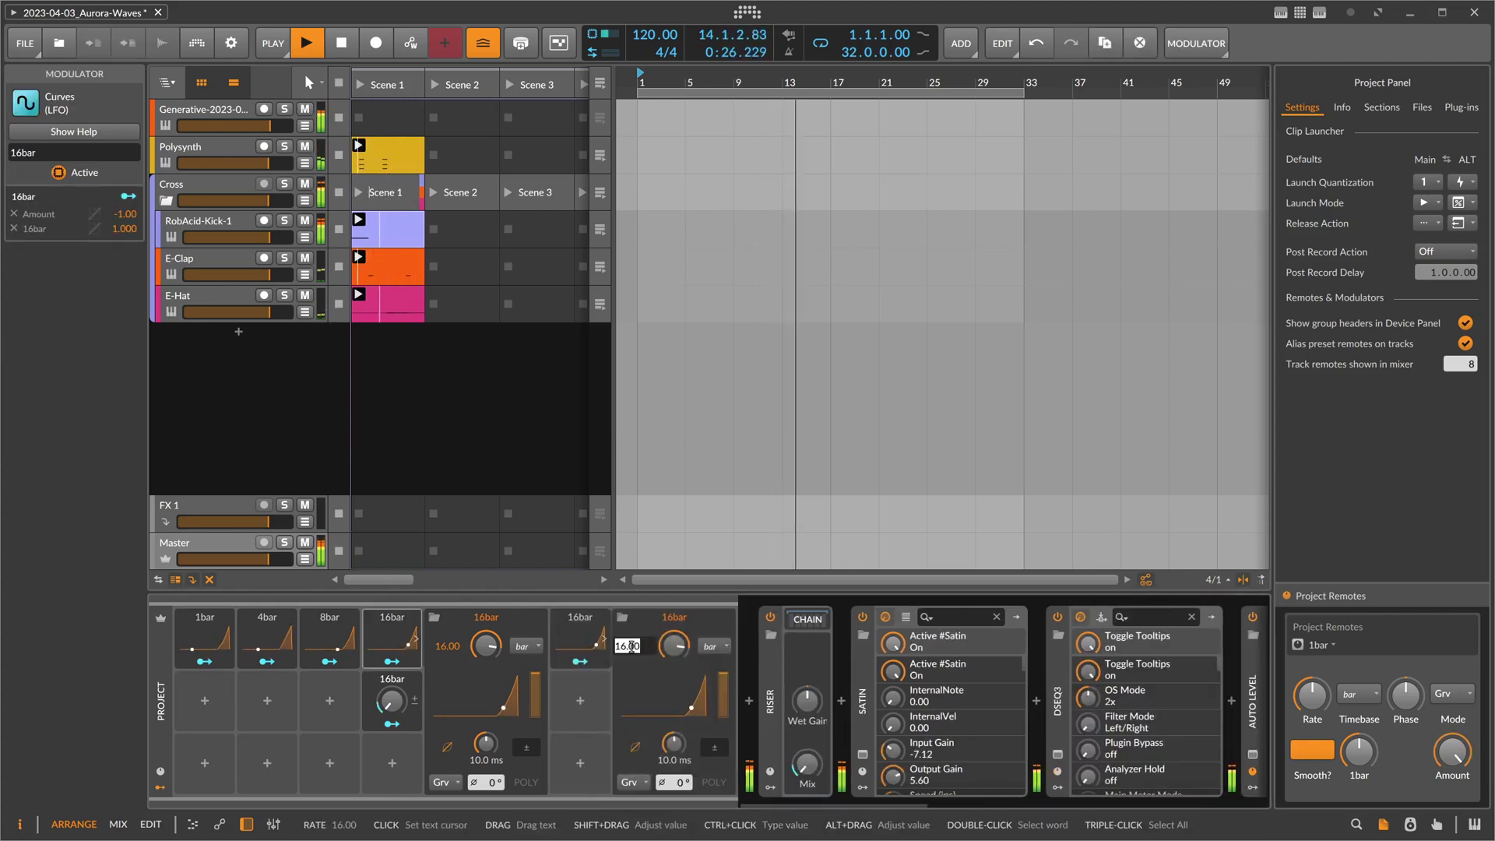
pyautogui.click(588, 621)
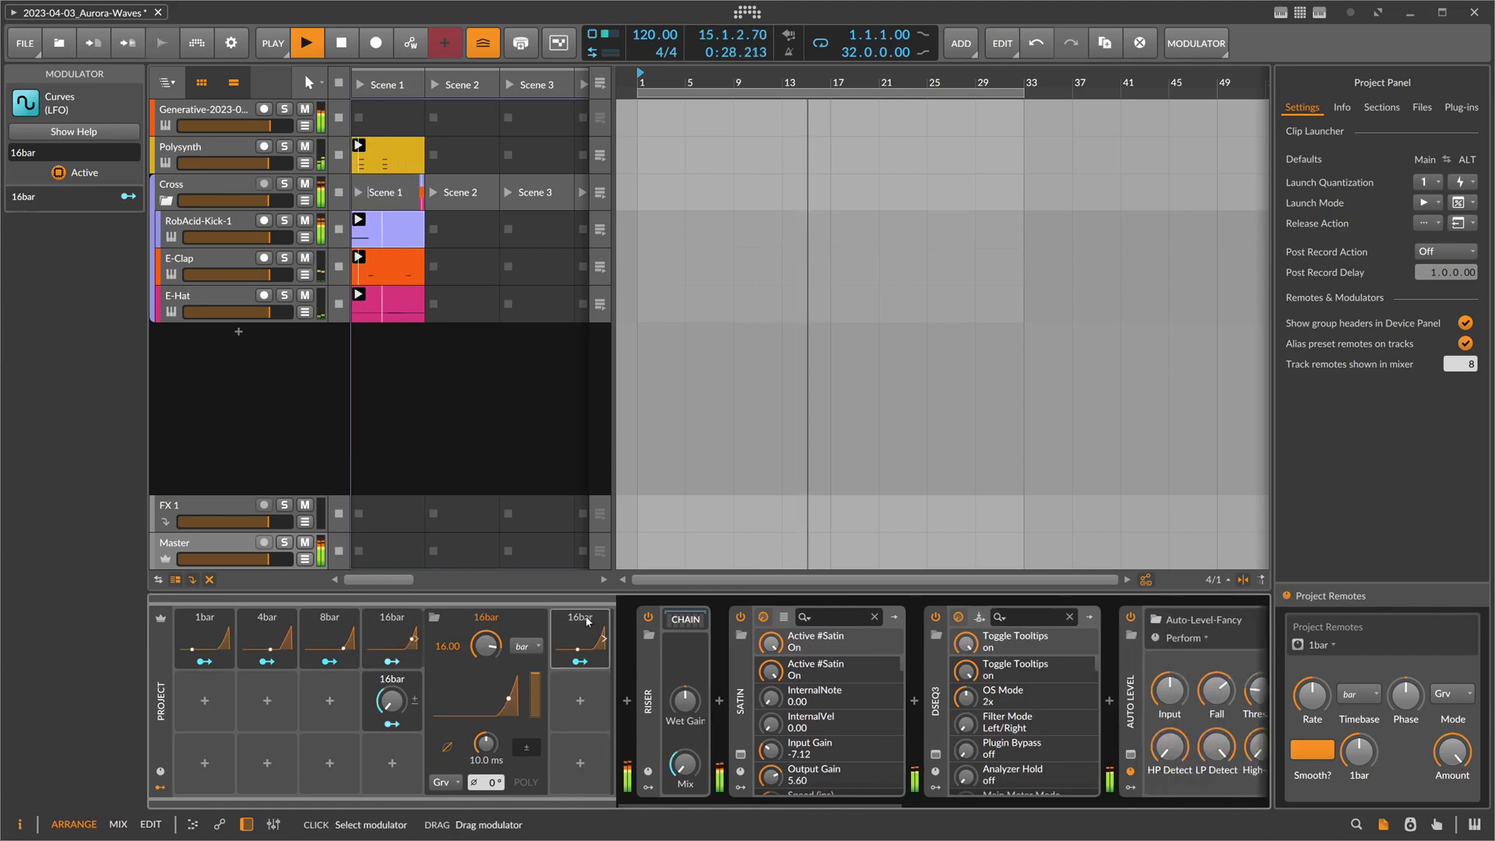
pyautogui.moveTo(23, 153); pyautogui.dragTo(3, 153)
pyautogui.write('21')
pyautogui.press('BackSpace')
pyautogui.press('BackSpace')
pyautogui.write('32')
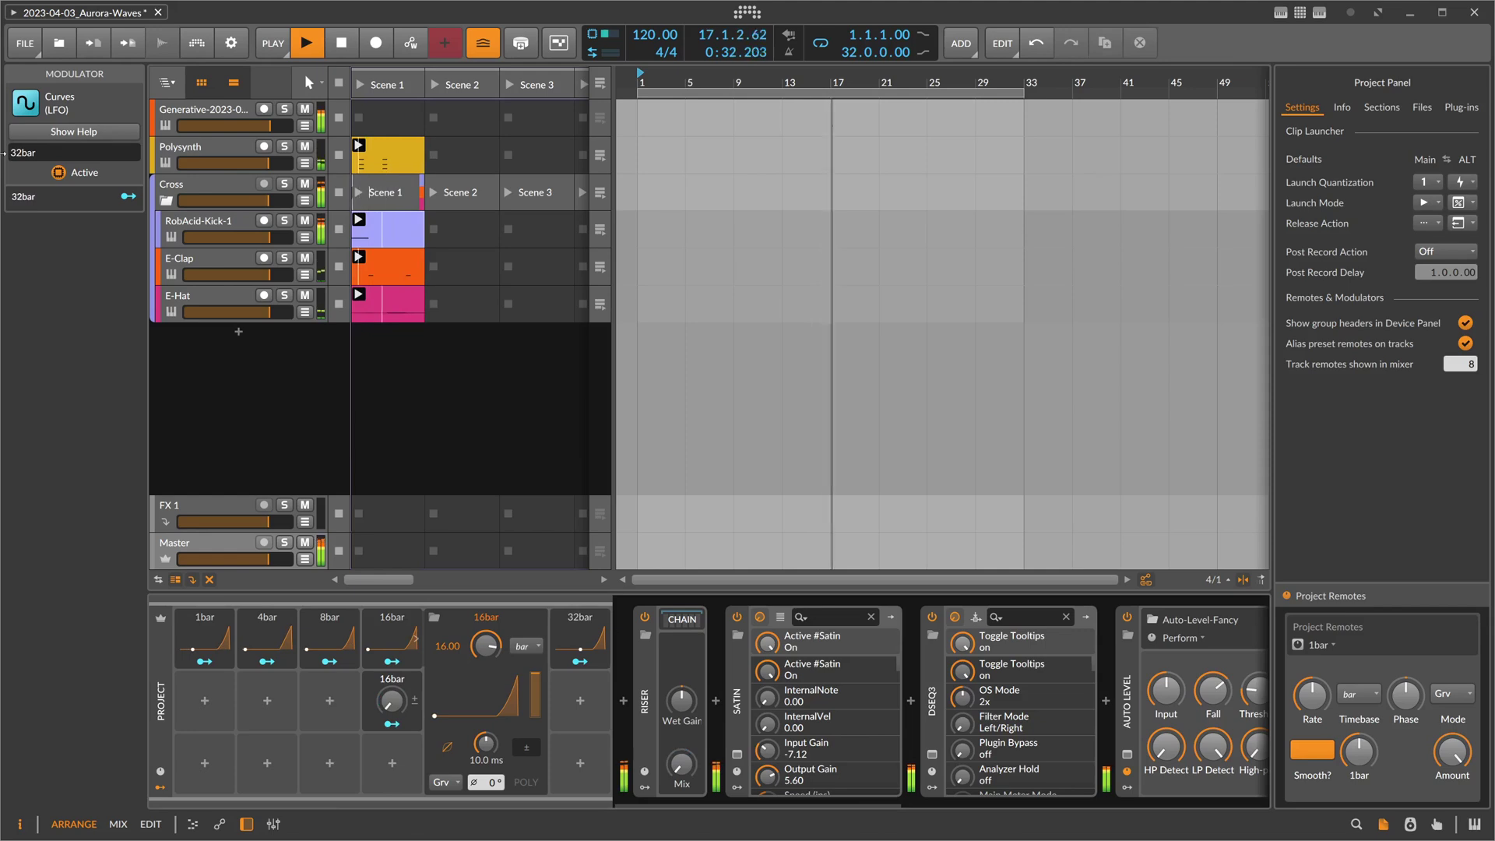
# Look at the Save as Template option for the project without saving.
pyautogui.click(25, 42)
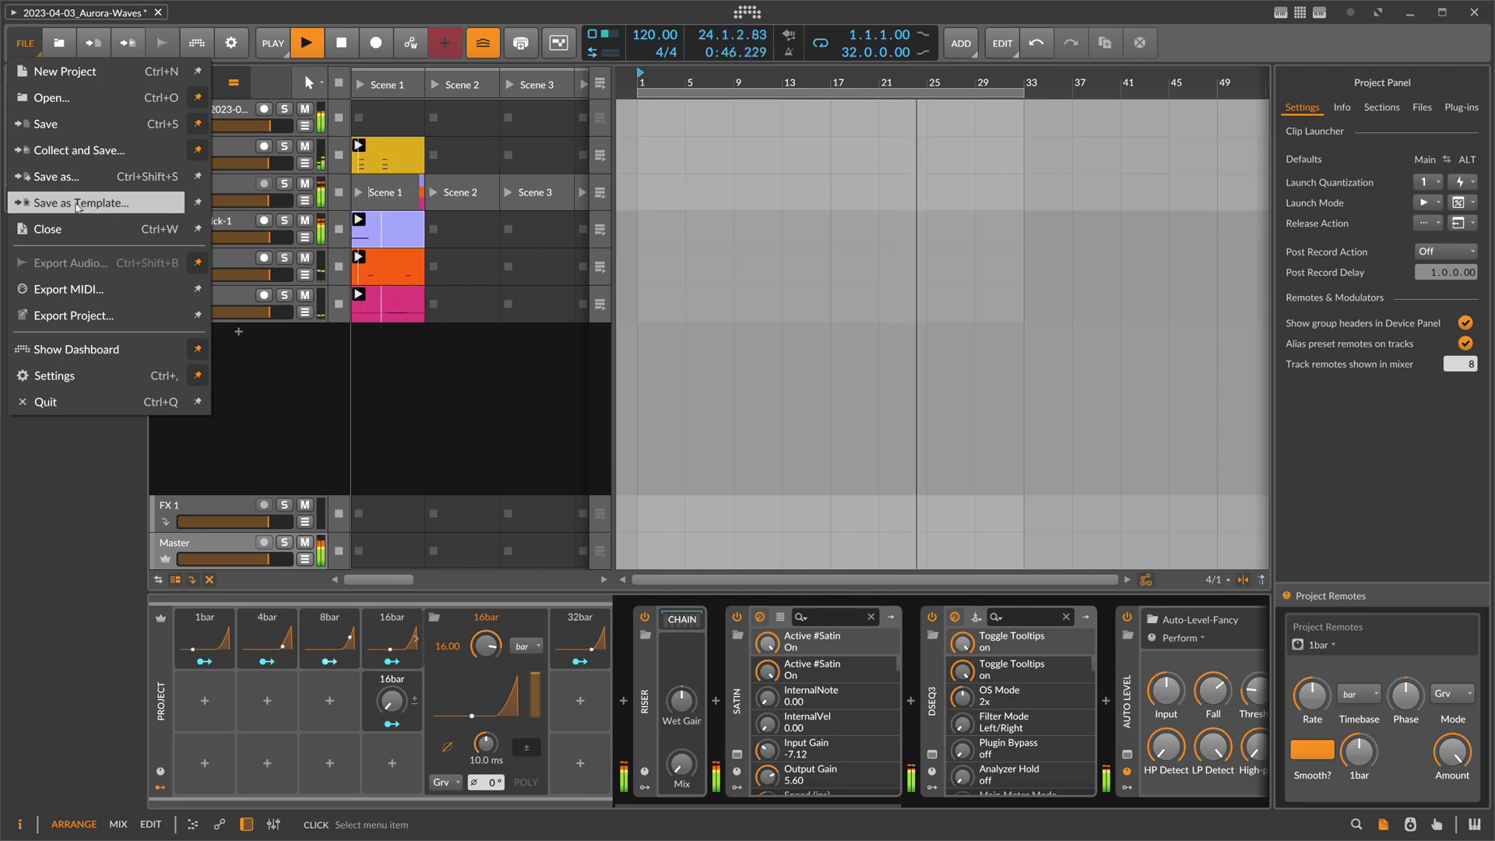
pyautogui.click(350, 360)
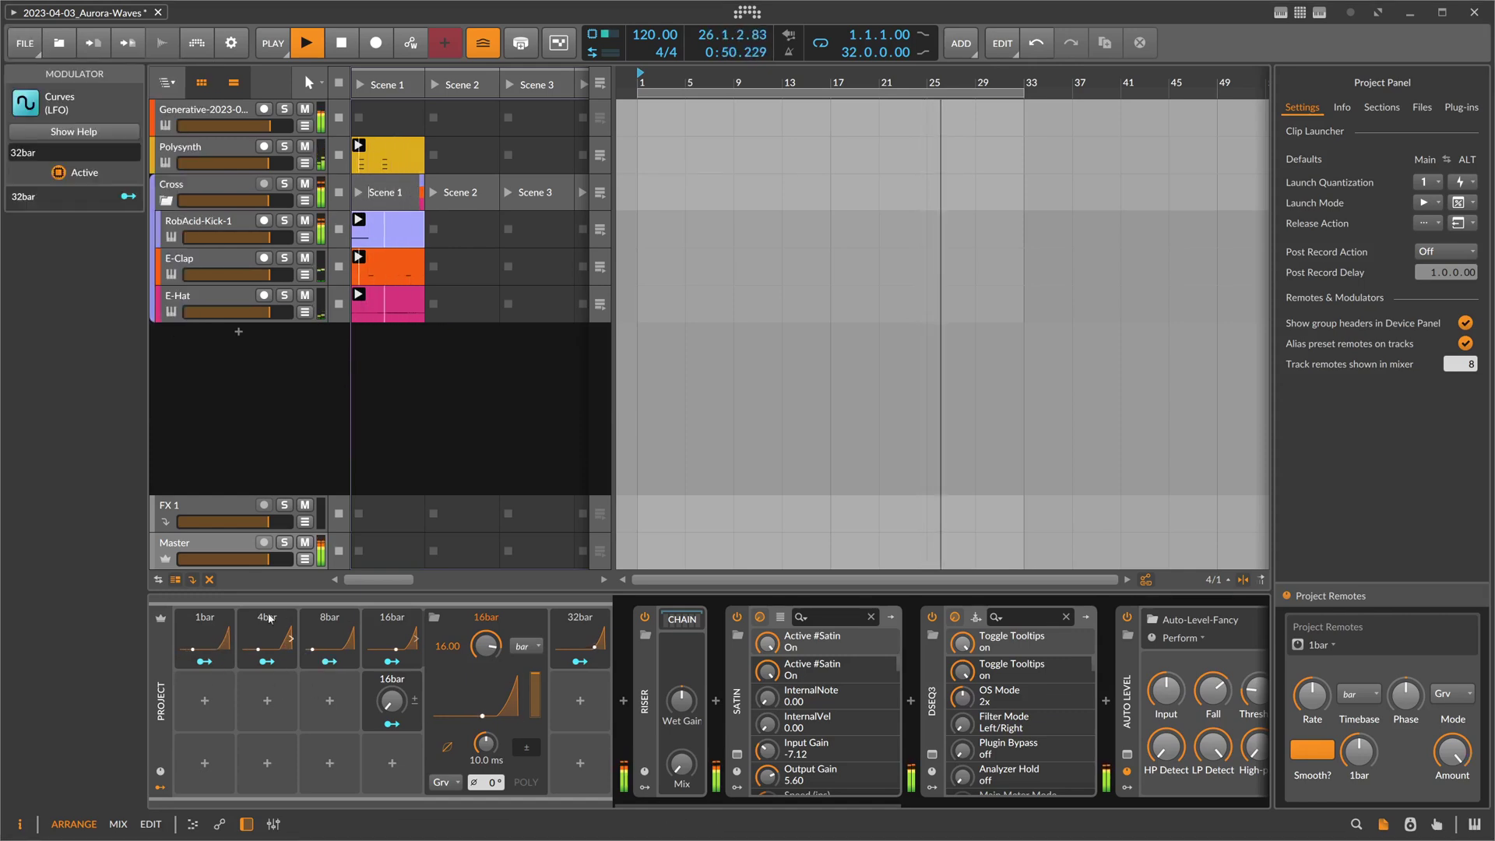
# View the project modulators from the E-Hat track and return to the Master track.
pyautogui.click(160, 786)
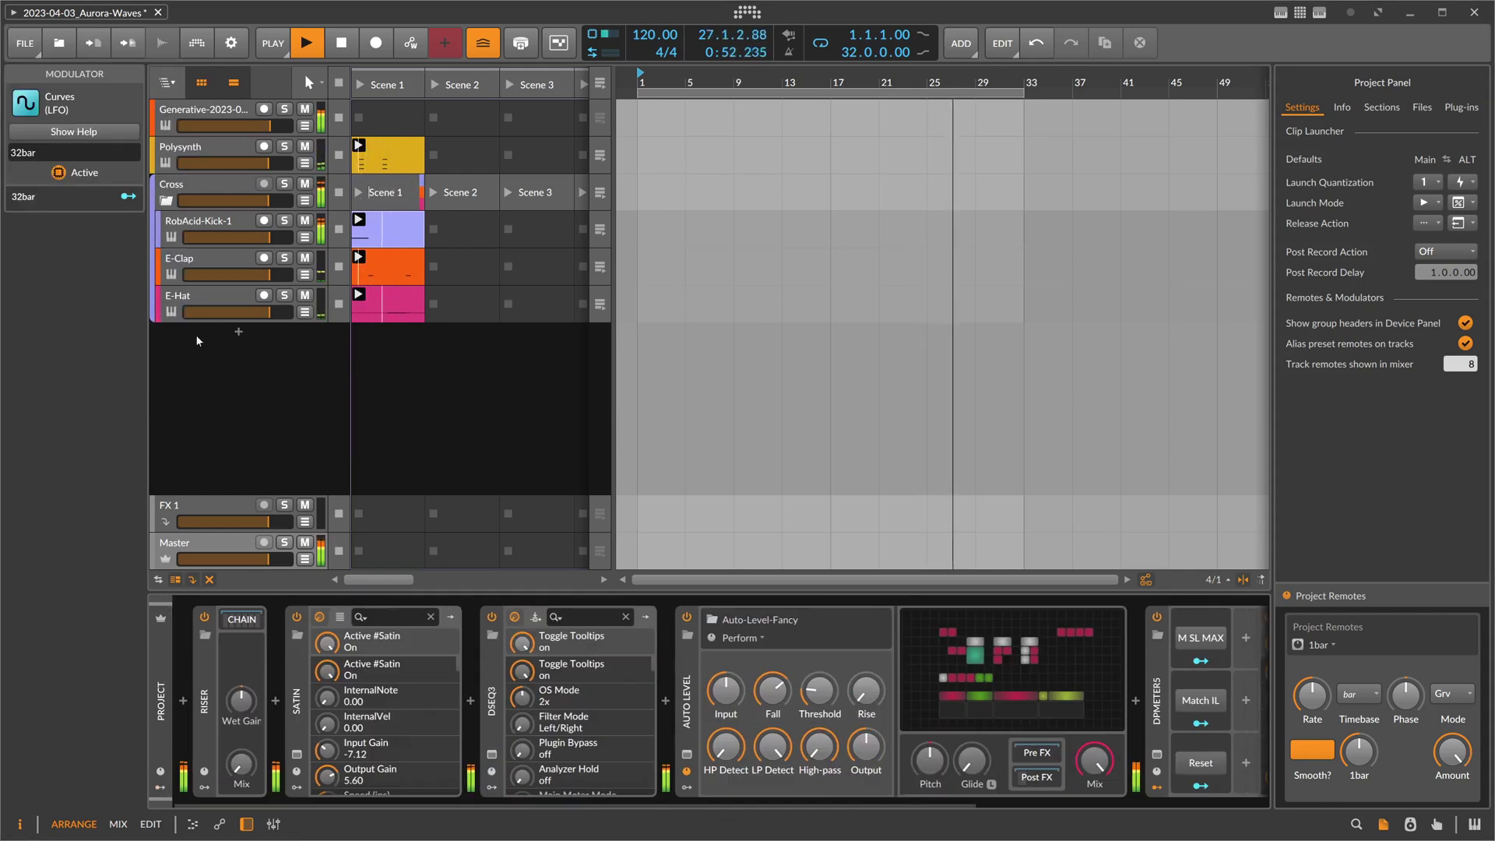
pyautogui.click(204, 293)
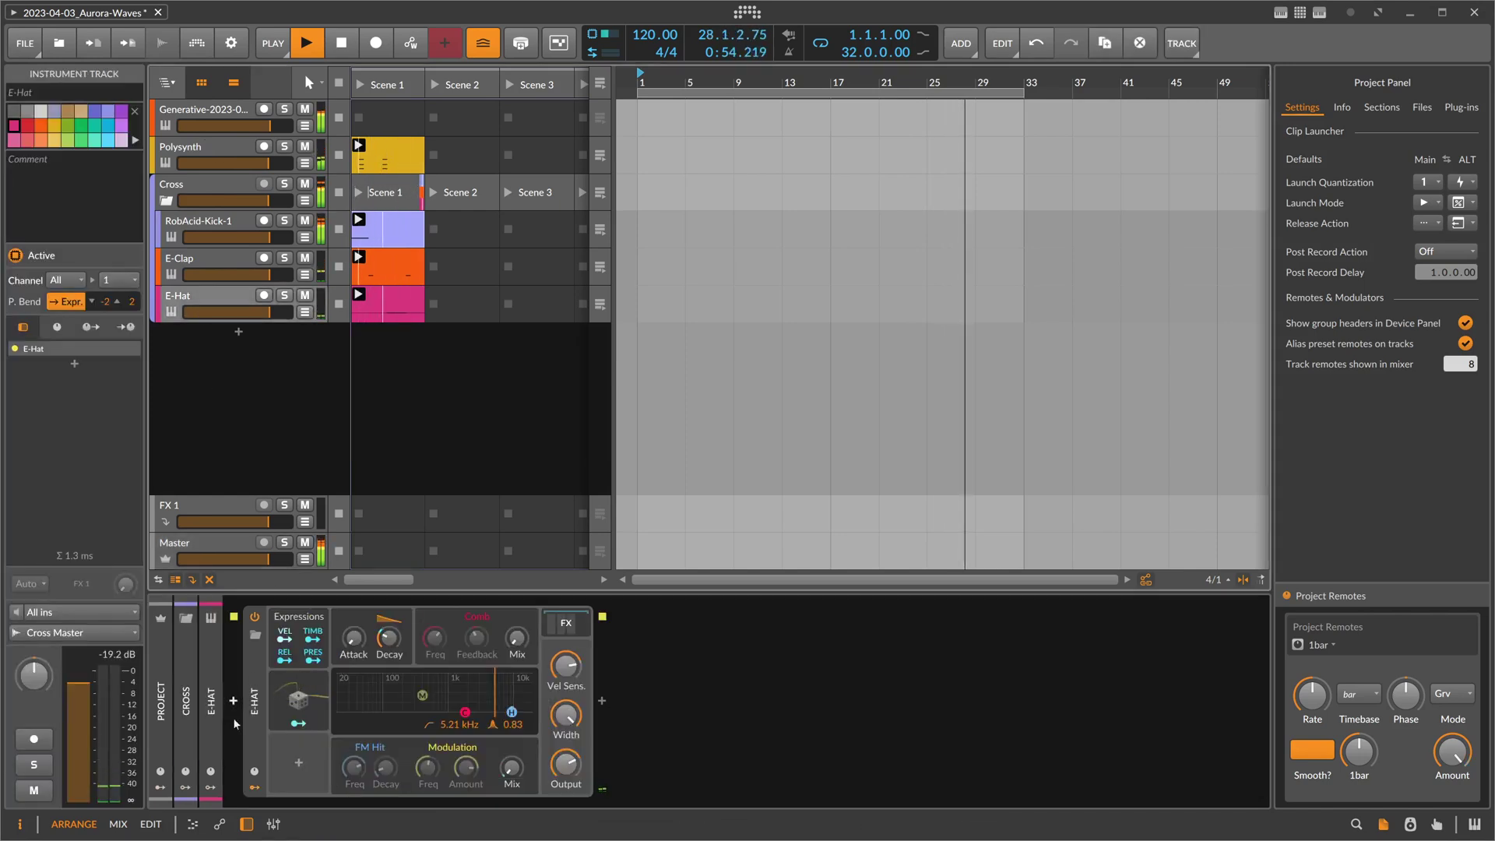
pyautogui.click(169, 781)
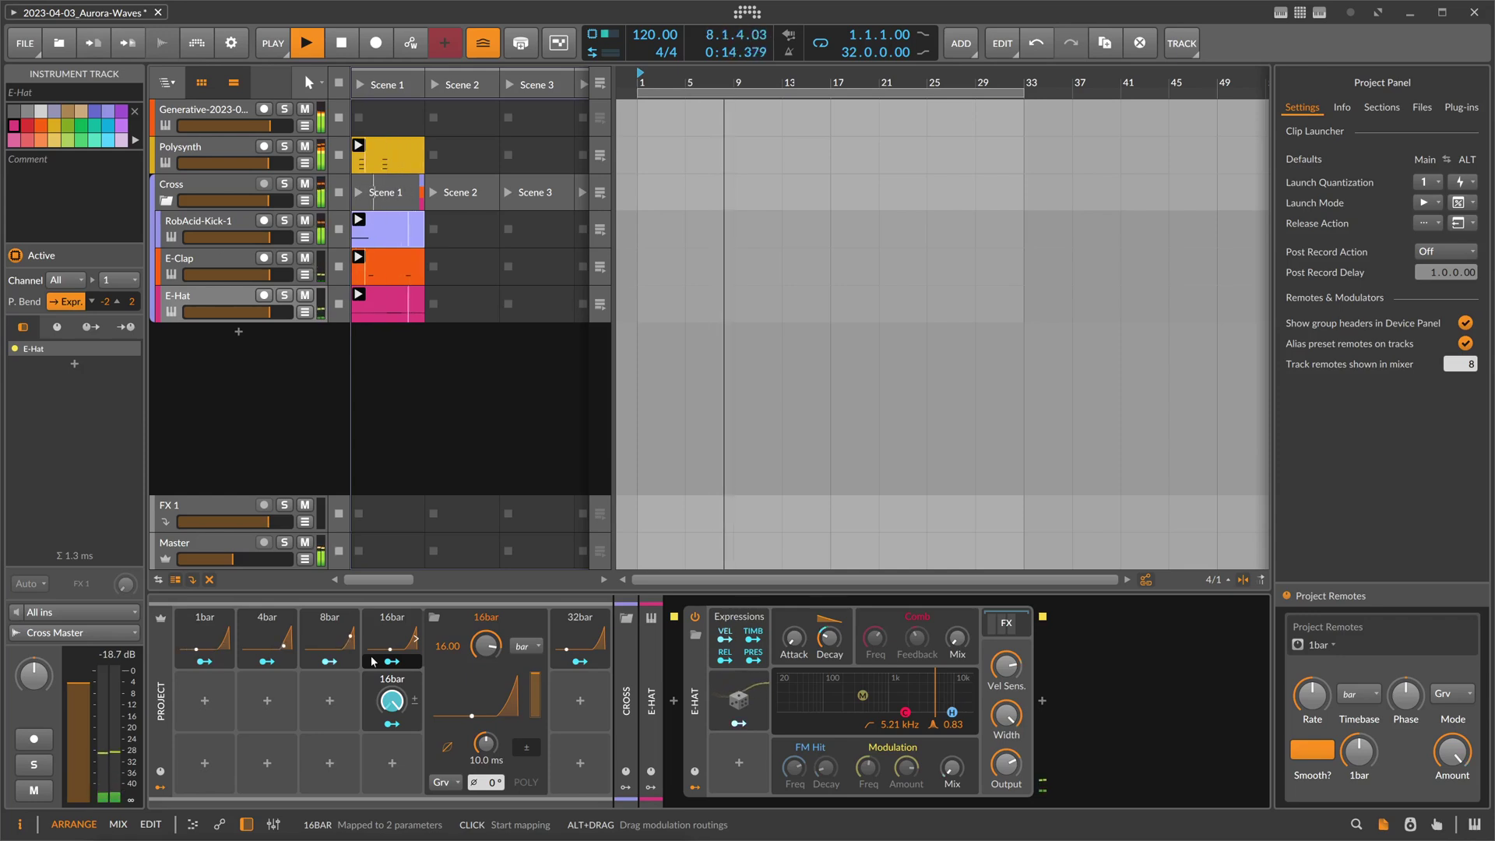
pyautogui.click(239, 566)
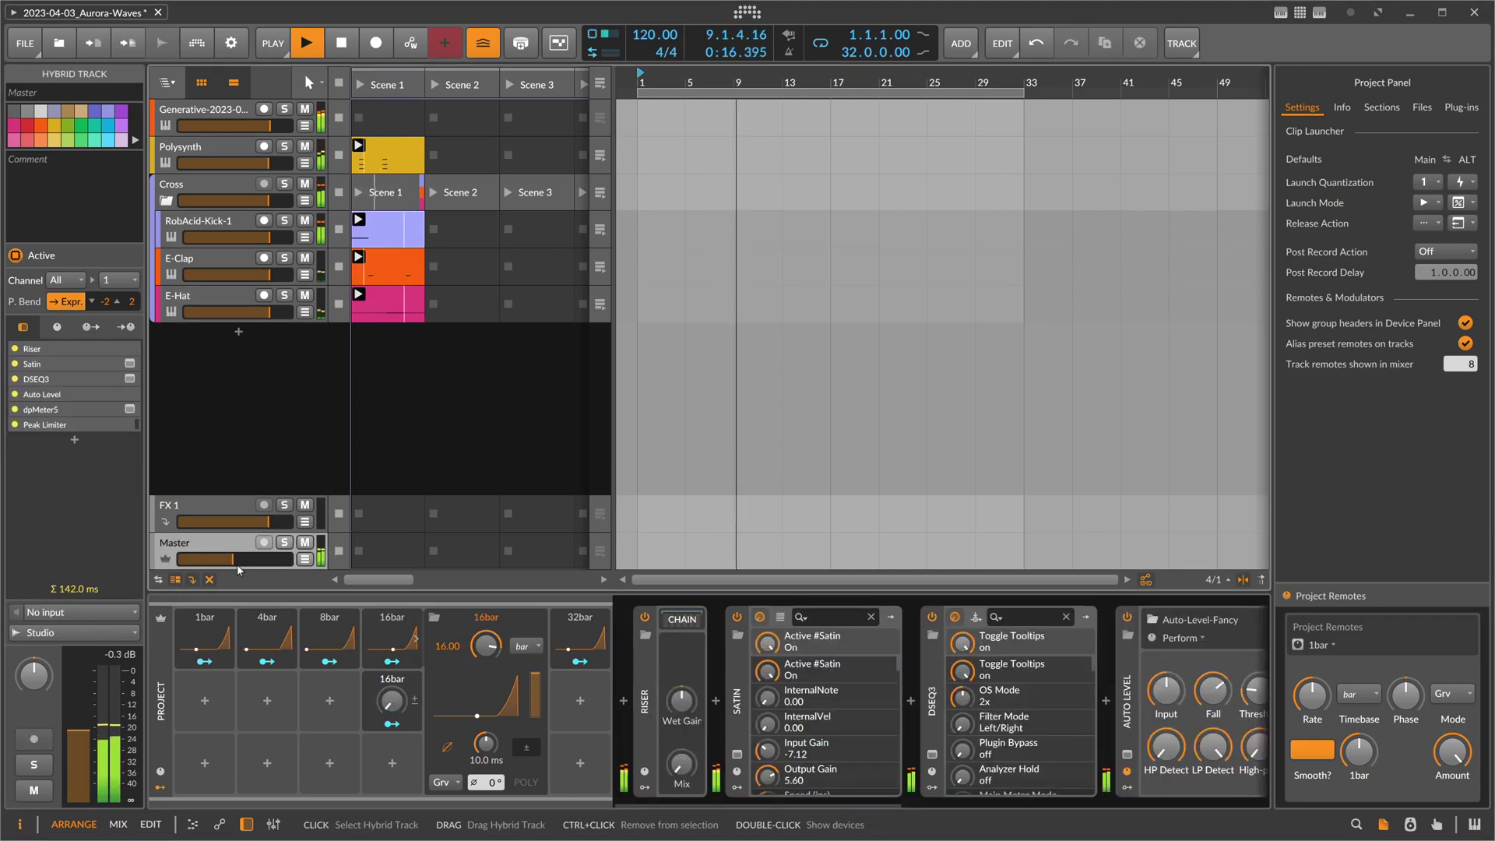